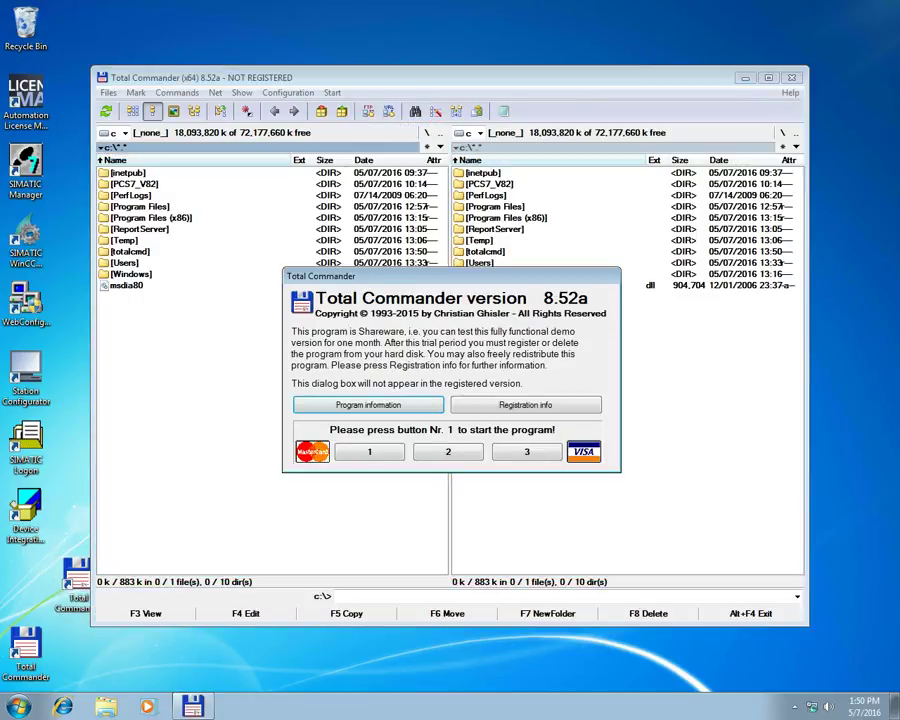
- Start the Total Commander trial and enable the drive buttons with two drive button bars in the layout configuration
left_click(369, 452)
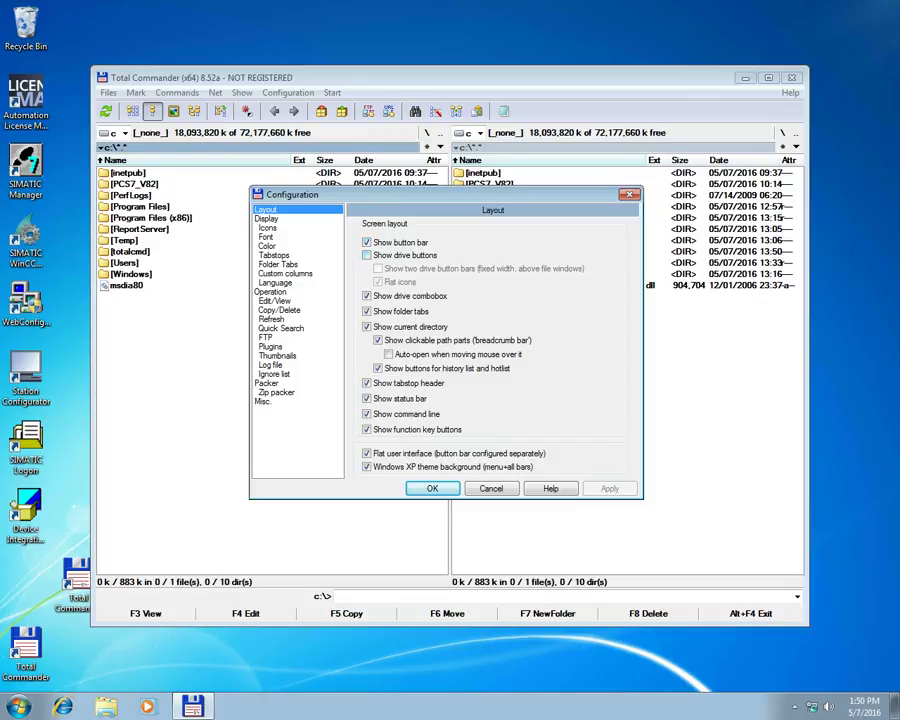
left_click(367, 255)
left_click(378, 268)
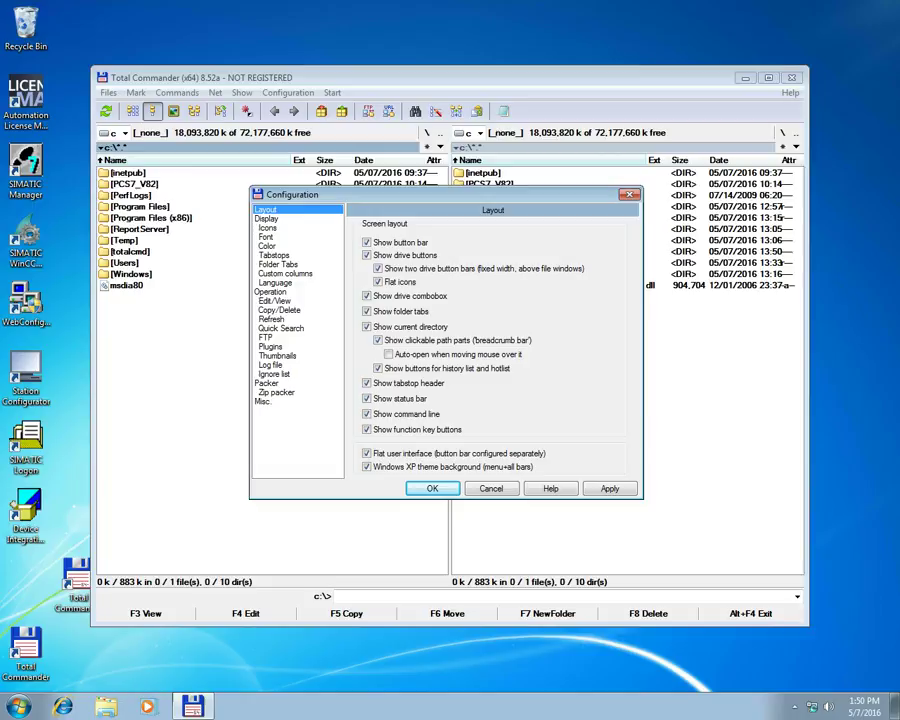
- Enable the display of hidden files, accept the configuration, and select the ProgramData folder on drive C
left_click(267, 219)
left_click(366, 236)
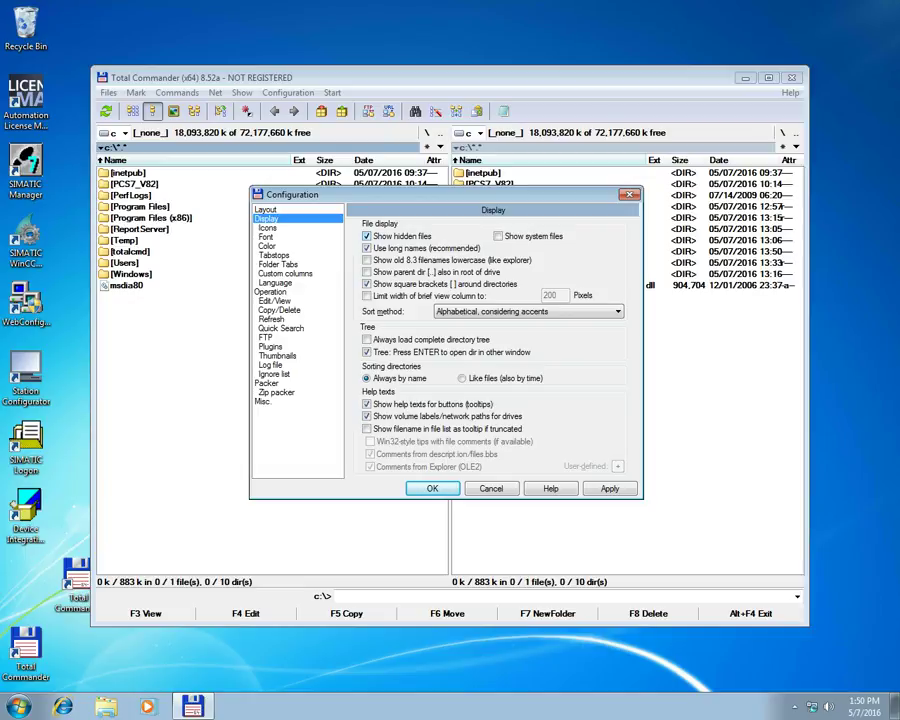
left_click(432, 488)
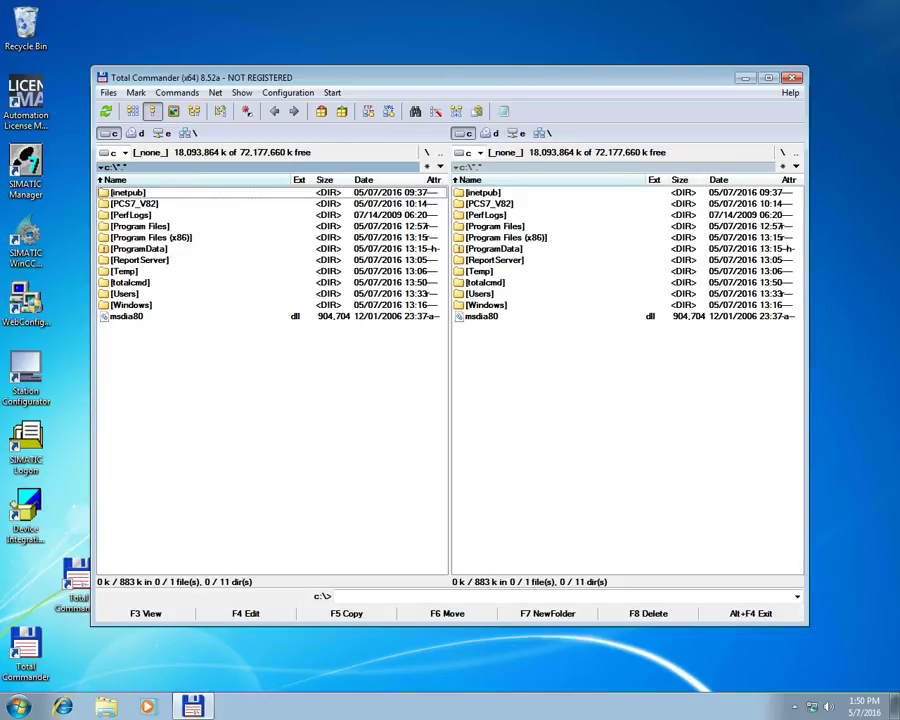
left_click(494, 249)
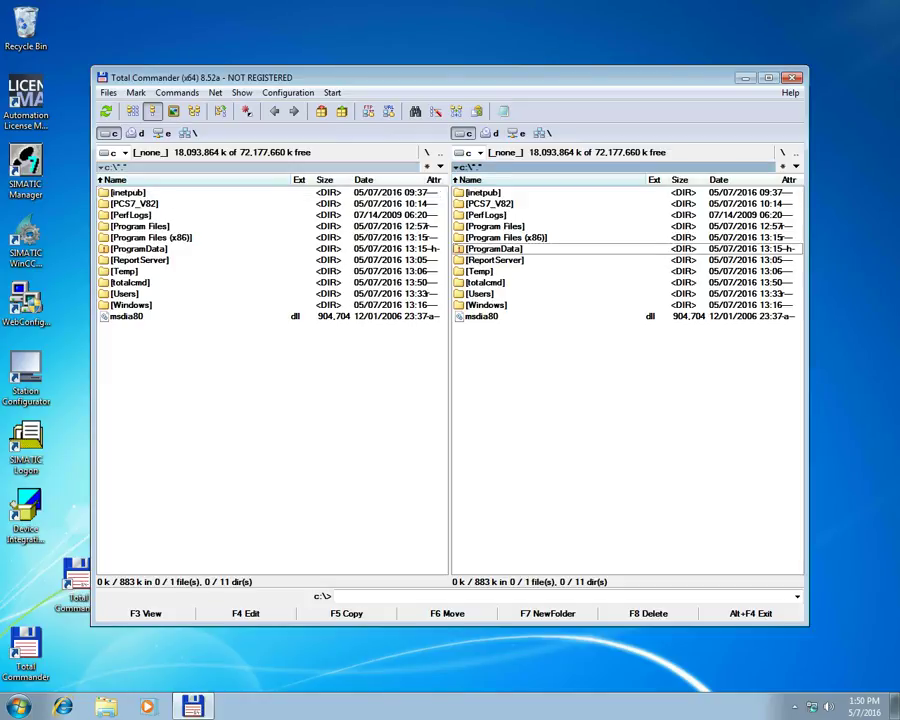
- Open Local Disk (C:) in Windows Explorer and arrange its window and the Total Commander window on the desktop
left_click_drag(470, 77, 529, 61)
left_click_drag(359, 61, 371, 46)
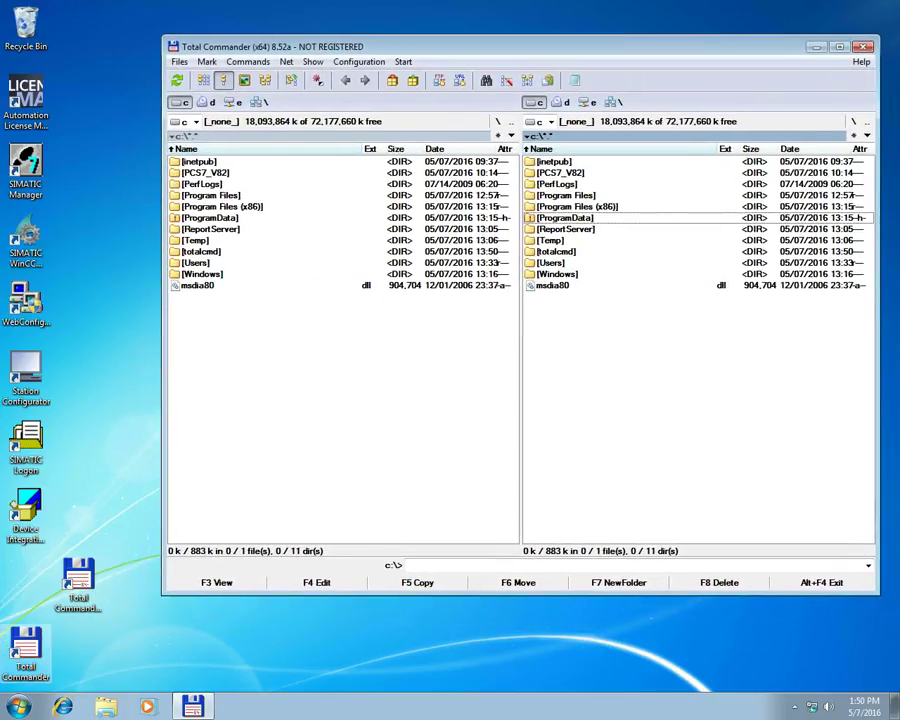
left_click(18, 706)
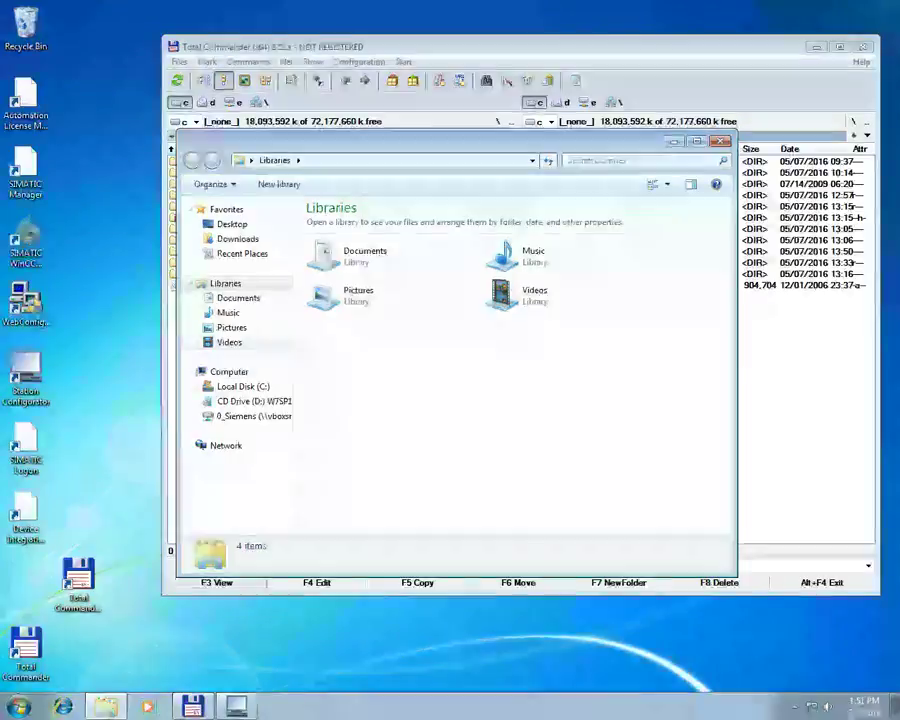
left_click(243, 387)
left_click_drag(430, 141, 563, 315)
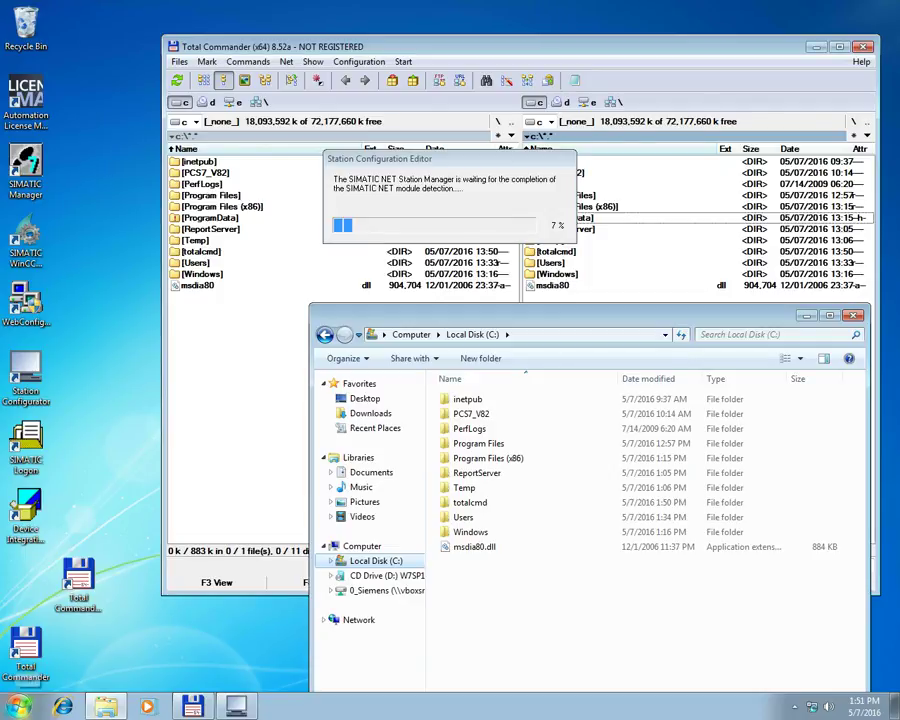
- Open the hidden files and folders settings from Appearance and Personalization in Control Panel, keeping the Explorer listing in view
key("super")
left_click(219, 567)
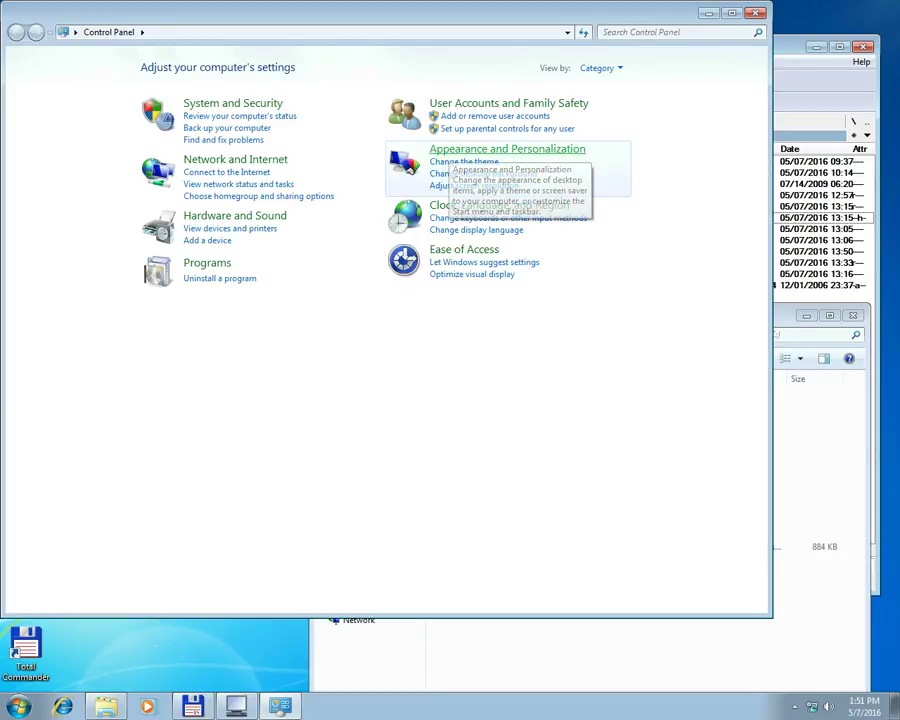
left_click(450, 150)
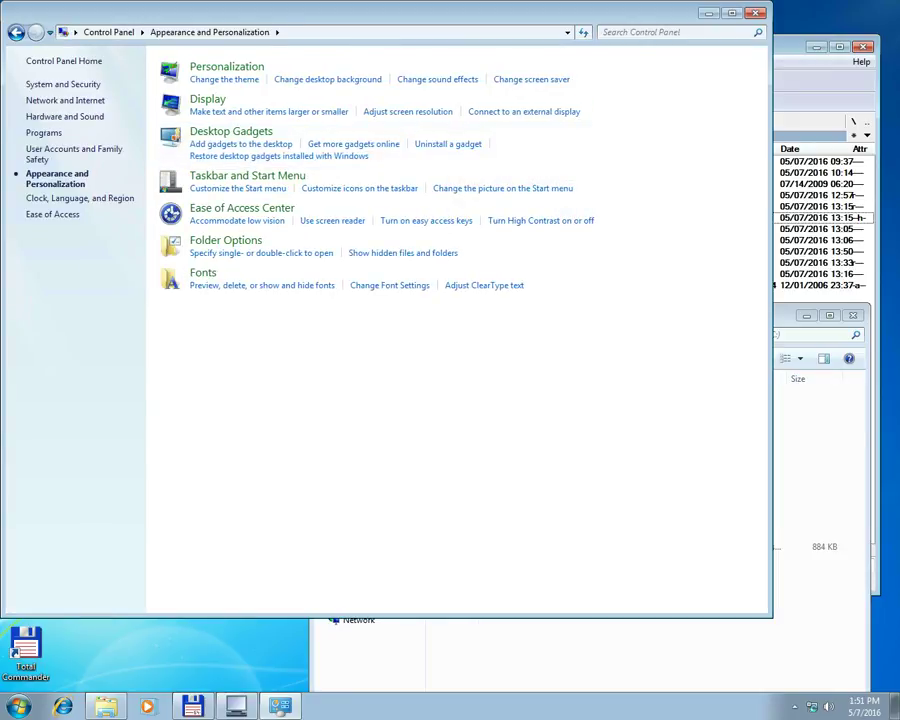
left_click_drag(771, 616, 790, 322)
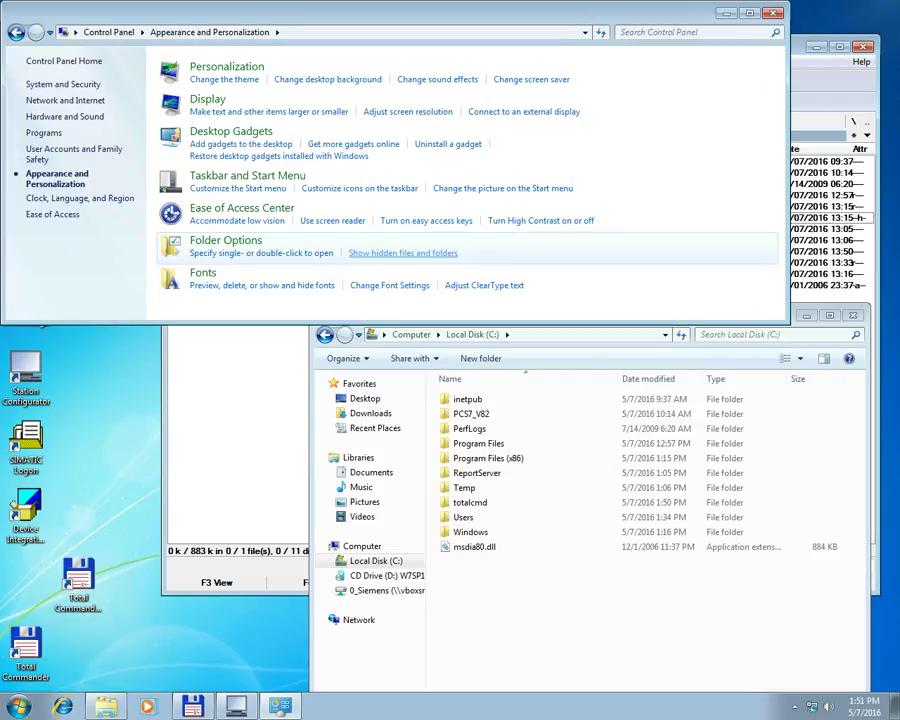
left_click(400, 253)
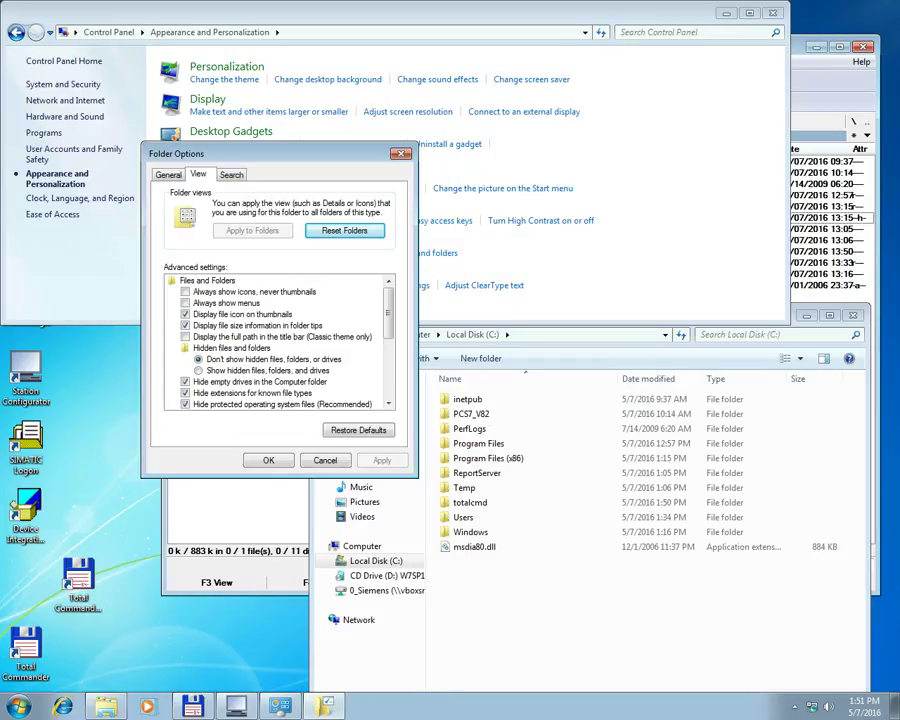
- Show hidden files, folders and drives, stop hiding protected operating system files, apply the folder options and close Control Panel
left_click(199, 371)
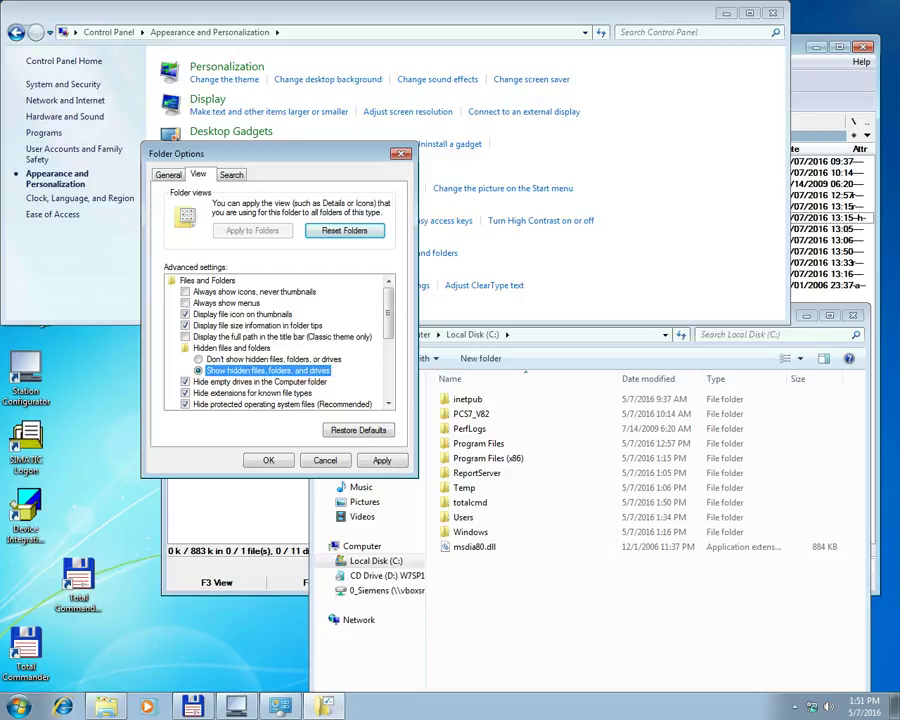
scroll(278, 342, "down", 2)
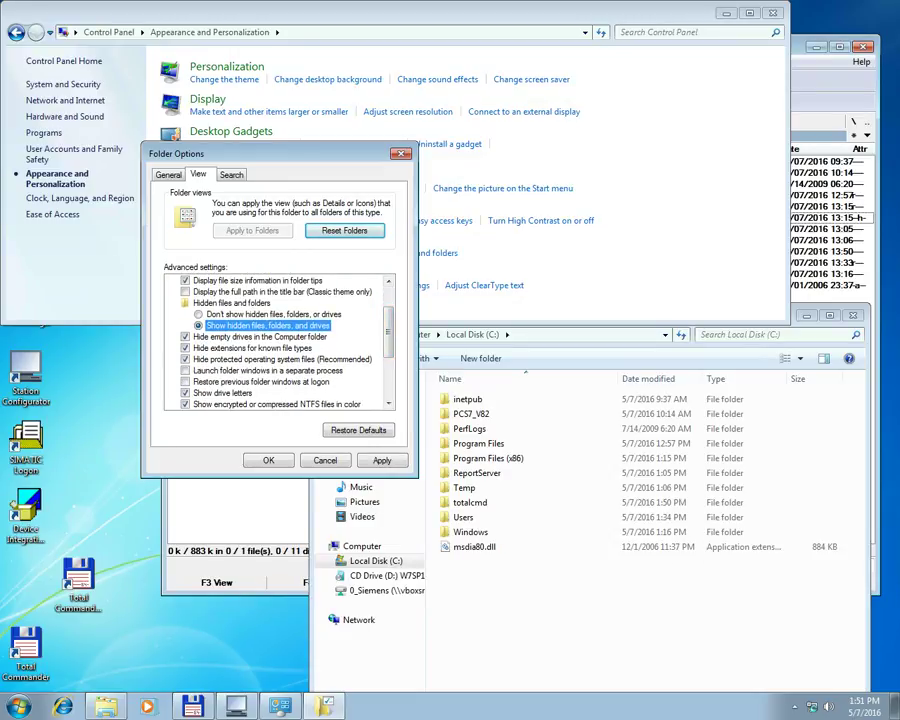
left_click(186, 359)
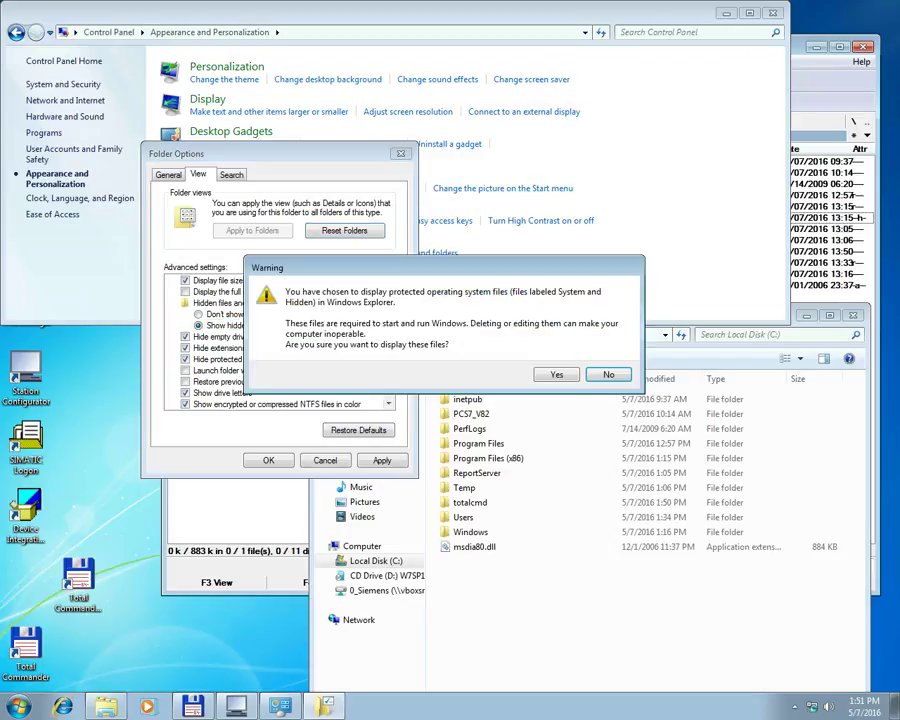
left_click(557, 374)
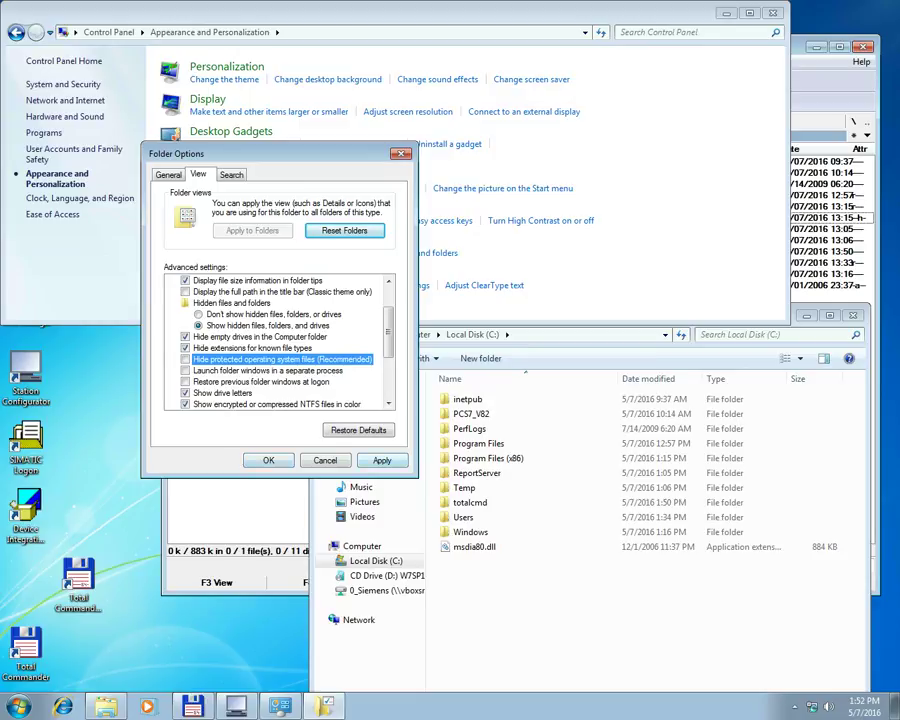
left_click(382, 461)
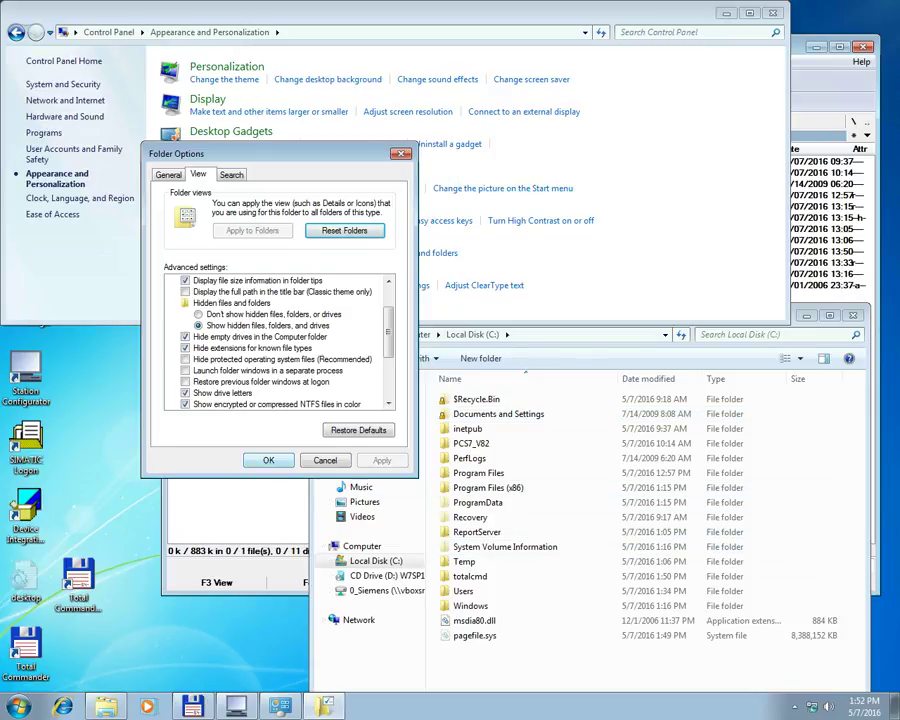
left_click(268, 460)
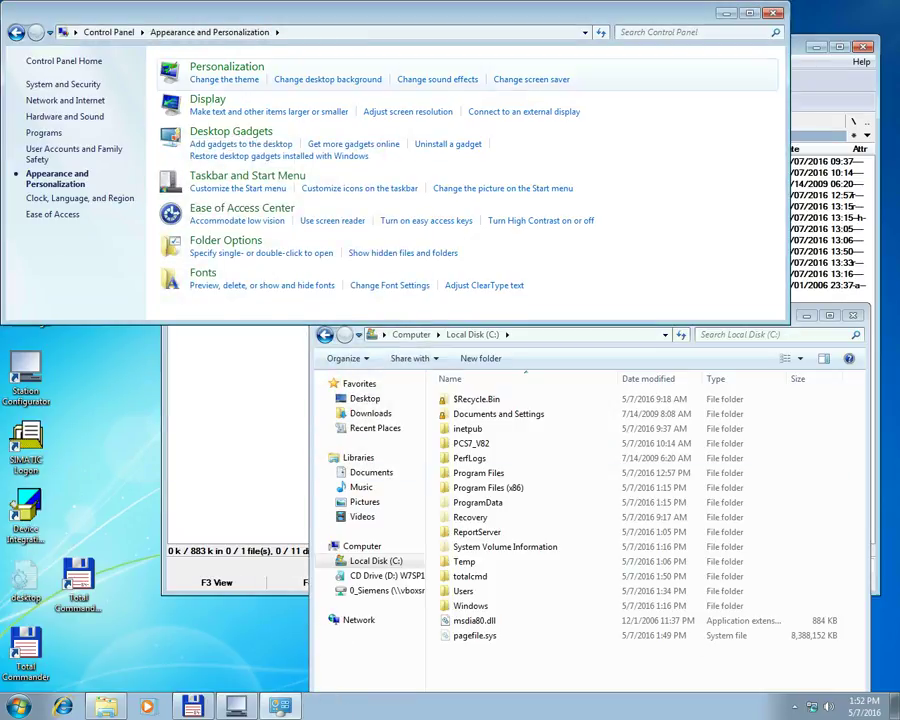
left_click(773, 13)
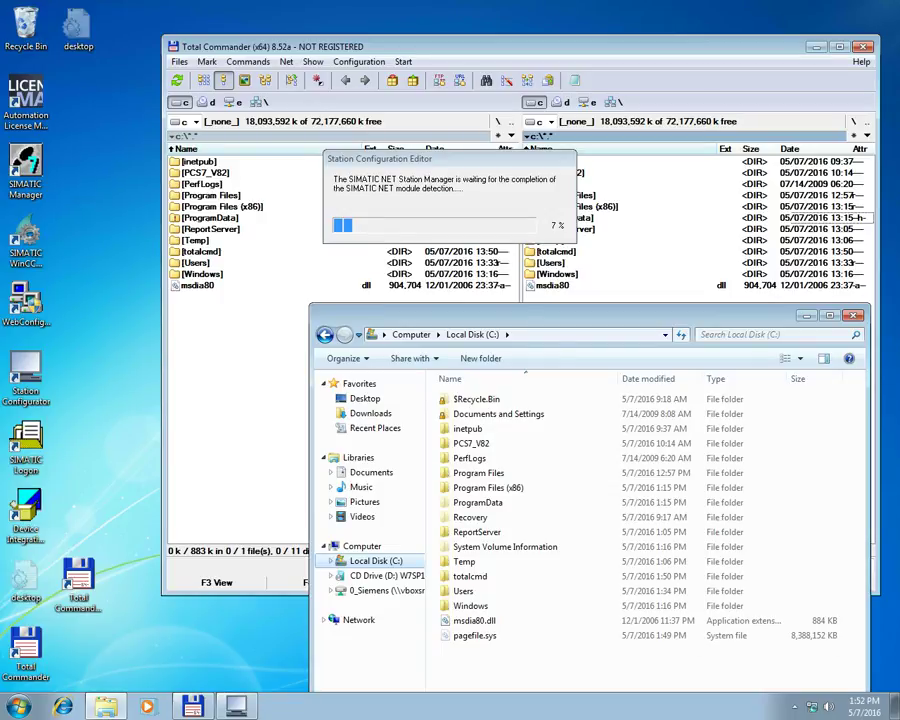
- Open Automation License Manager without logging on, view the license keys on Local Disk (C:), and shrink and reposition its window
double_click(26, 98)
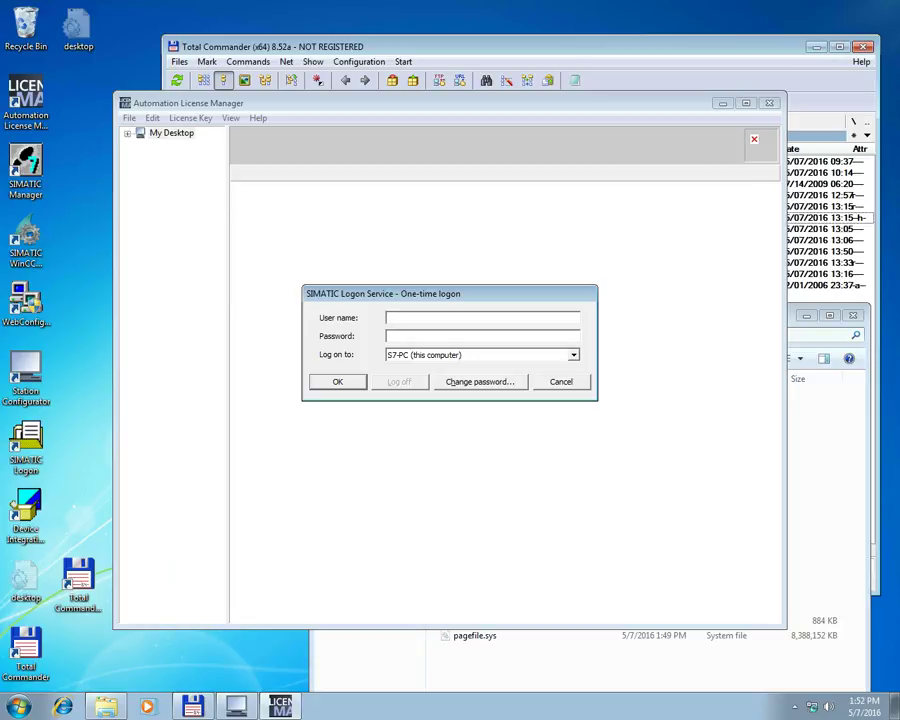
left_click(338, 382)
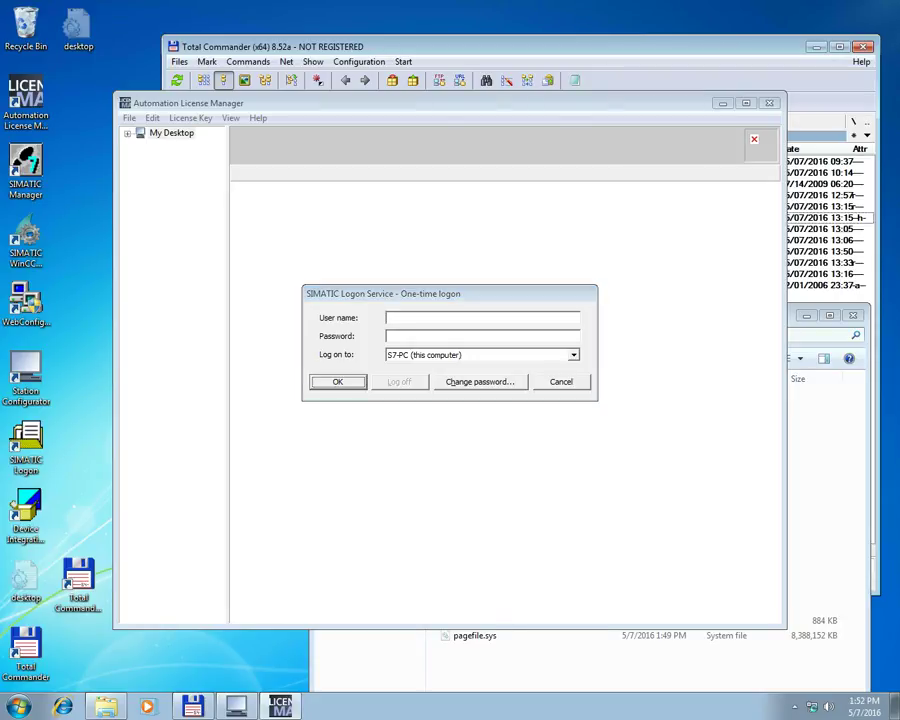
key("Return")
left_click(451, 375)
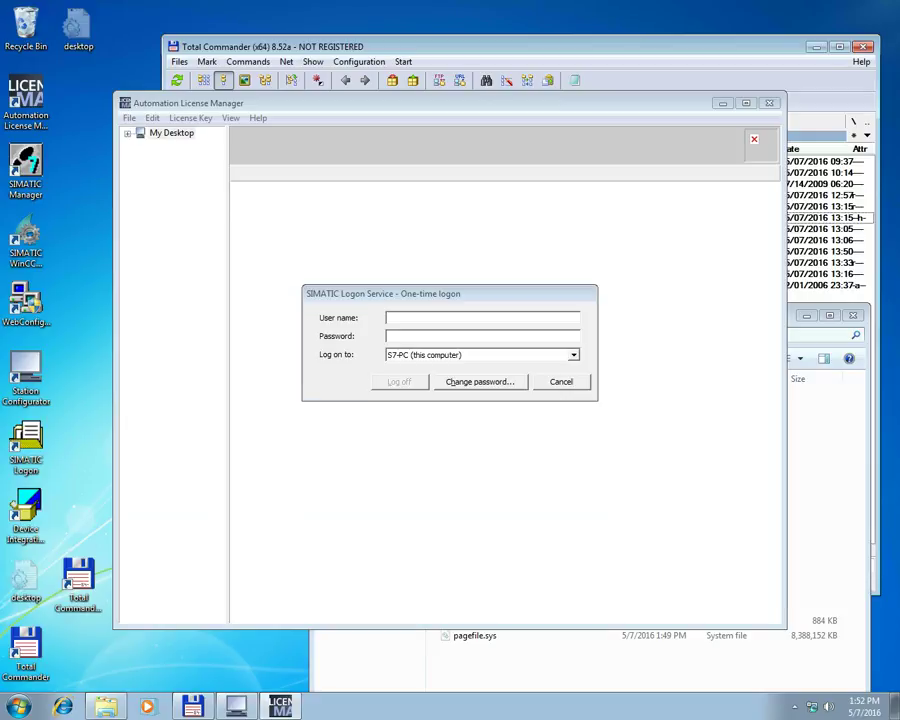
left_click(560, 381)
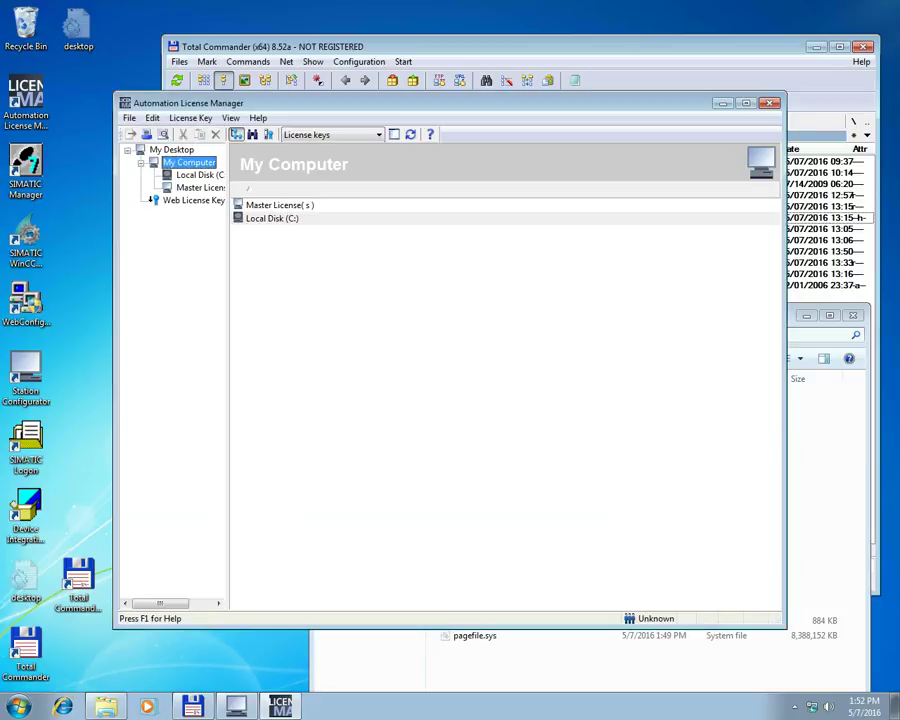
double_click(278, 218)
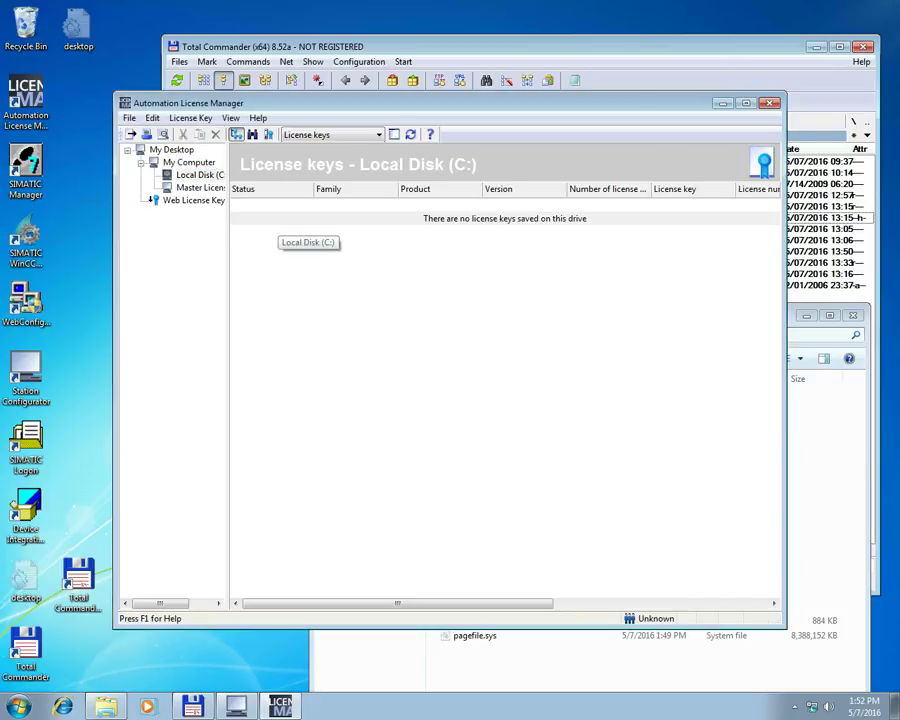
left_click_drag(784, 627, 792, 427)
left_click_drag(450, 103, 464, 316)
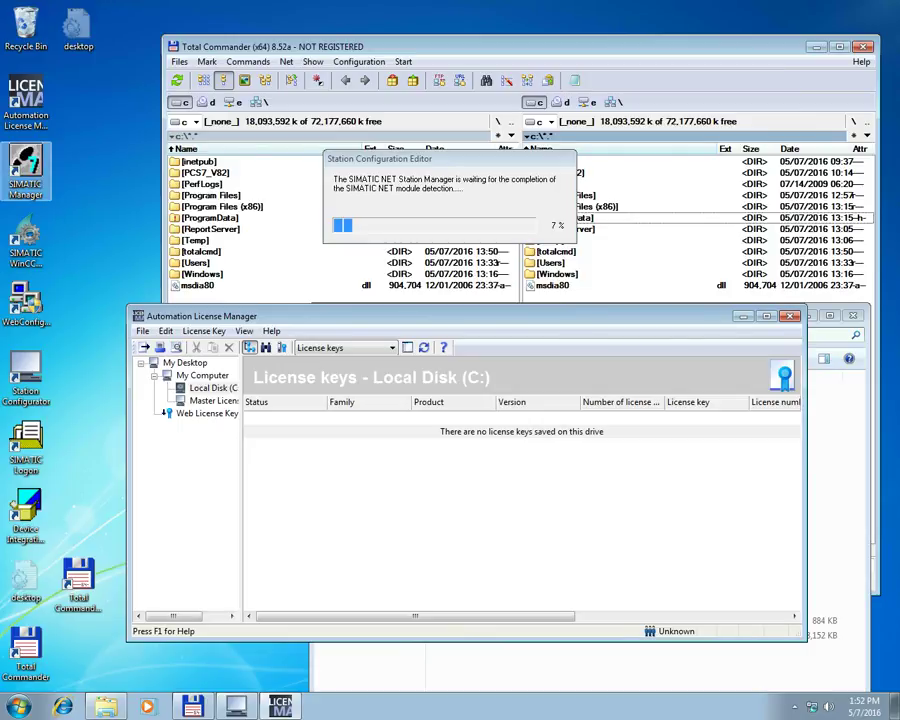
- Launch SIMATIC Manager and activate the PCS 7 Trial license
double_click(33, 170)
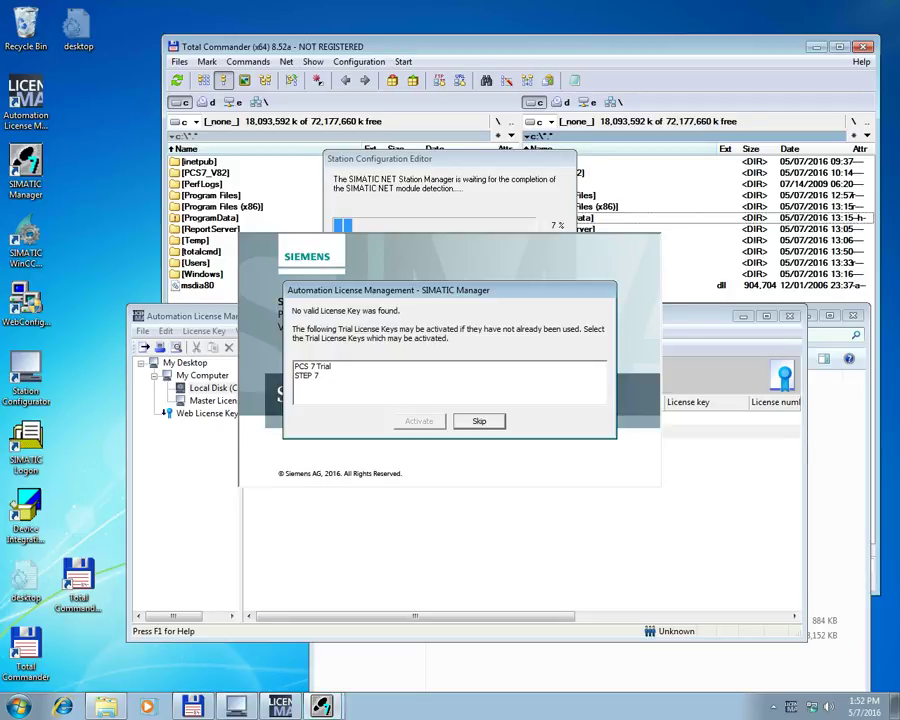
left_click(313, 366)
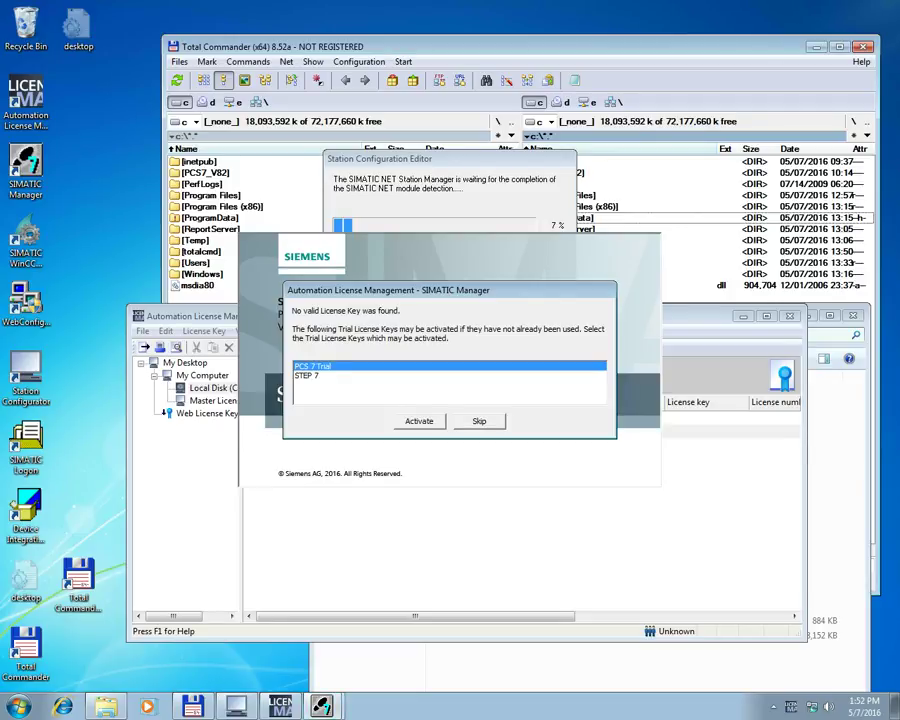
left_click(419, 421)
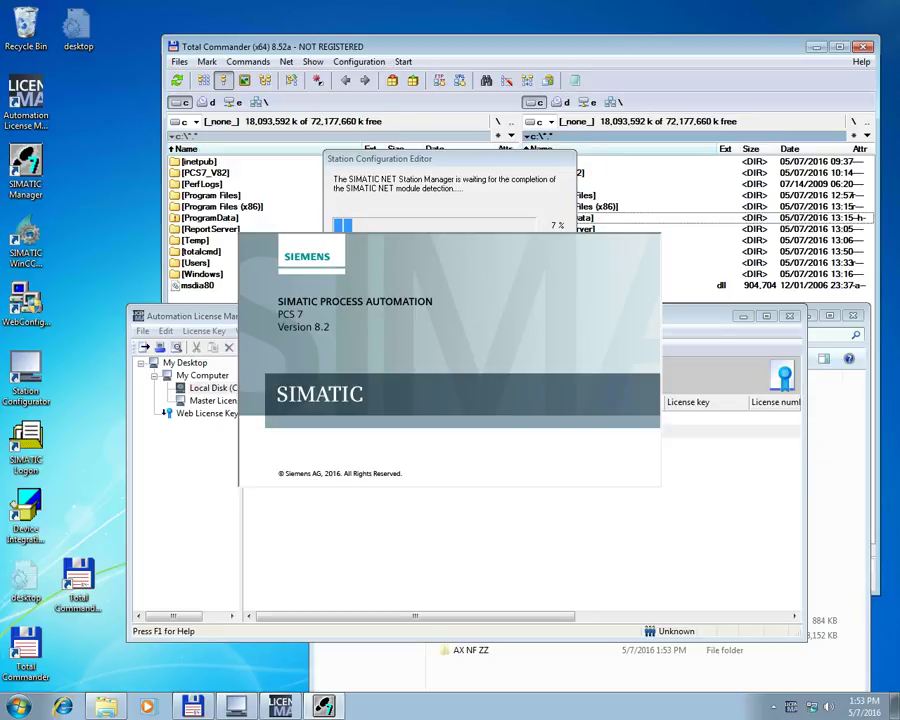
- Open the AX NF ZZ folder on drive C, and refresh the license key list in Automation License Manager
double_click(470, 650)
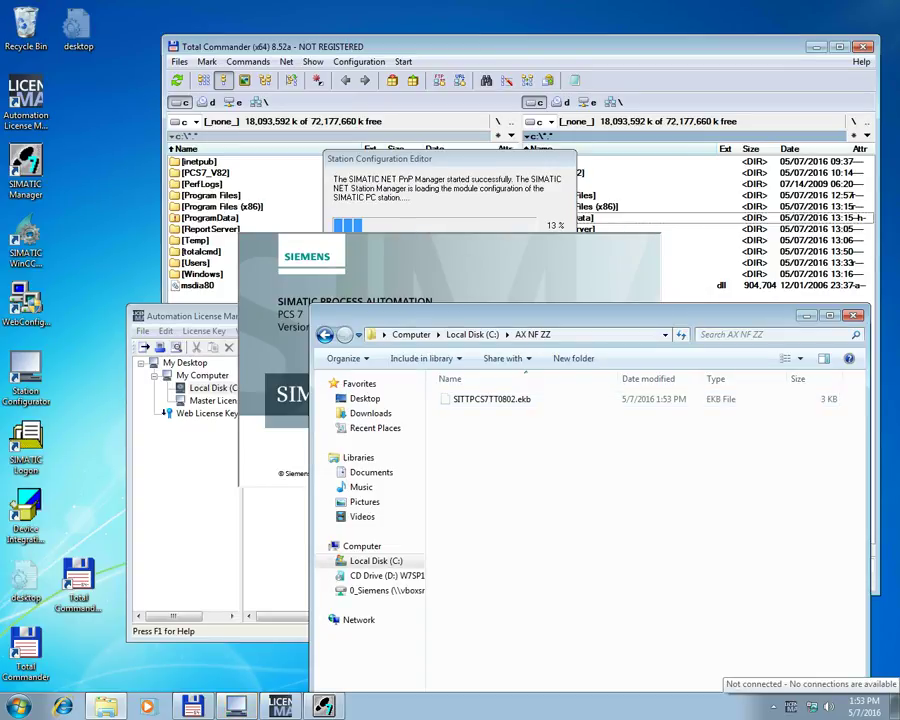
left_click(190, 316)
left_click_drag(190, 316, 127, 422)
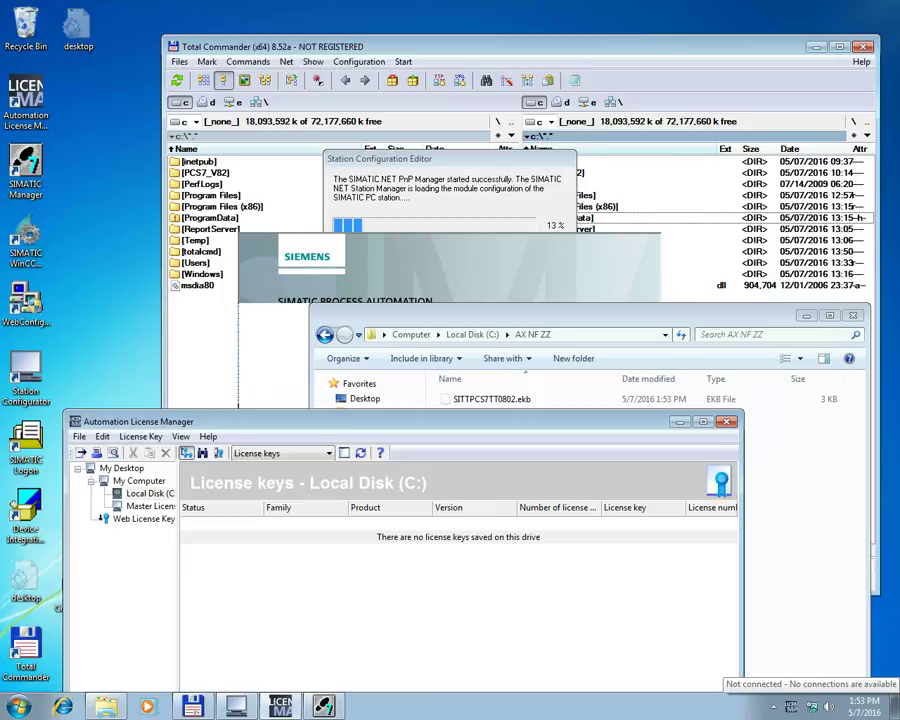
right_click(306, 589)
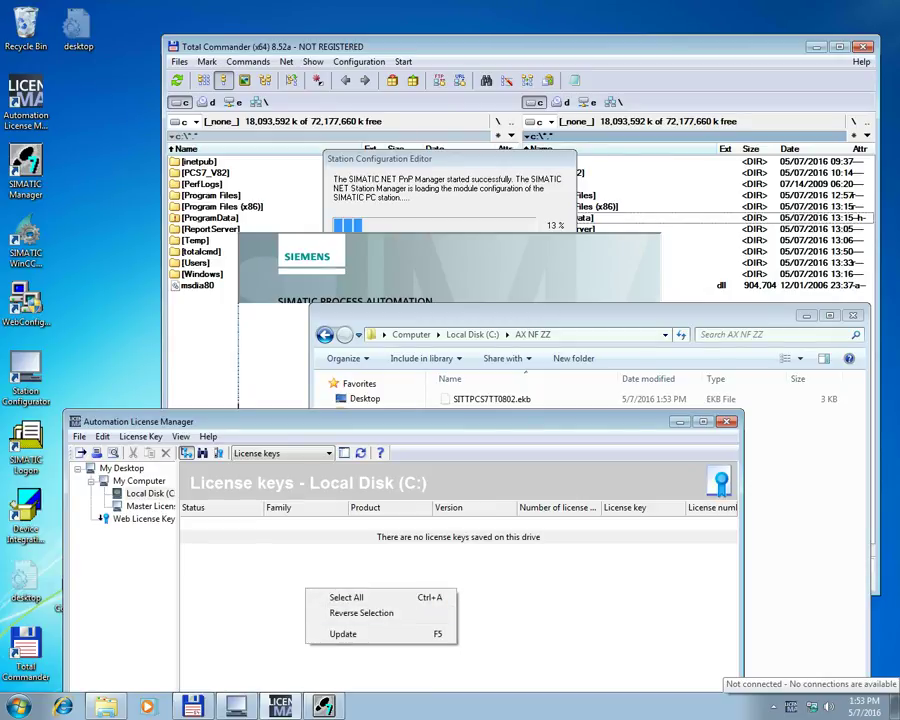
left_click(343, 633)
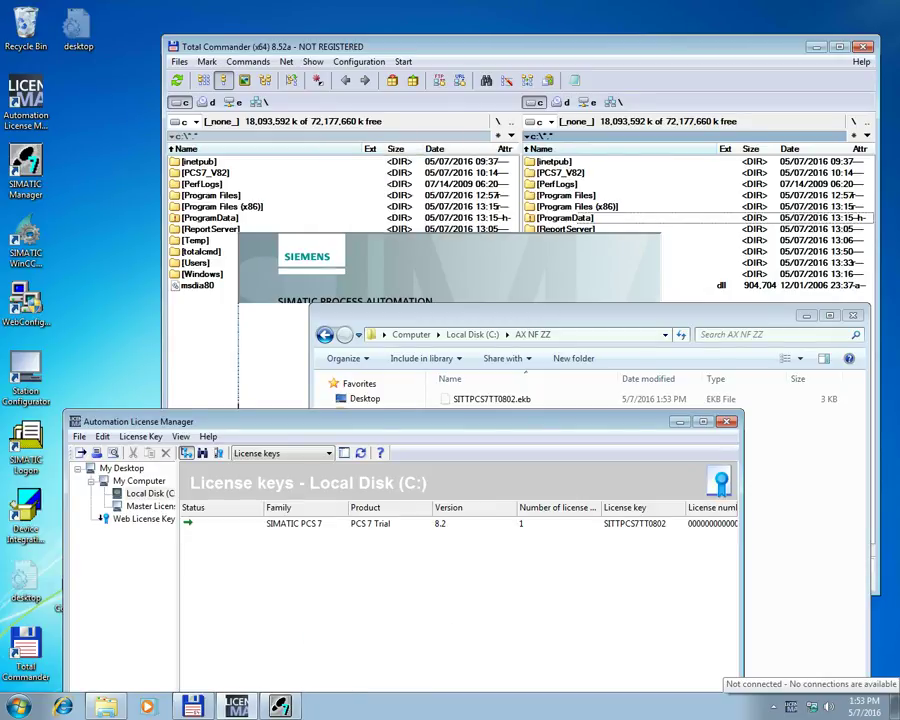
- Check the PCS 7 Trial license key and move Automation License Manager lower on the desktop
left_click(357, 523)
right_click(357, 523)
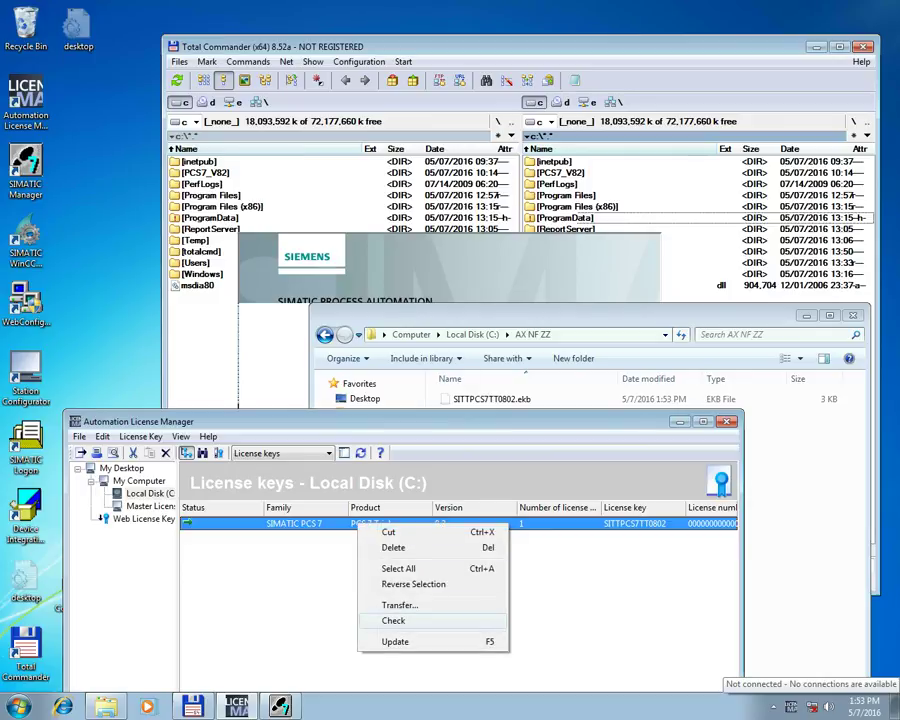
left_click(393, 620)
left_click(346, 617)
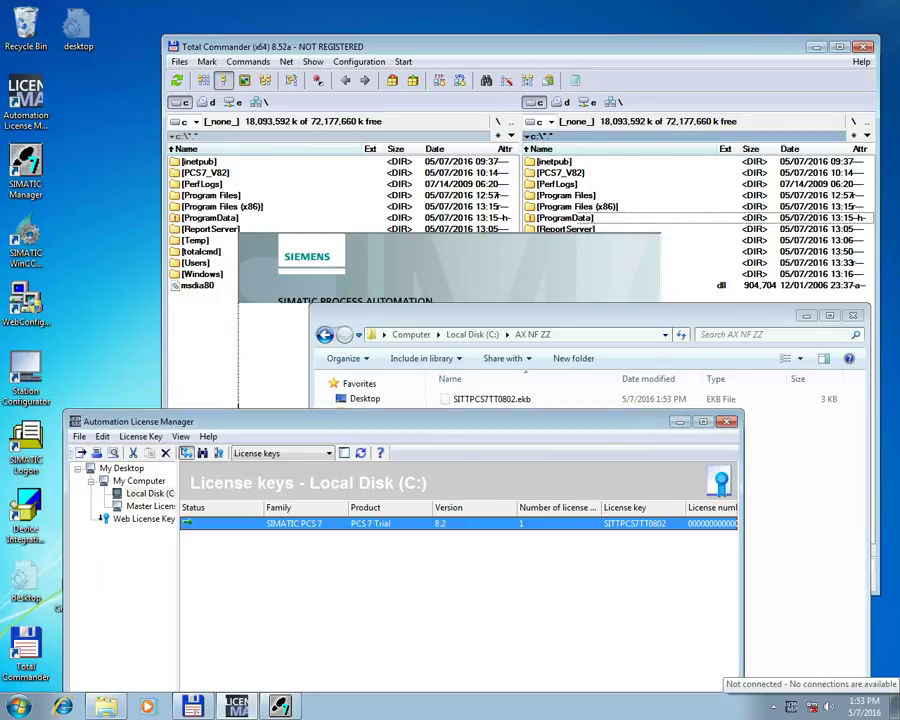
left_click_drag(400, 410, 396, 446)
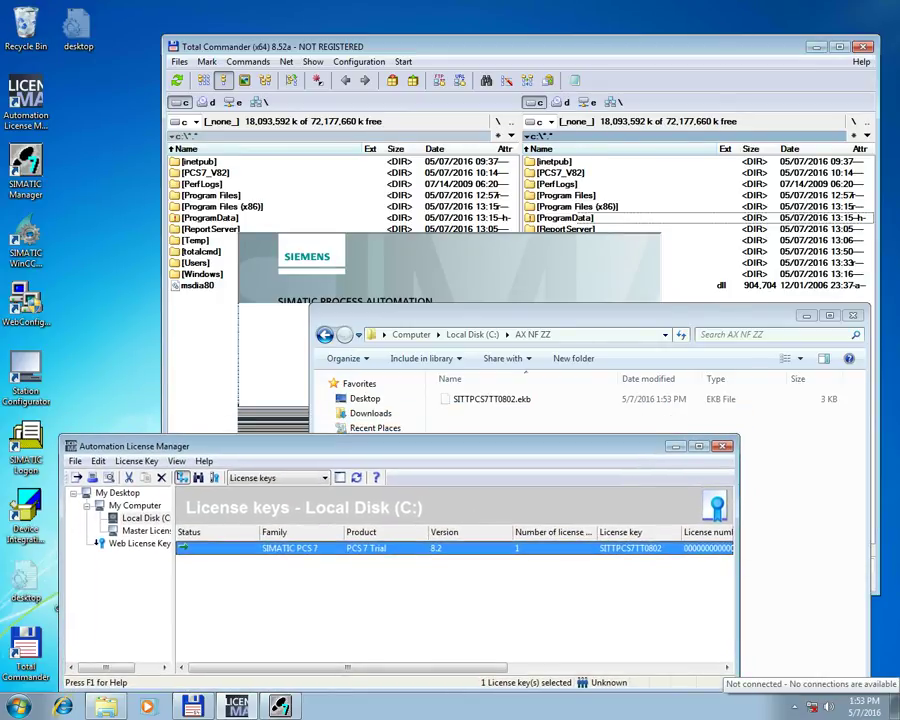
- Switch to Total Commander and look through the PerfLogs and totalcmd folders on drive C, then return to its root
left_click(385, 184)
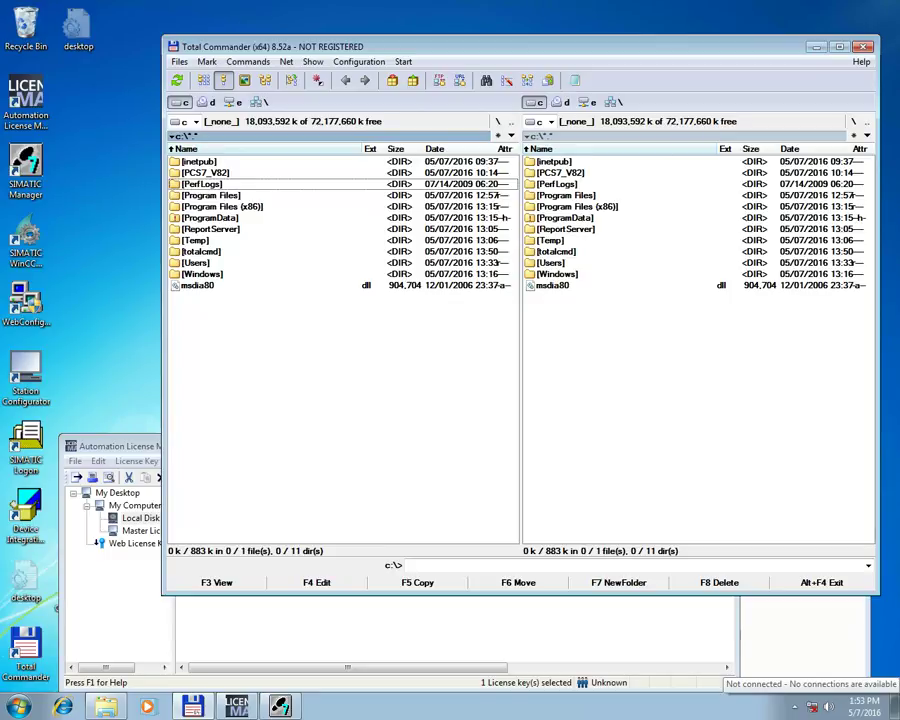
key("Return")
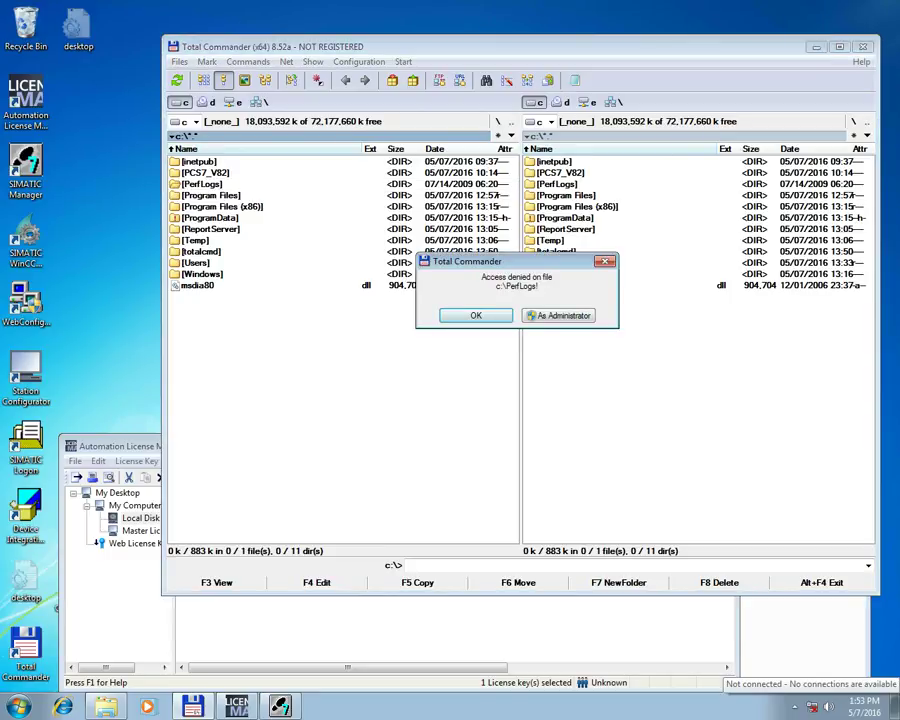
key("Return")
key("Down")
key("Down")
key("Down")
key("Down")
key("Down")
key("Down")
key("Return")
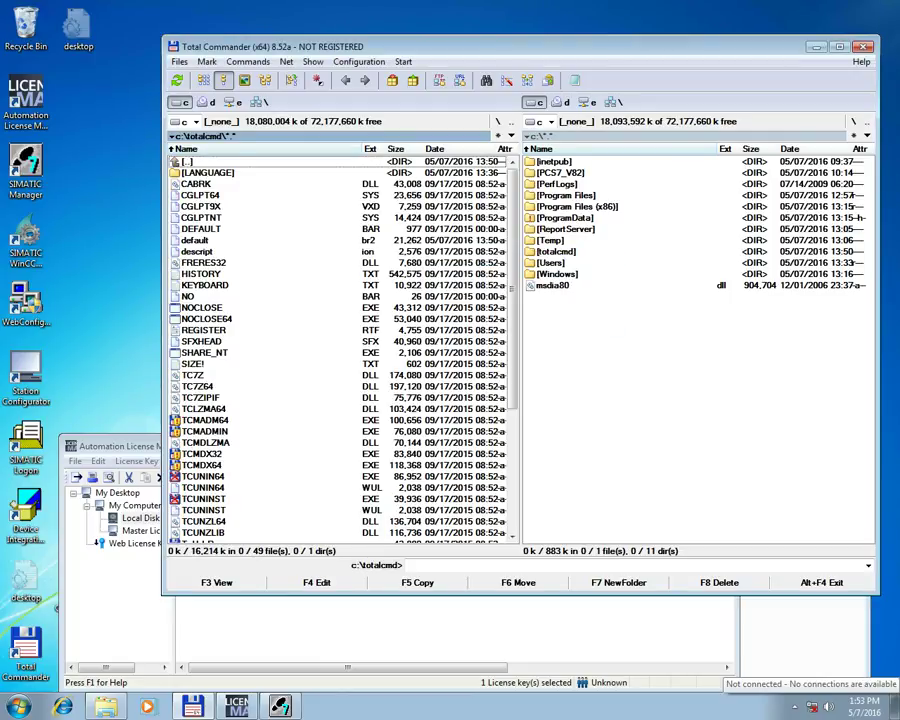
key("BackSpace")
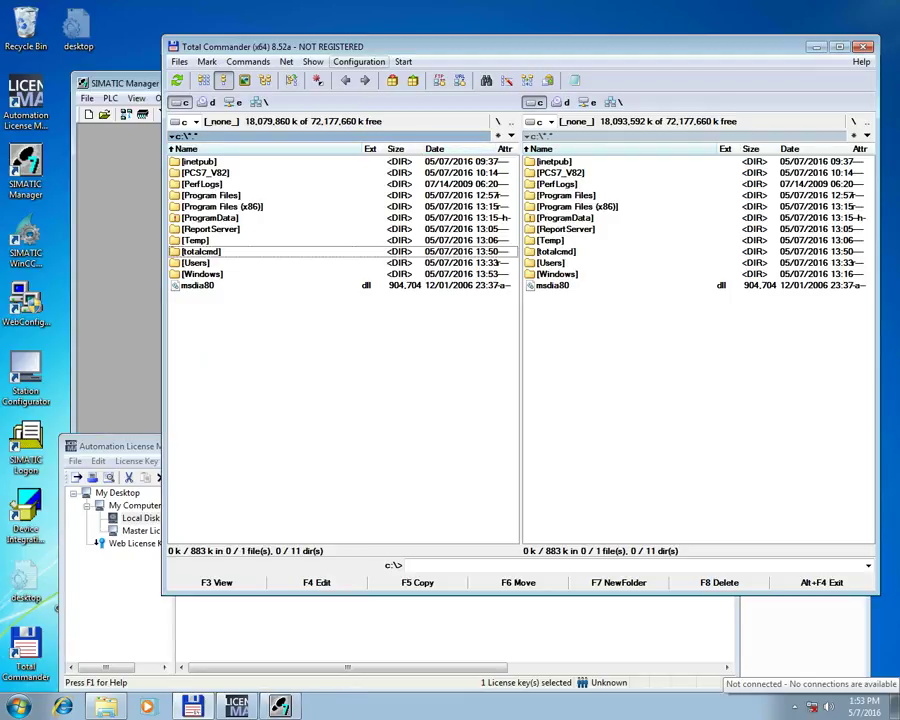
- Enable the display of system files in Total Commander's display configuration
left_click(359, 61)
left_click(362, 77)
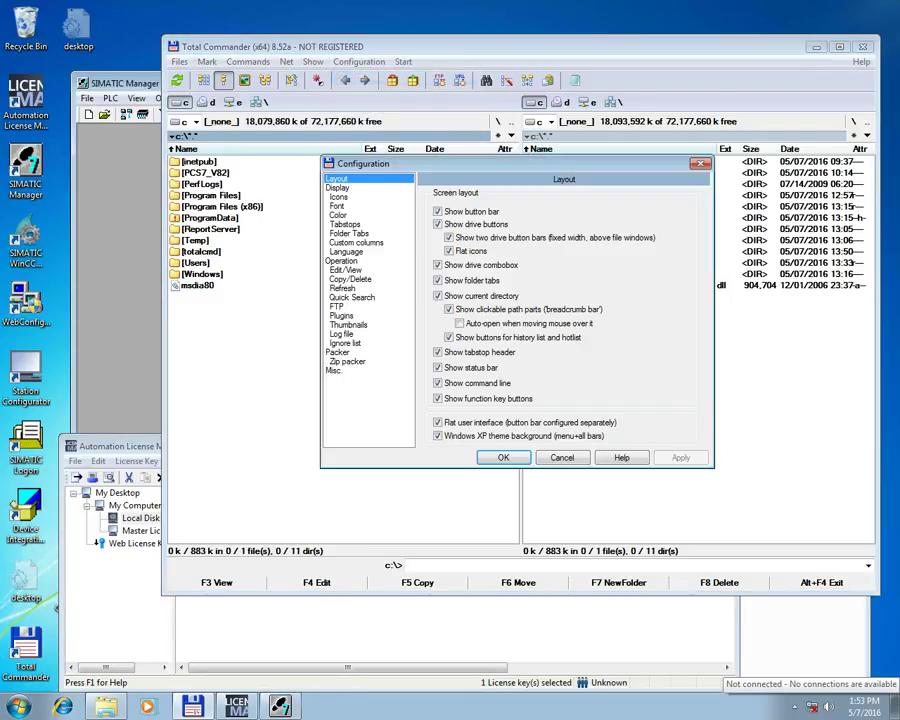
left_click(338, 188)
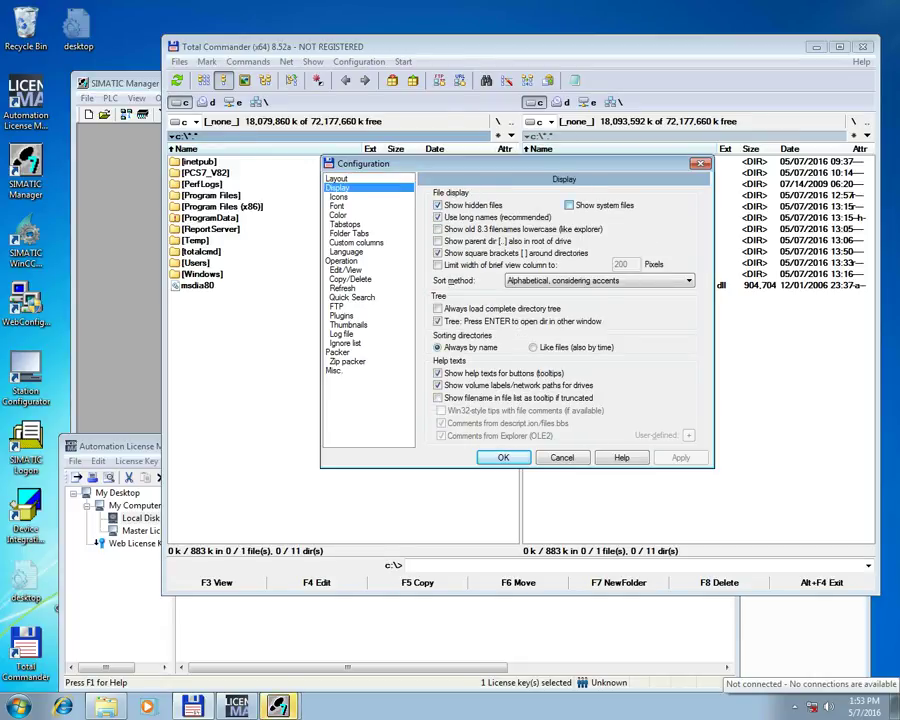
left_click(570, 205)
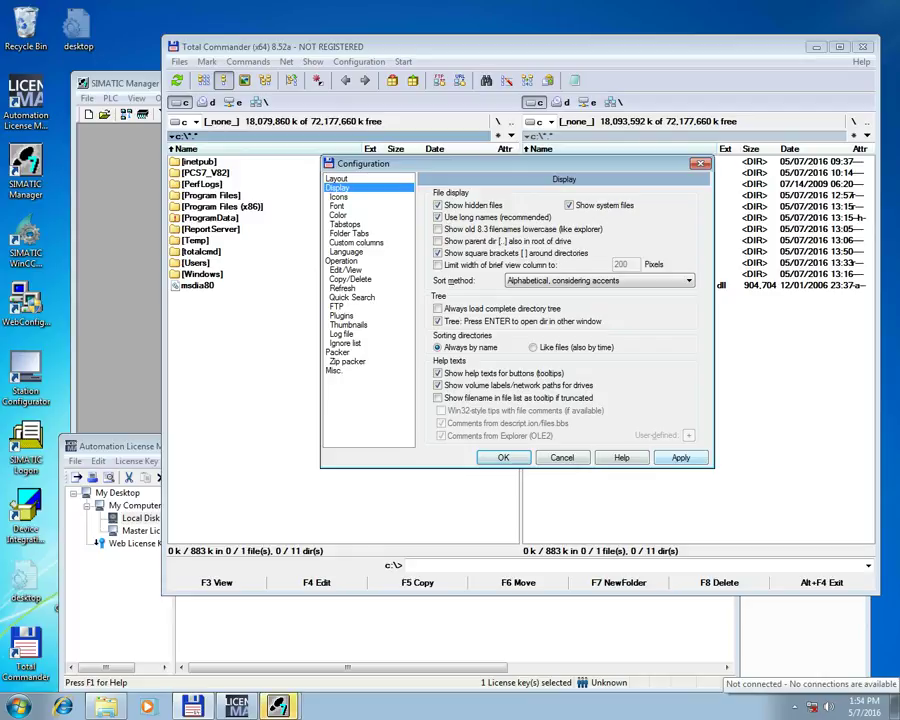
left_click(681, 458)
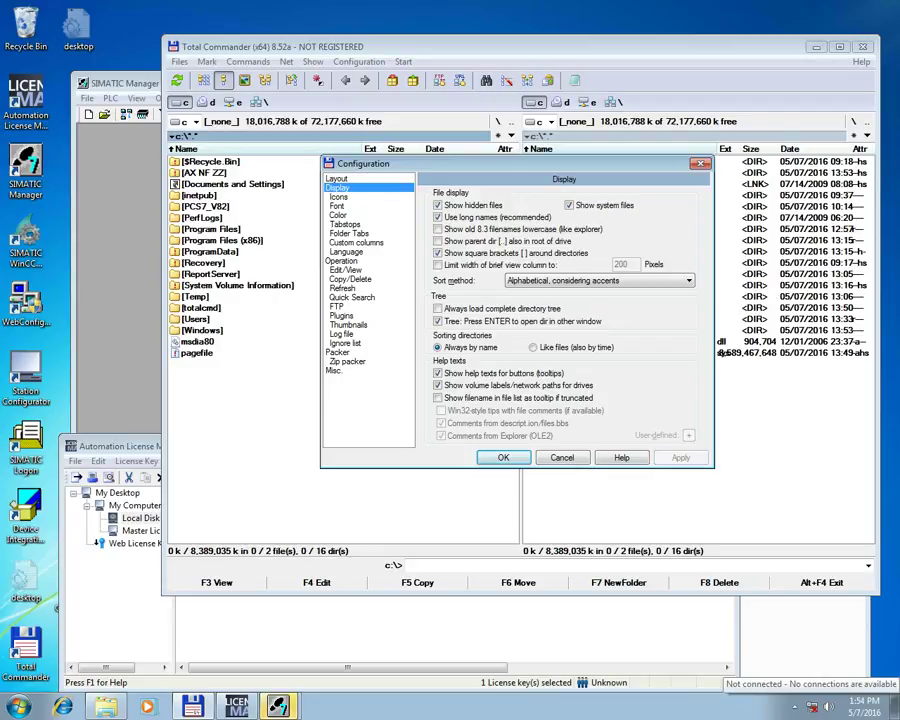
key("Return")
- Show the license key file in C:\AX NF ZZ in one pane, and mark the 2PXPRtWscpttis and 2PXPttWscpttis folders in C:\Windows in the other
double_click(204, 173)
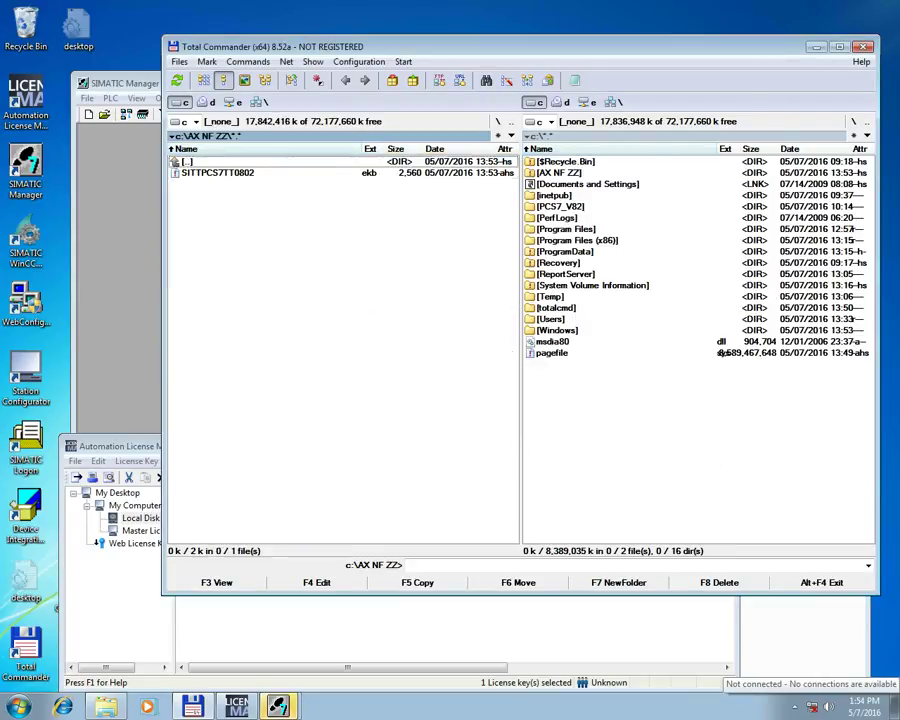
left_click(204, 173)
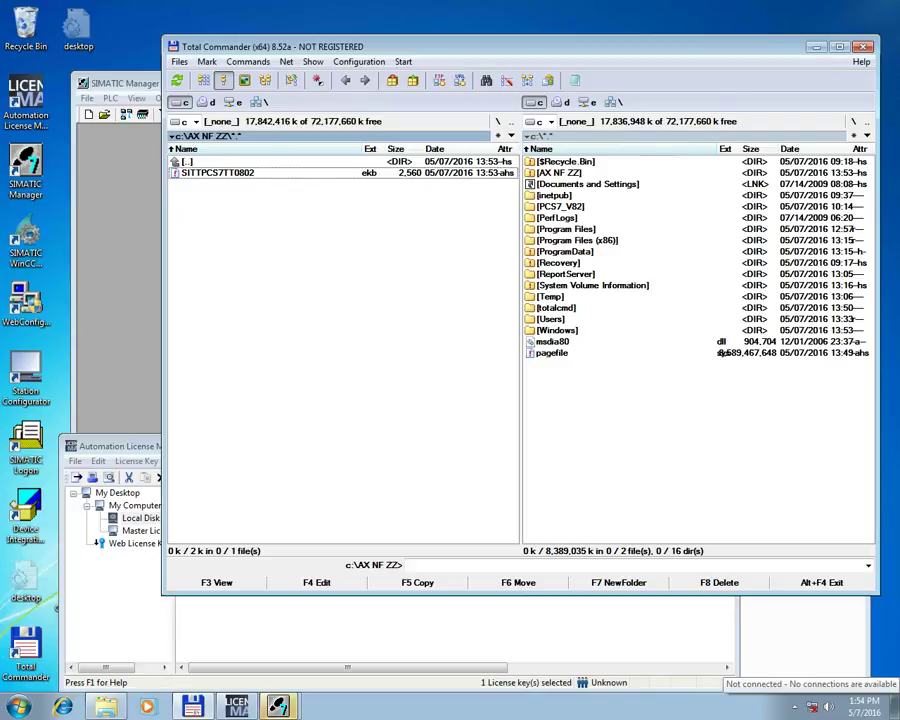
double_click(557, 330)
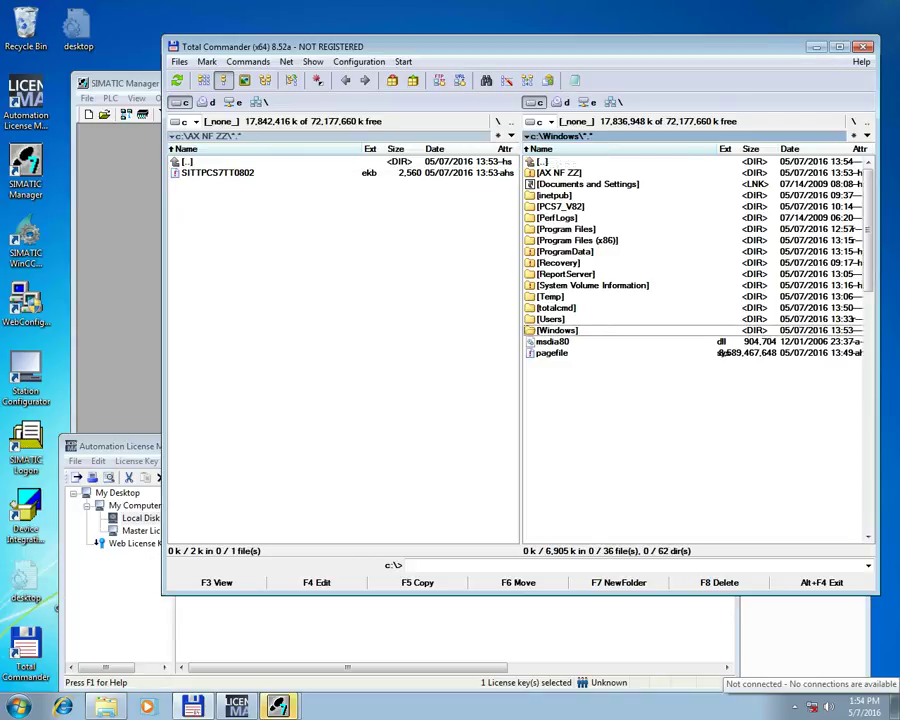
left_click(571, 173, "ctrl")
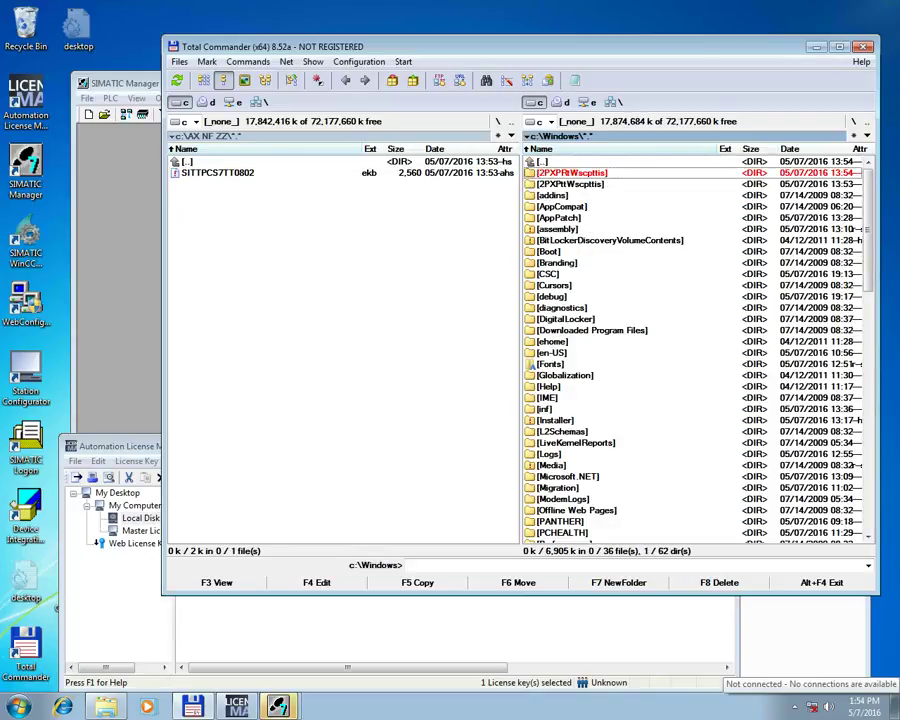
left_click(570, 184, "ctrl")
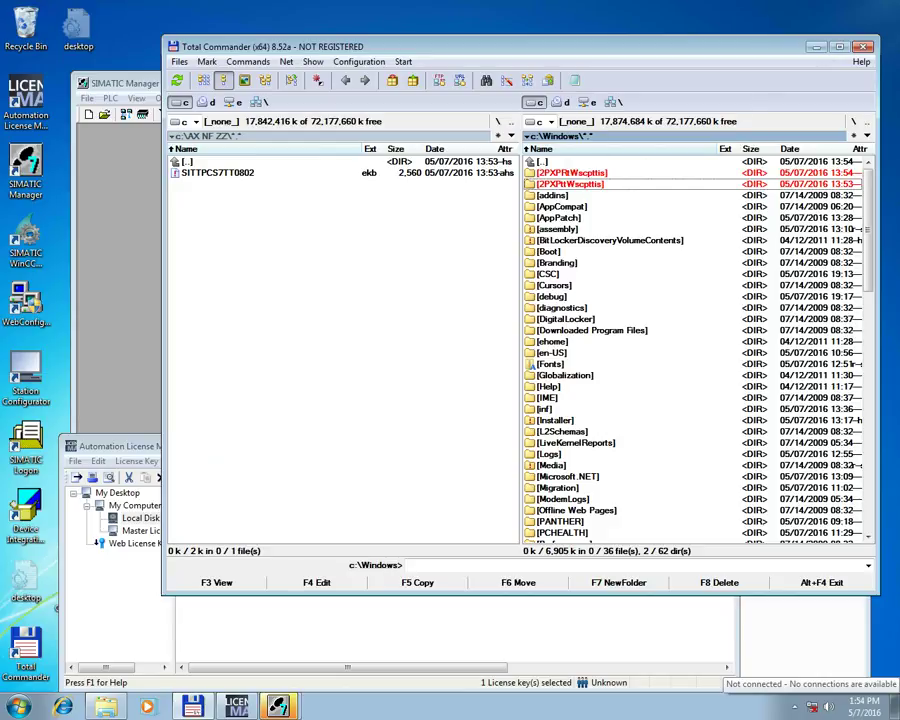
- Open C:\Windows\System32 in the pane showing AX NF ZZ and mark its 2PXPRtWscpttis and 2PXPttWscpttis folders
left_click(180, 102)
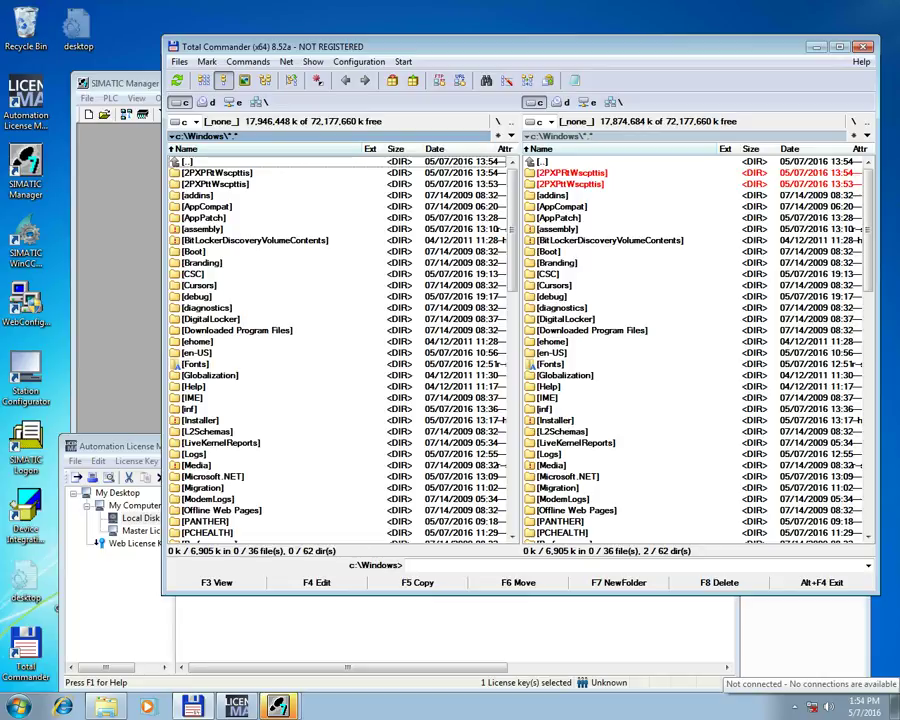
scroll(340, 350, "down", 9)
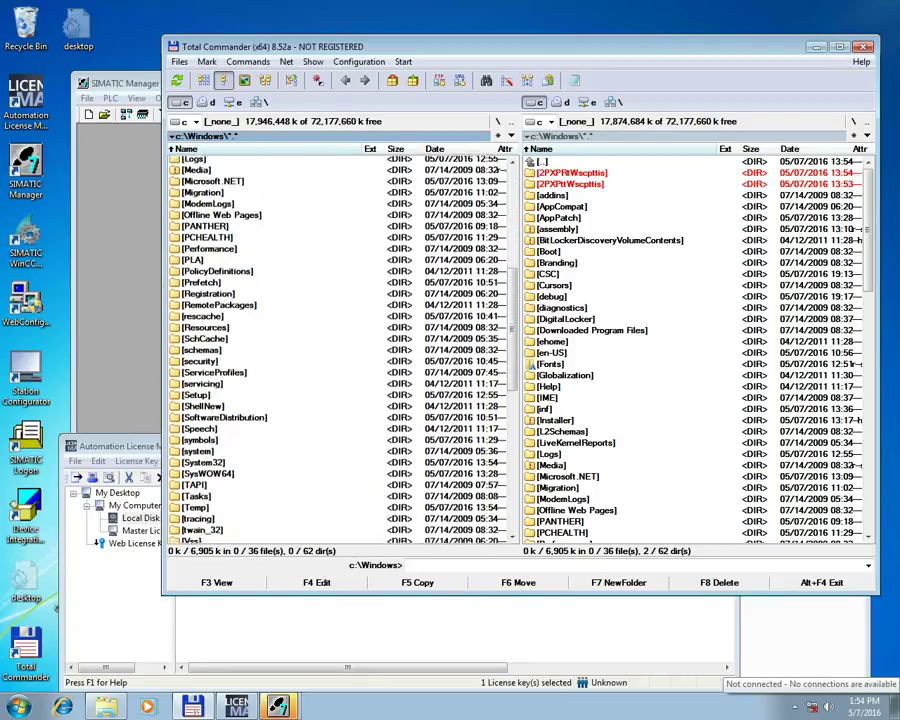
double_click(204, 454)
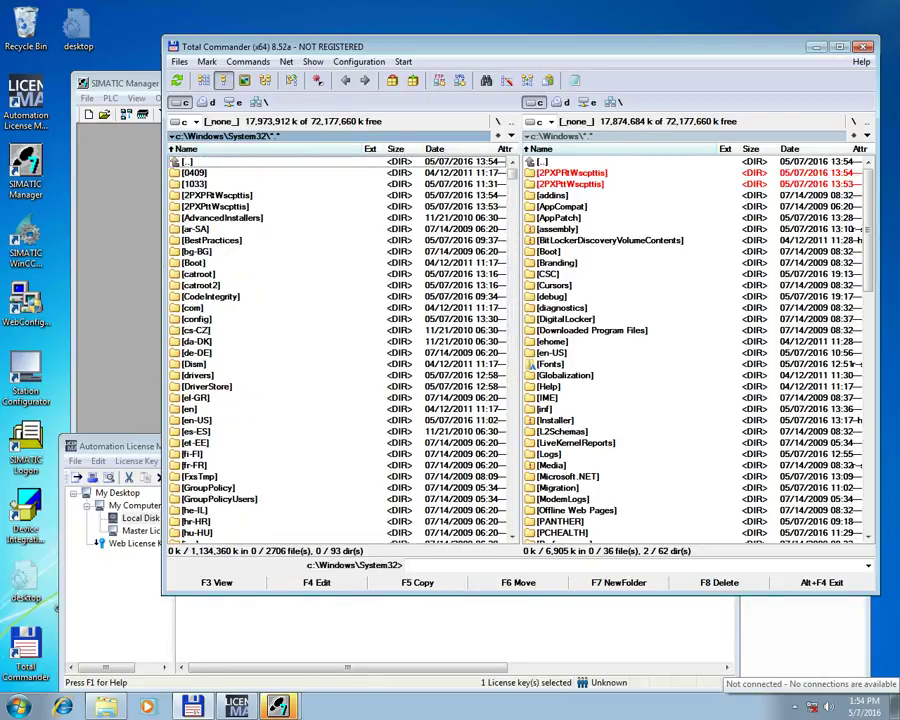
left_click(217, 195, "ctrl")
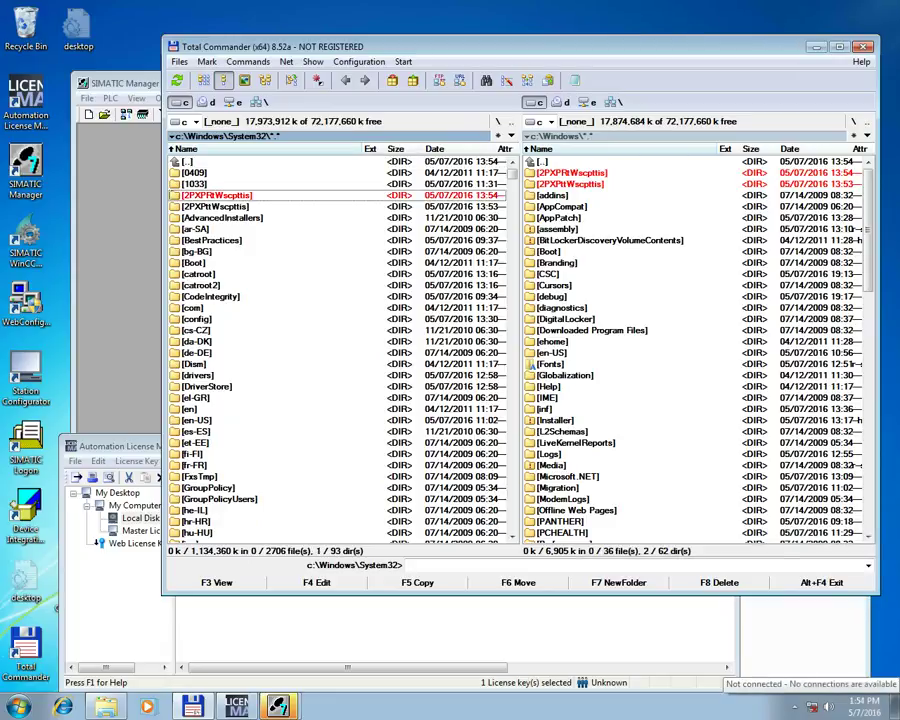
left_click(217, 207, "ctrl")
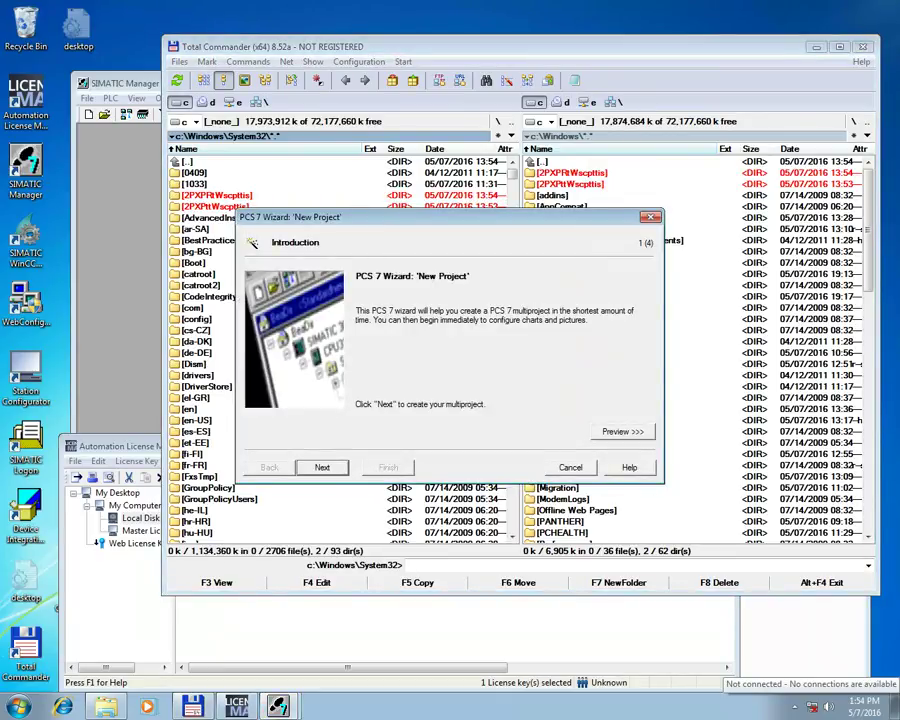
- Start the PCS 7 'New Project' wizard's configuration and choose AS416-2H as the project CPU
key("Return")
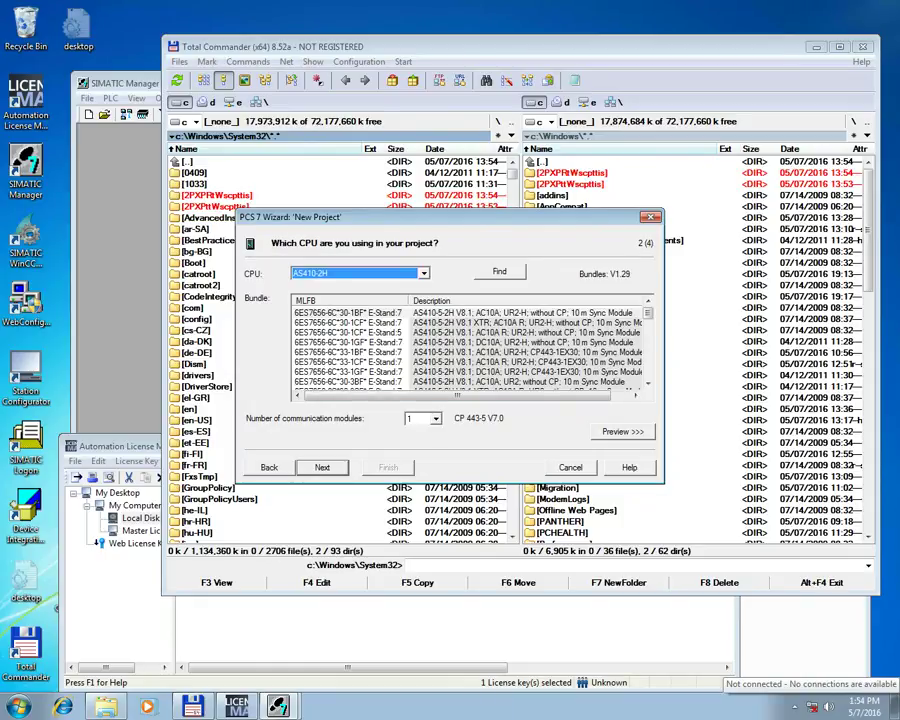
key("alt+Down")
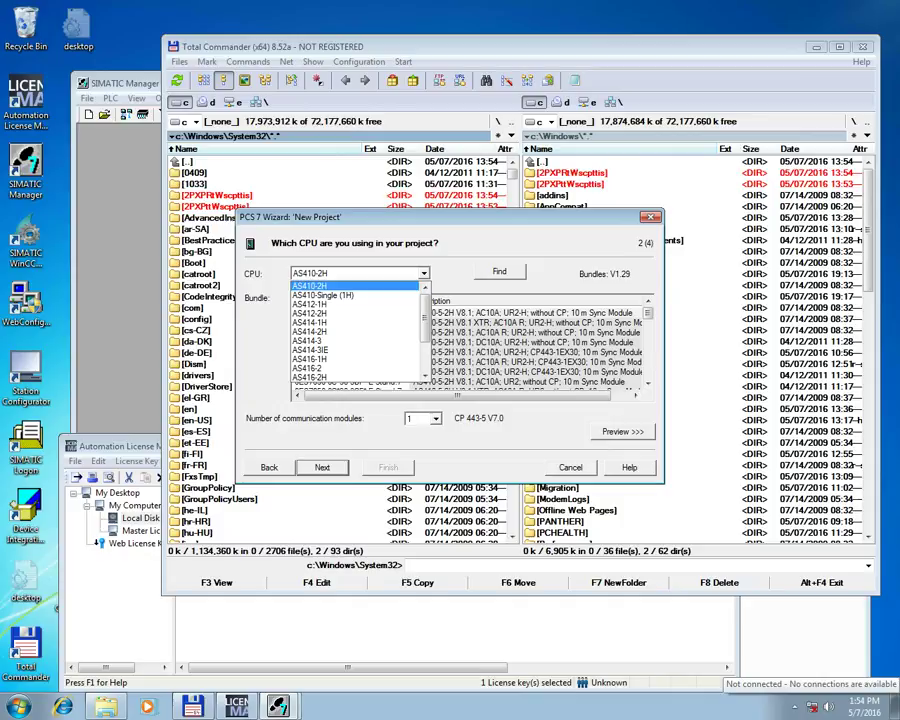
key("Down")
key("Down")
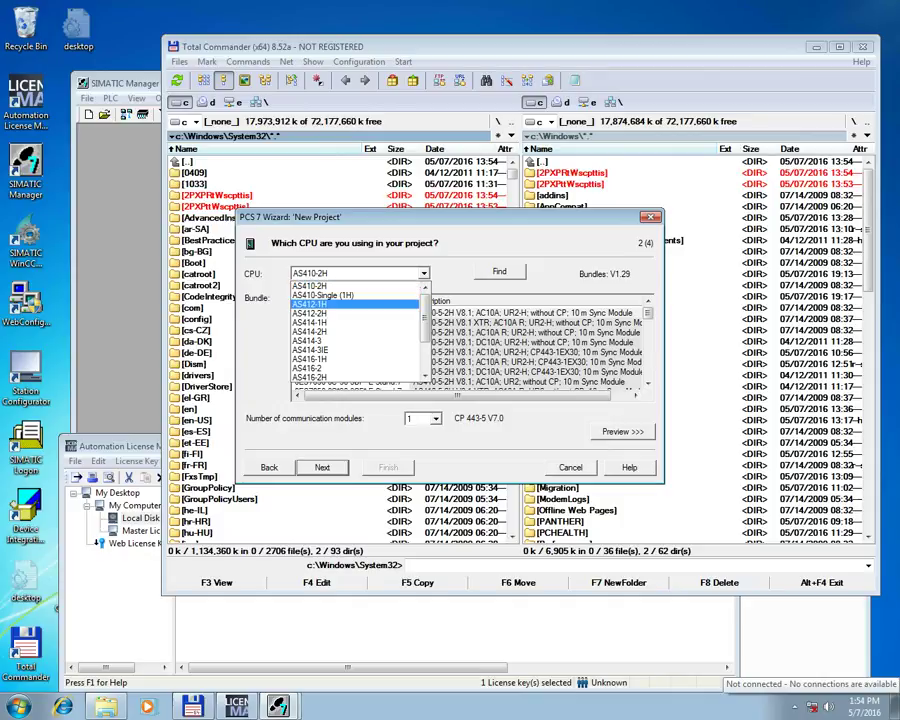
key("Down")
key("Down")
key("Down")
key("Down")
key("Down")
key("Down")
key("Down")
key("Down")
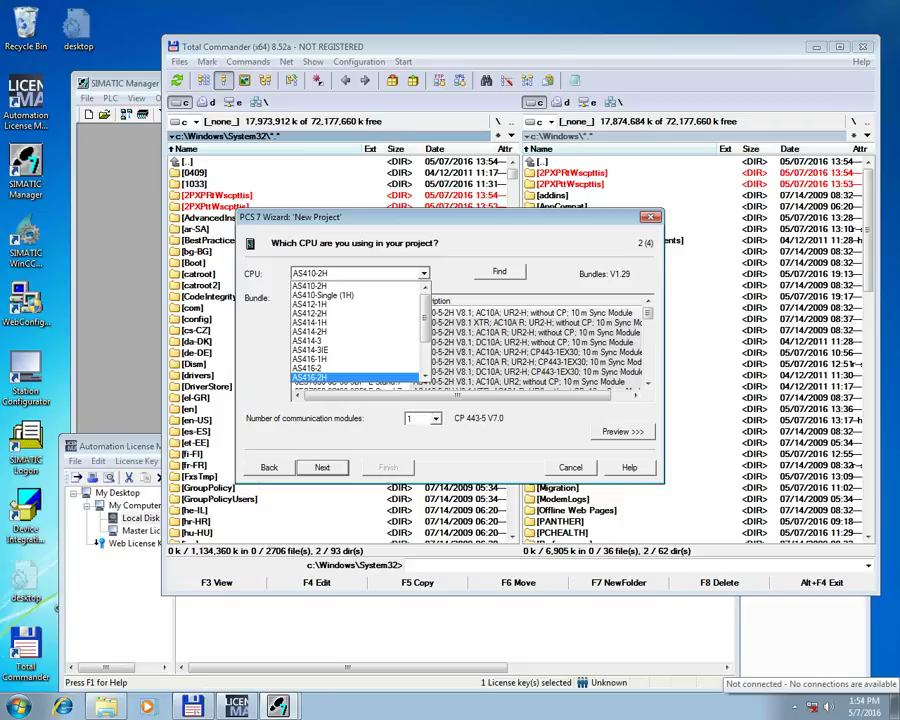
key("Return")
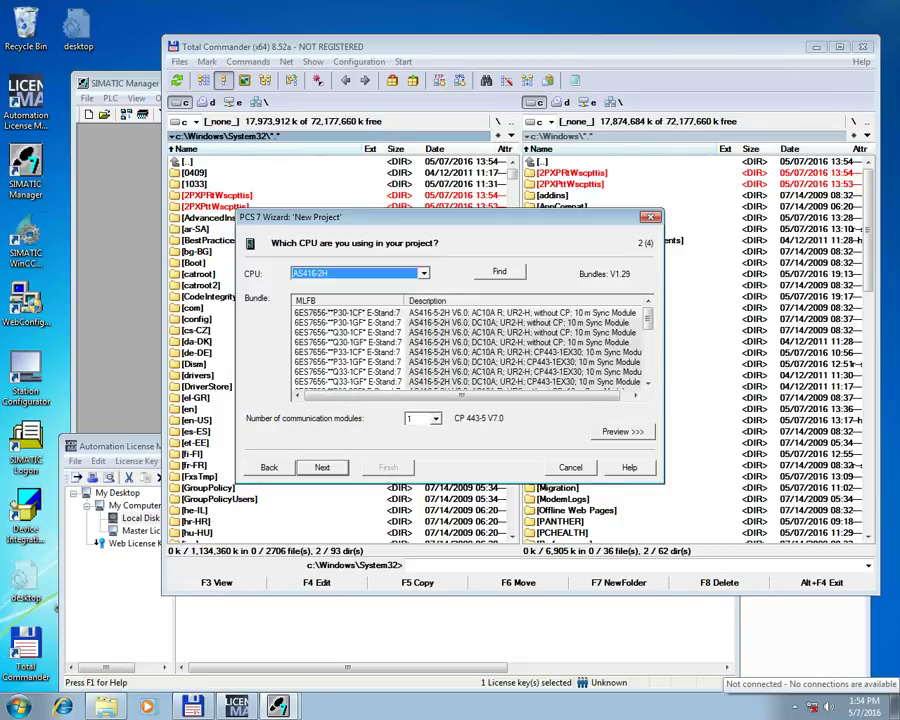
- Select the 6ES7656-**Q33-1CF* bundle with AC10A R and CP443-1EX30, and continue to the wizard's object selection
left_click(466, 313)
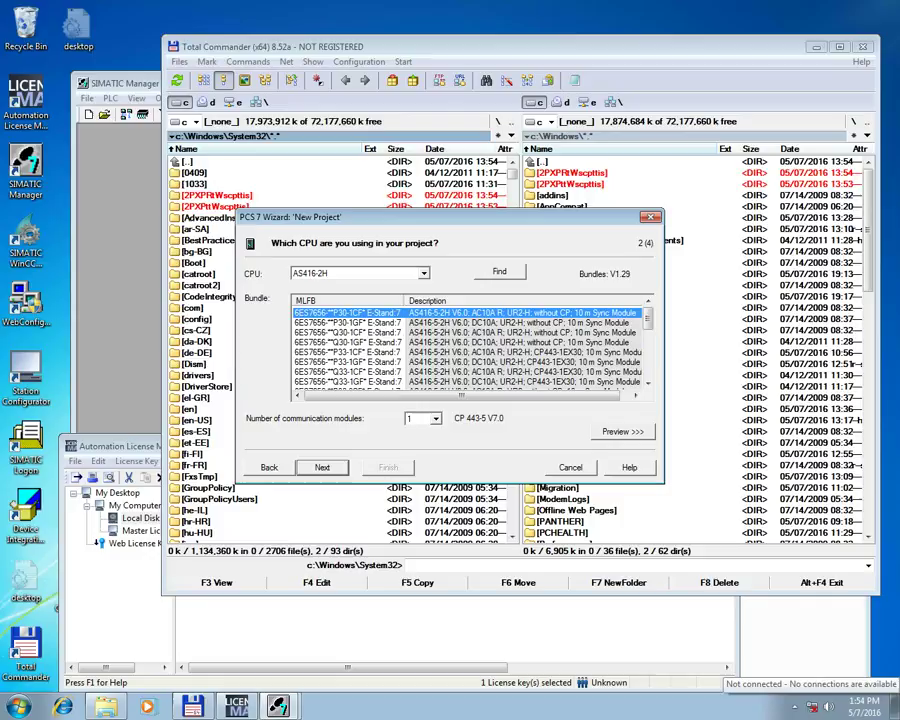
left_click(466, 372)
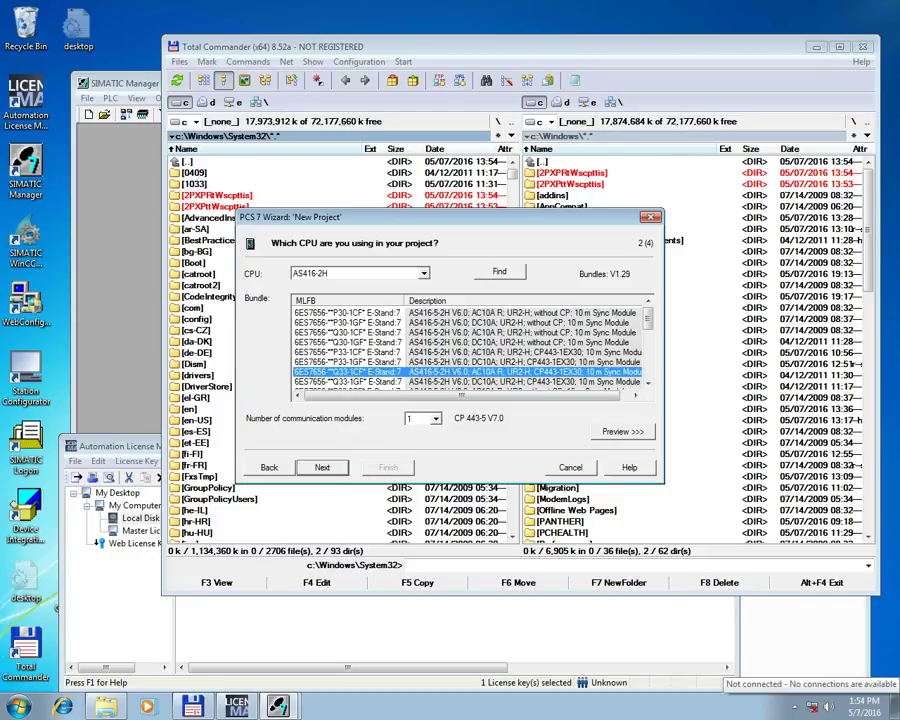
key("Return")
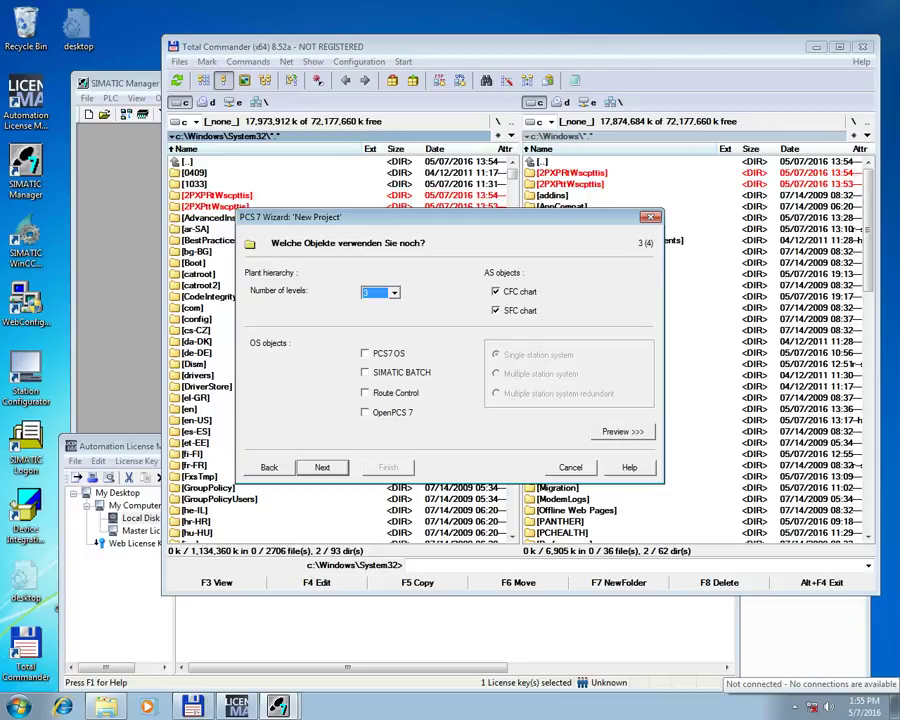
- Include a PCS7 OS in the project, preview the S7Pro_1 multiproject structure, and finish the wizard to create it
left_click(366, 353)
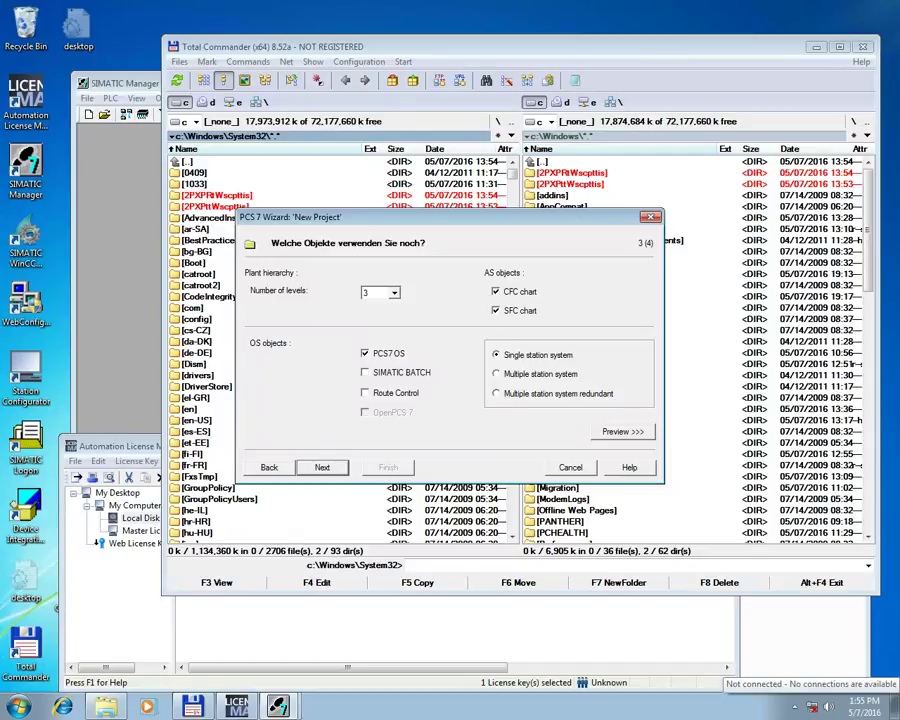
key("Return")
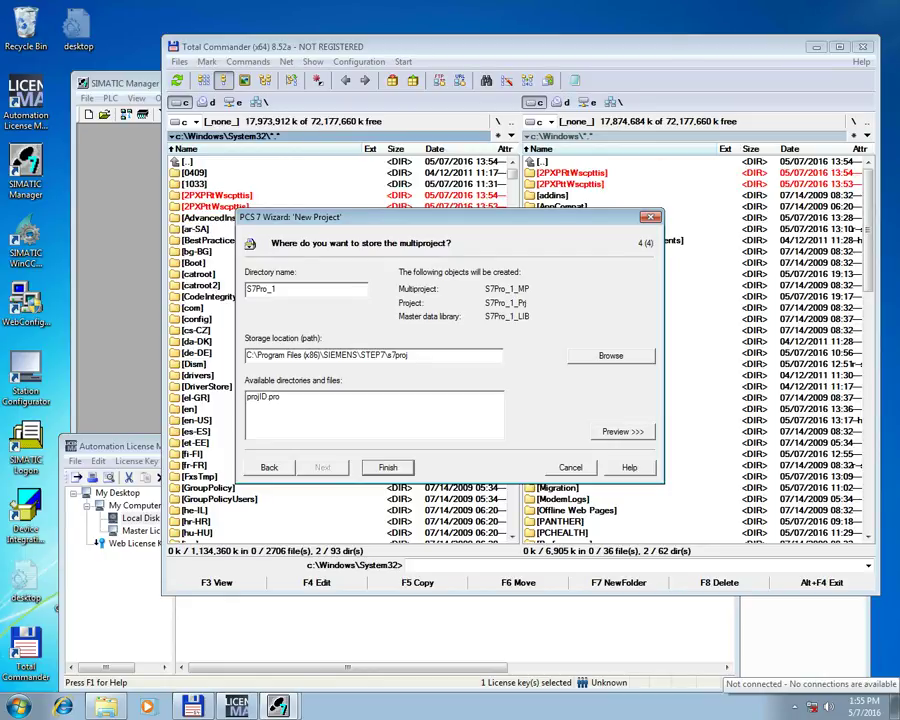
left_click(622, 432)
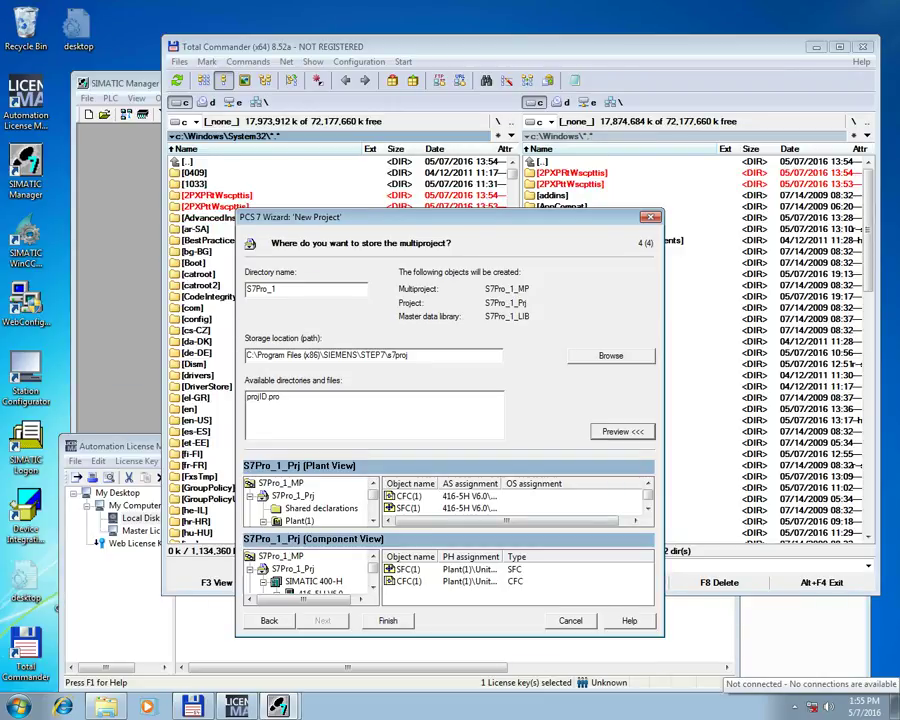
left_click(388, 621)
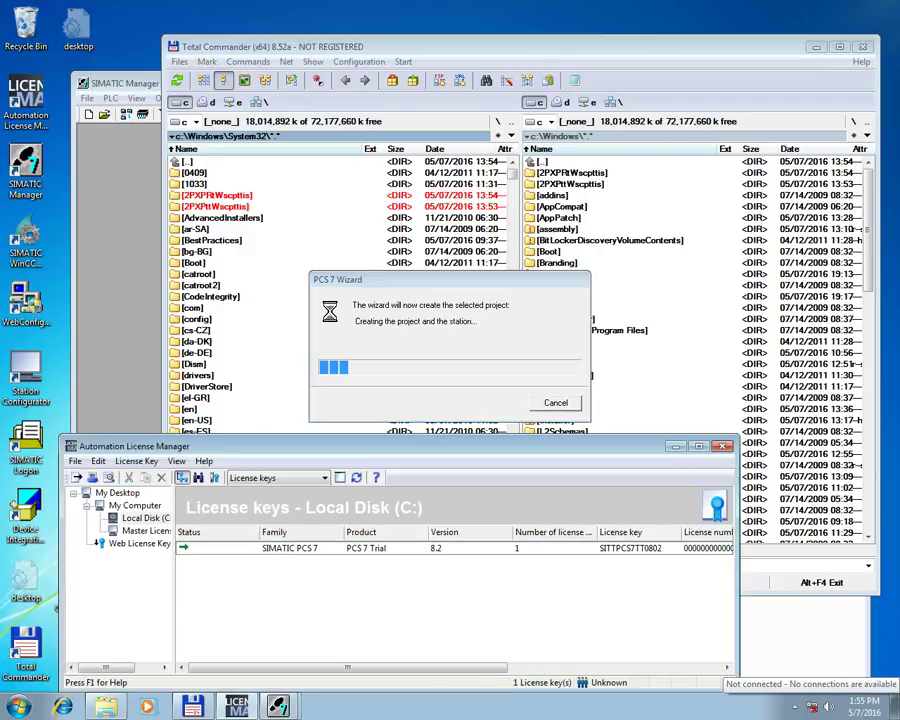
- Refresh the license key list in Automation License Manager, narrow its columns, and widen the window to check license type and validity
right_click(433, 616)
key("Return")
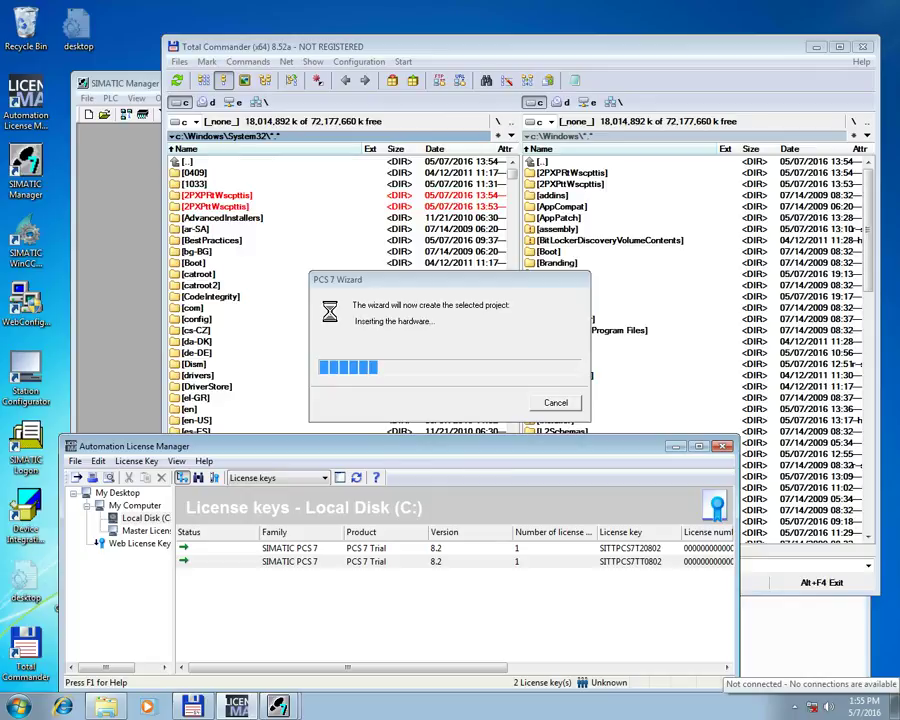
left_click_drag(597, 533, 553, 533)
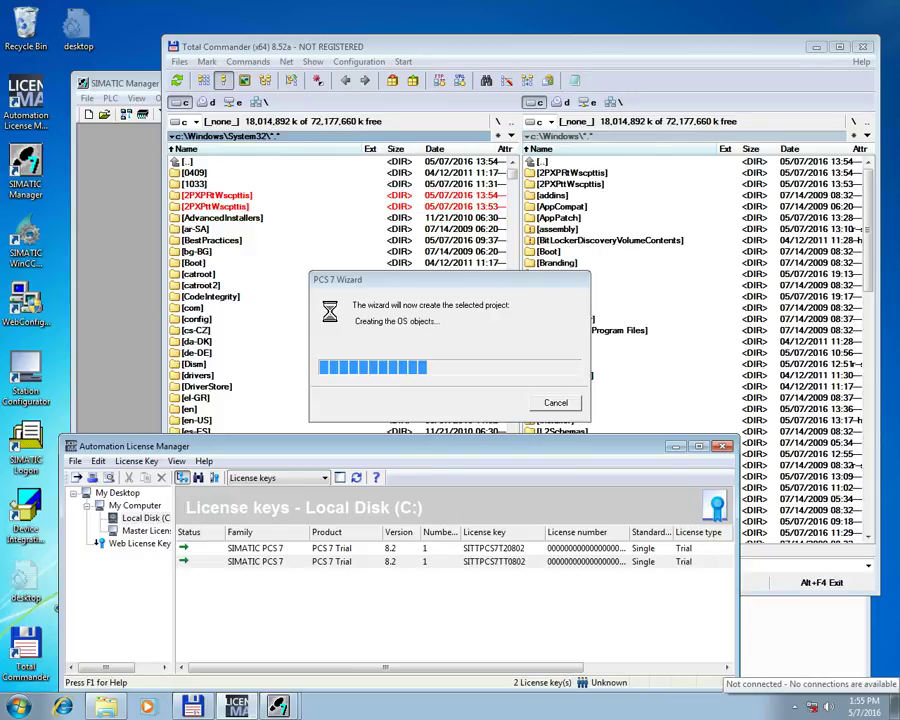
left_click_drag(739, 588, 880, 588)
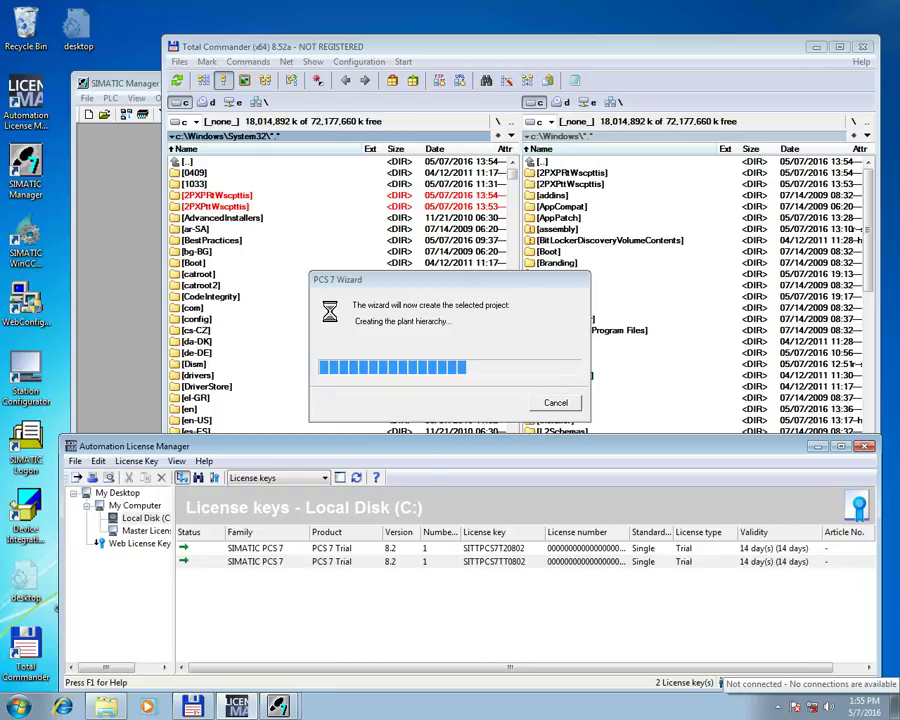
left_click_drag(510, 667, 541, 667)
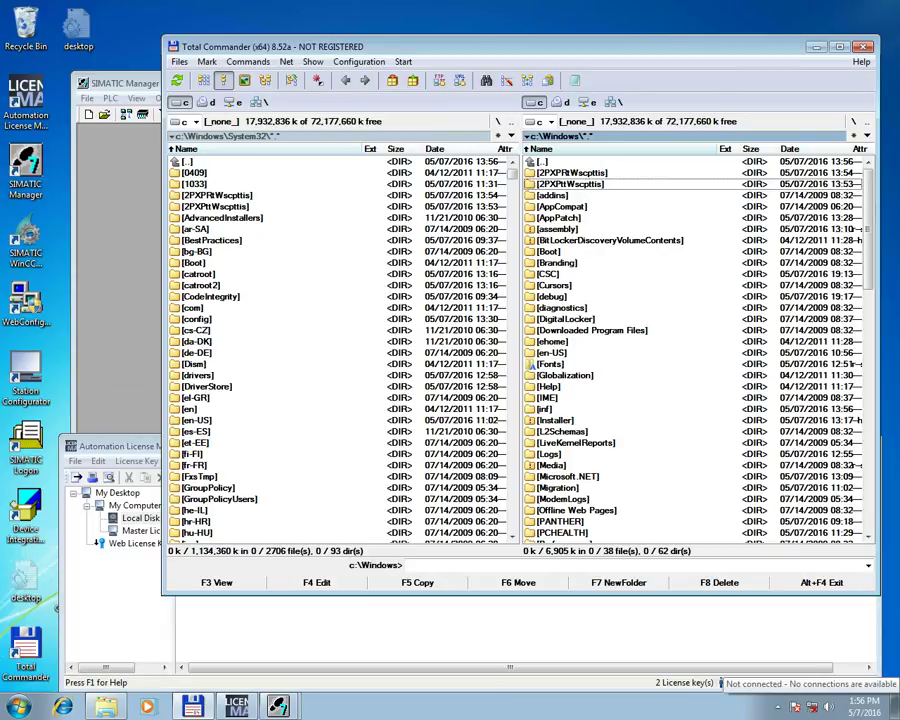
- Return to Total Commander and open the AX NF ZZ folder from the root of drive C to inspect its license key files
left_click(854, 121)
left_click(560, 173)
key("Return")
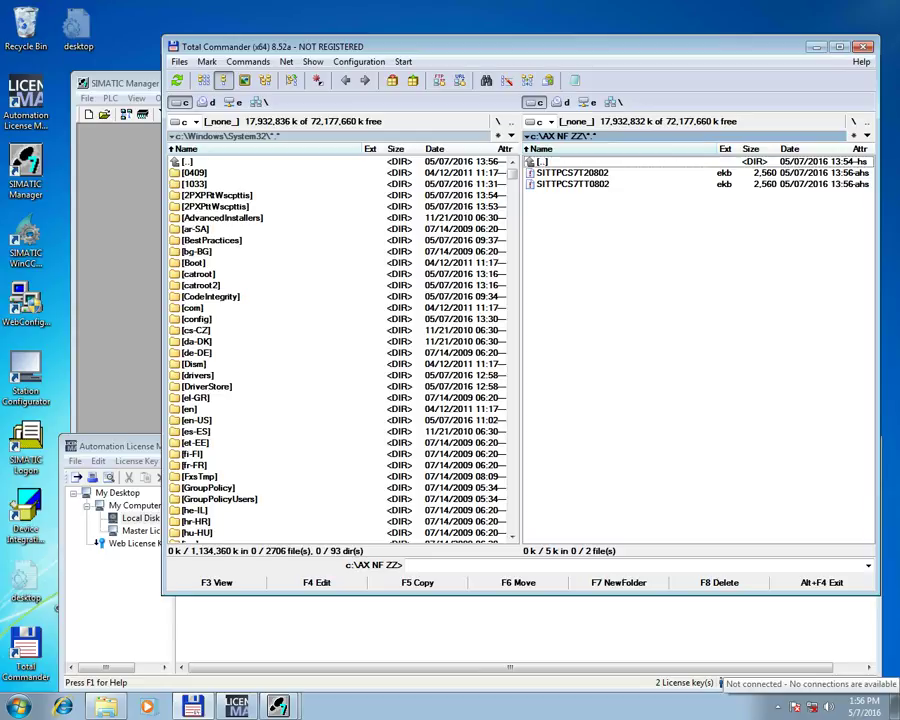
- Arrange the Total Commander, Automation License Manager and Explorer windows to compare the license keys with the files in AX NF ZZ
left_click(61, 608)
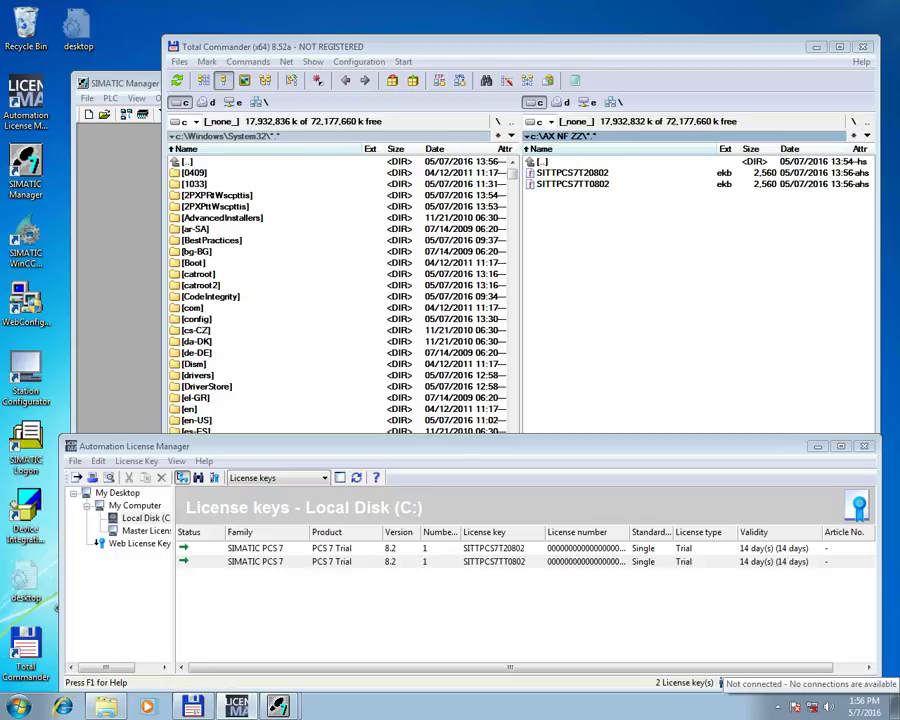
mouse_move(278, 706)
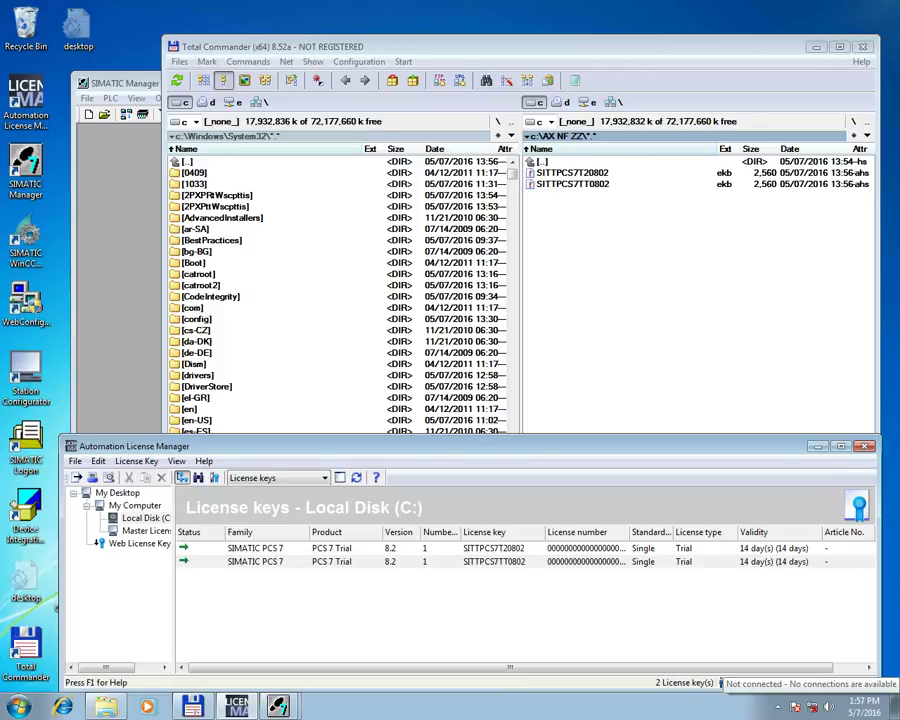
left_click_drag(780, 47, 825, 67)
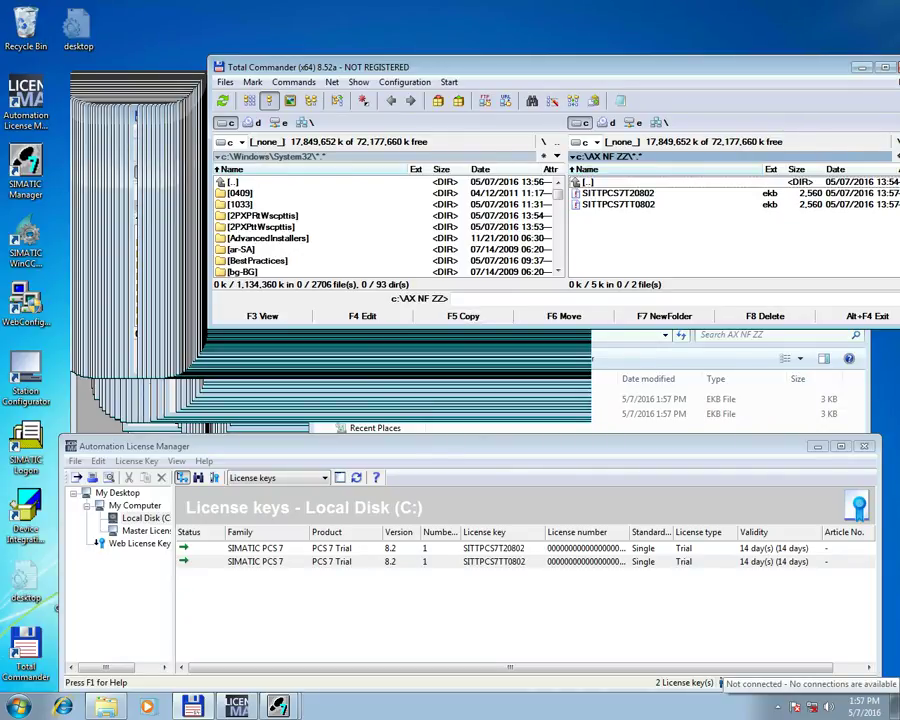
left_click_drag(400, 446, 396, 360)
left_click(480, 648)
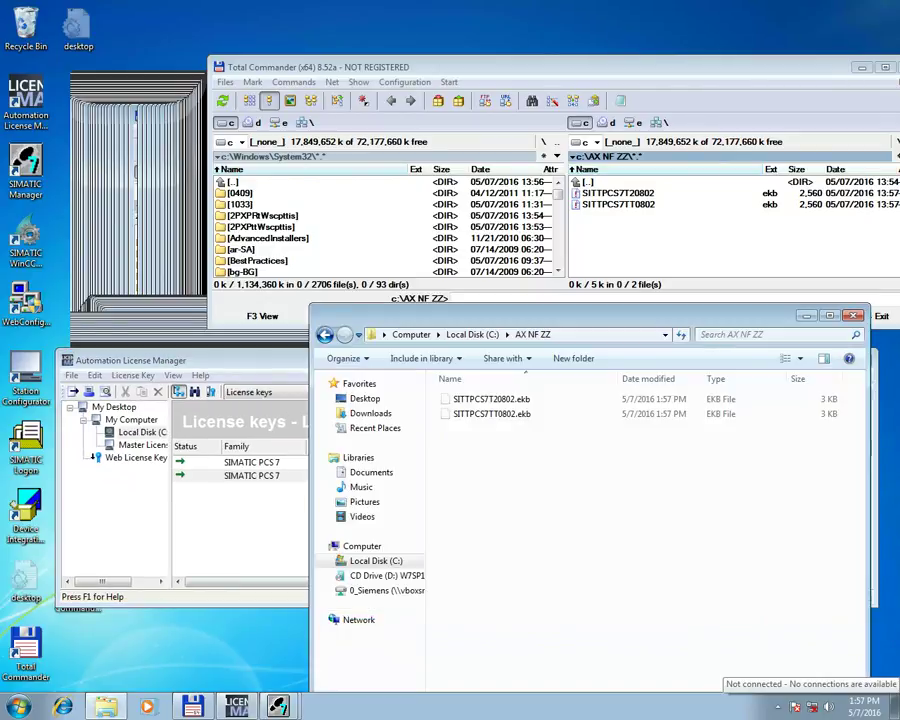
left_click_drag(590, 315, 595, 365)
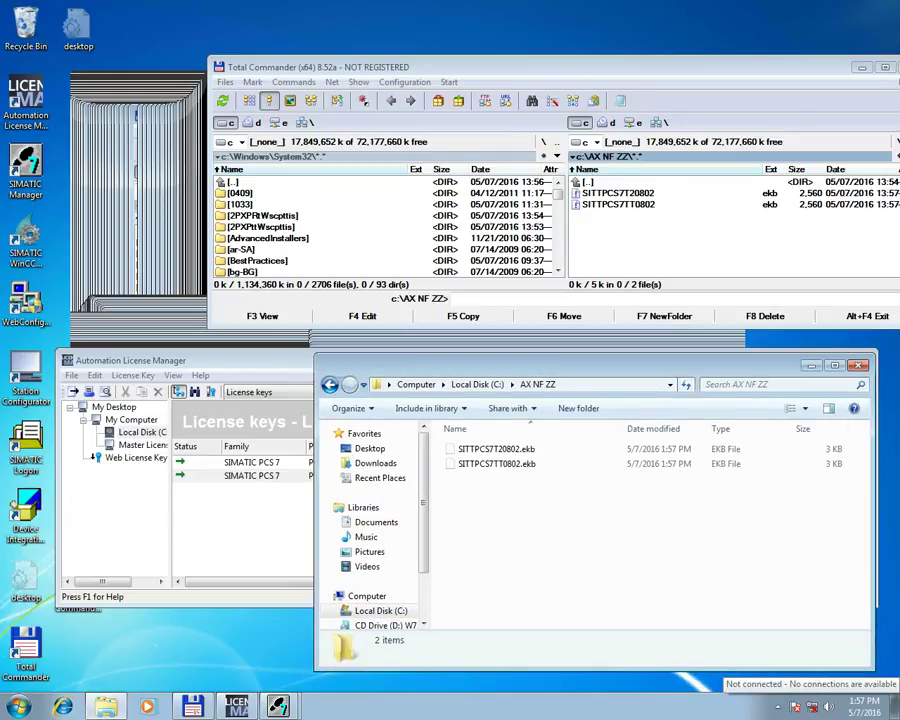
- Leave AX NF ZZ in Explorer and open the Windows folder on drive C
scroll(375, 525, "down", 2)
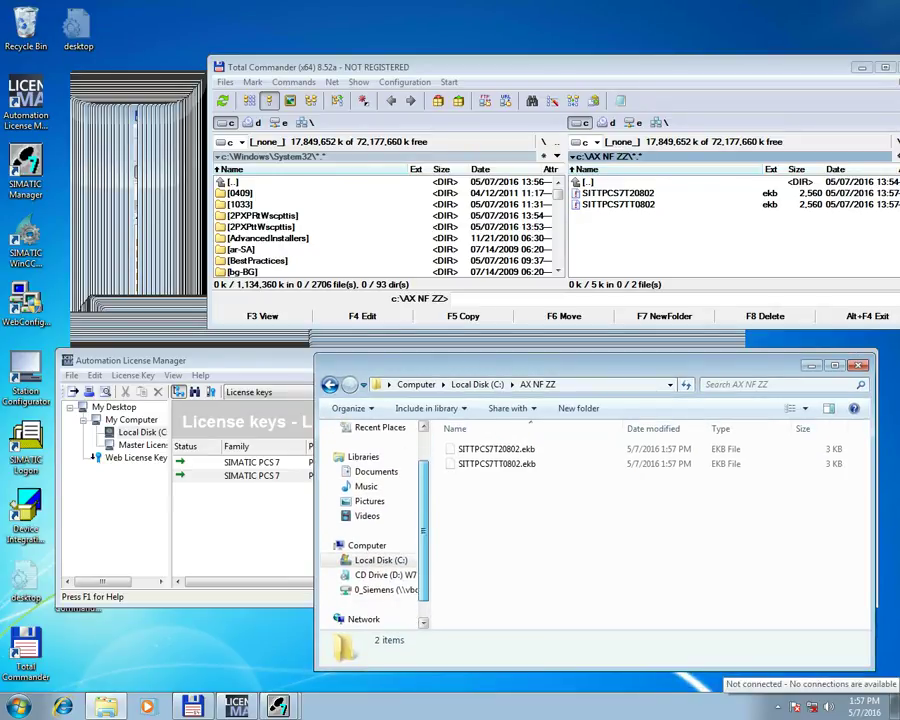
left_click(381, 545)
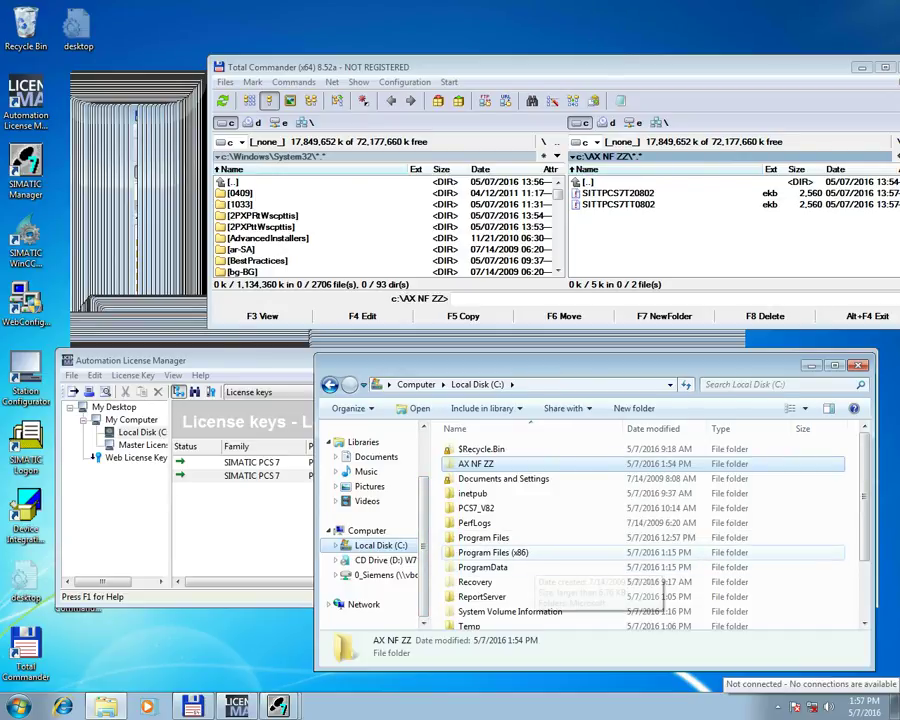
key("w")
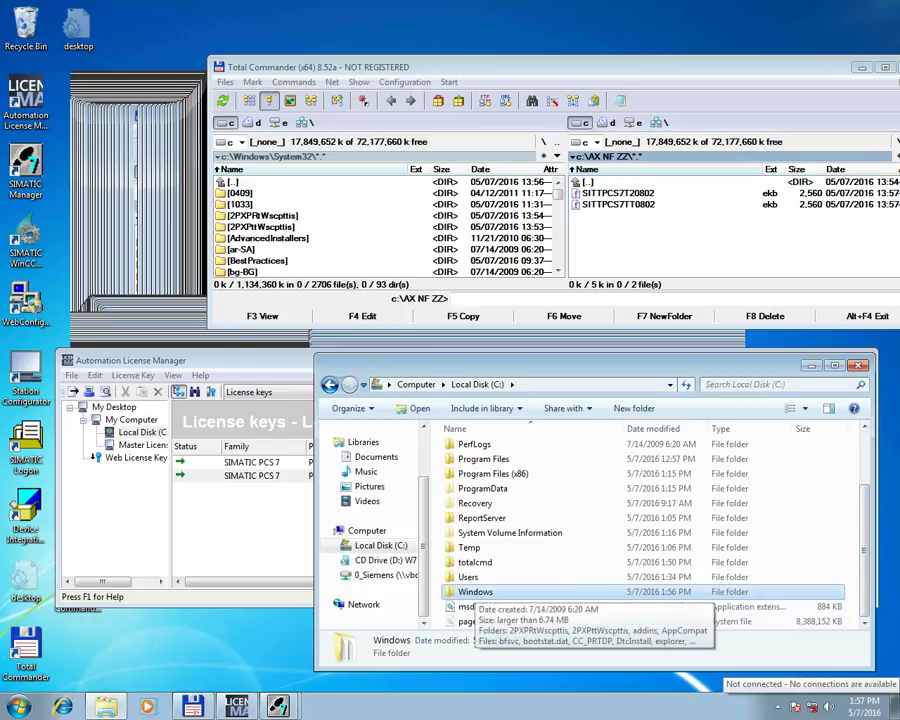
double_click(463, 594)
mouse_move(773, 705)
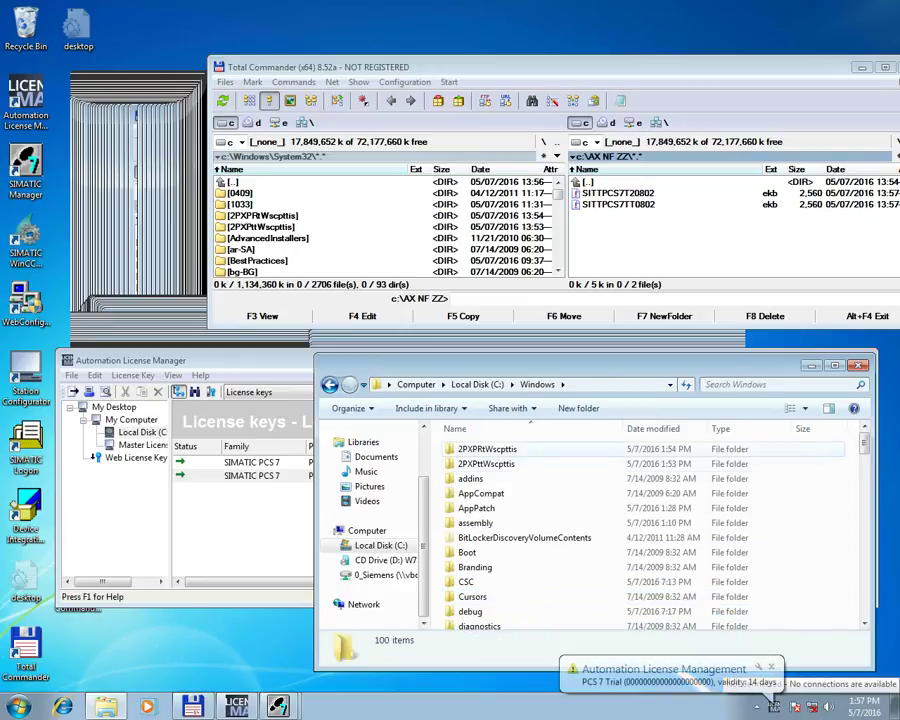
- Inspect the contents of the 2PXPttWscpttis and 2PXPRtWscpttis folders in Explorer and return to the Windows folder
left_click(487, 449)
key("F2")
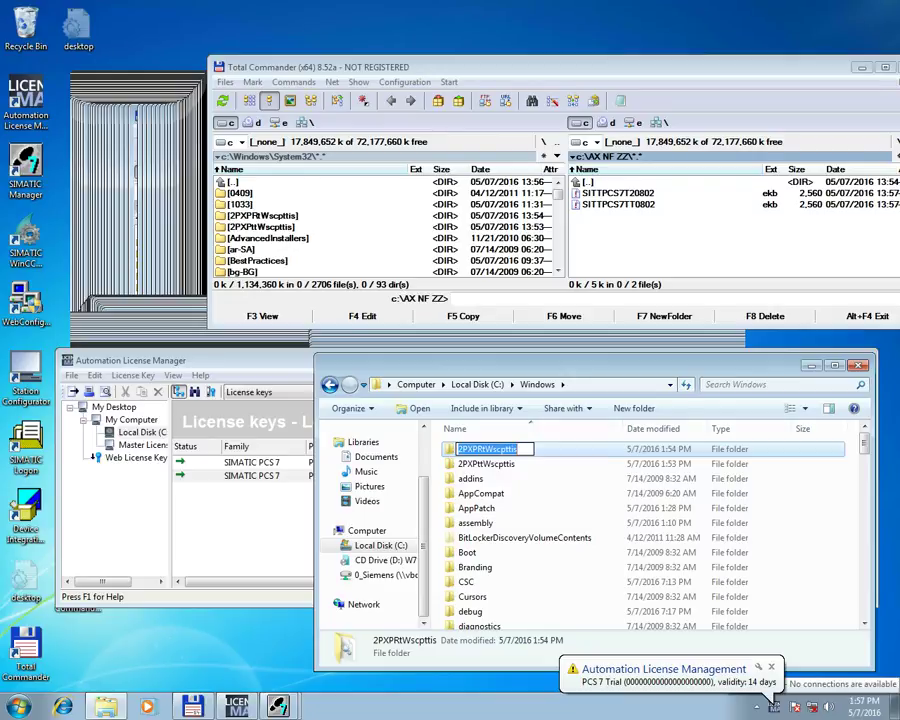
key("Tab")
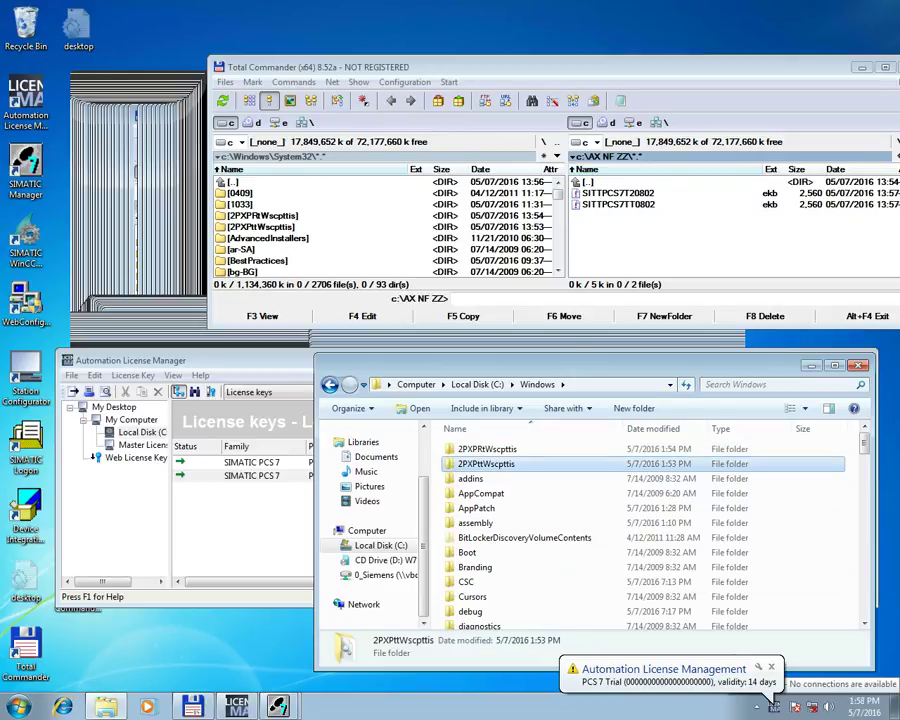
key("Return")
key("Return")
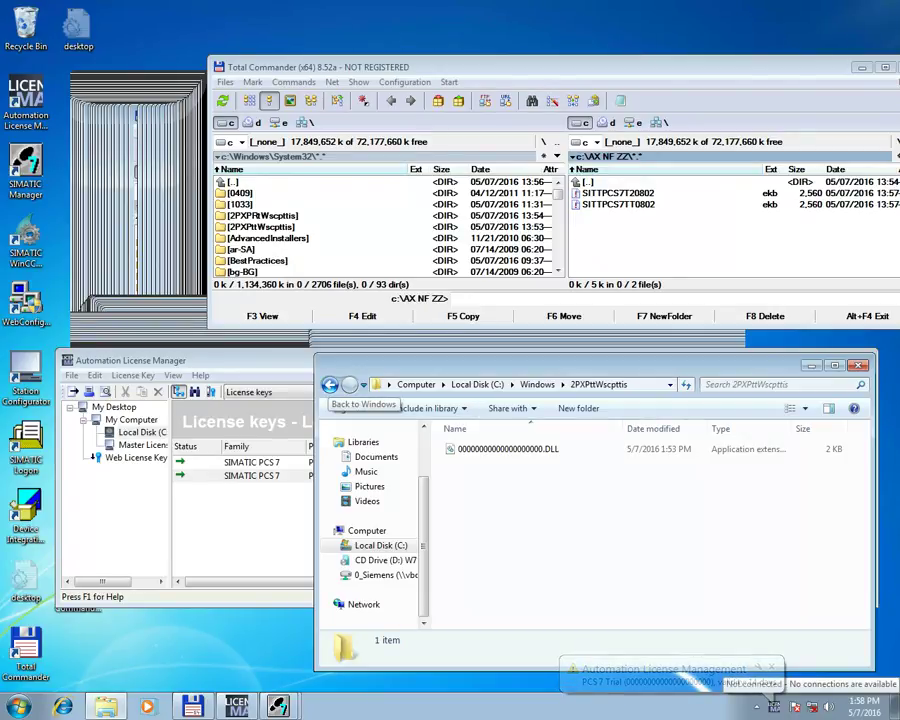
left_click(330, 385)
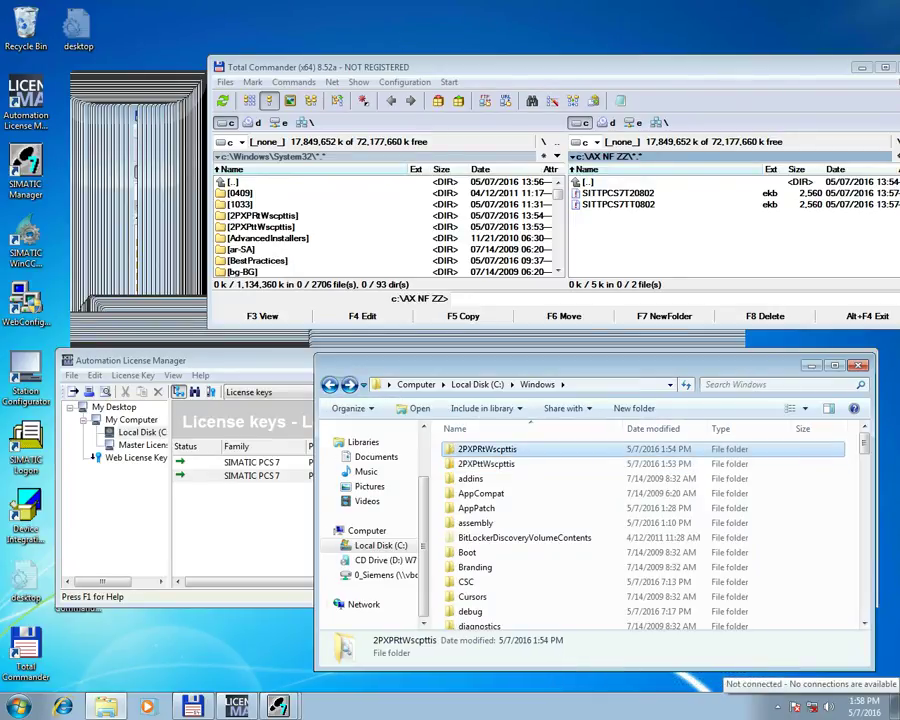
key("Return")
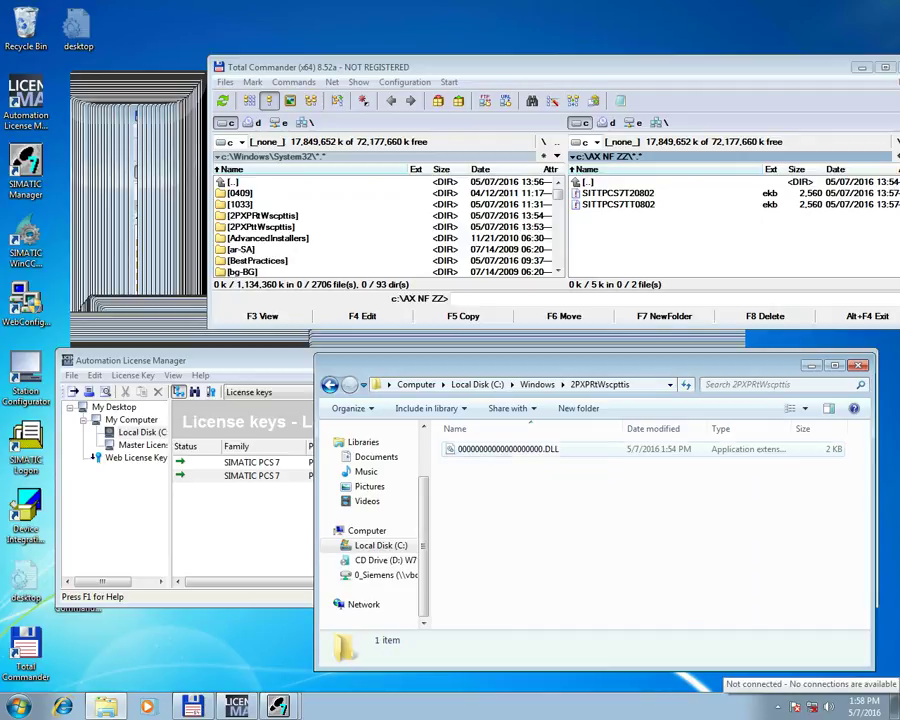
left_click(330, 385)
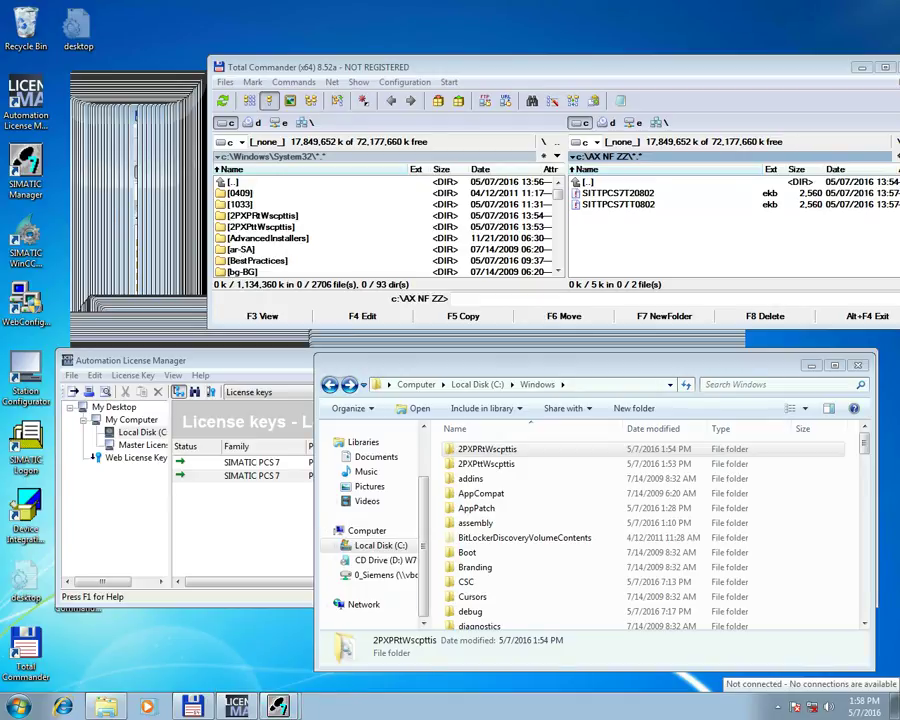
- Place Total Commander above the Automation License Manager window and make it taller so both lists are readable
left_click_drag(580, 365, 588, 378)
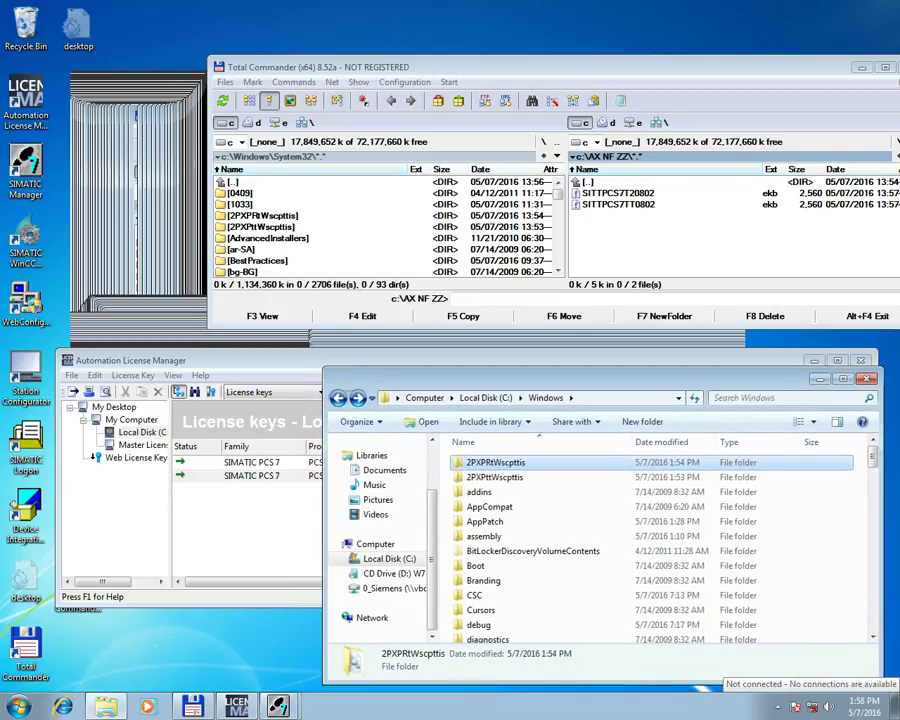
left_click_drag(470, 360, 450, 426)
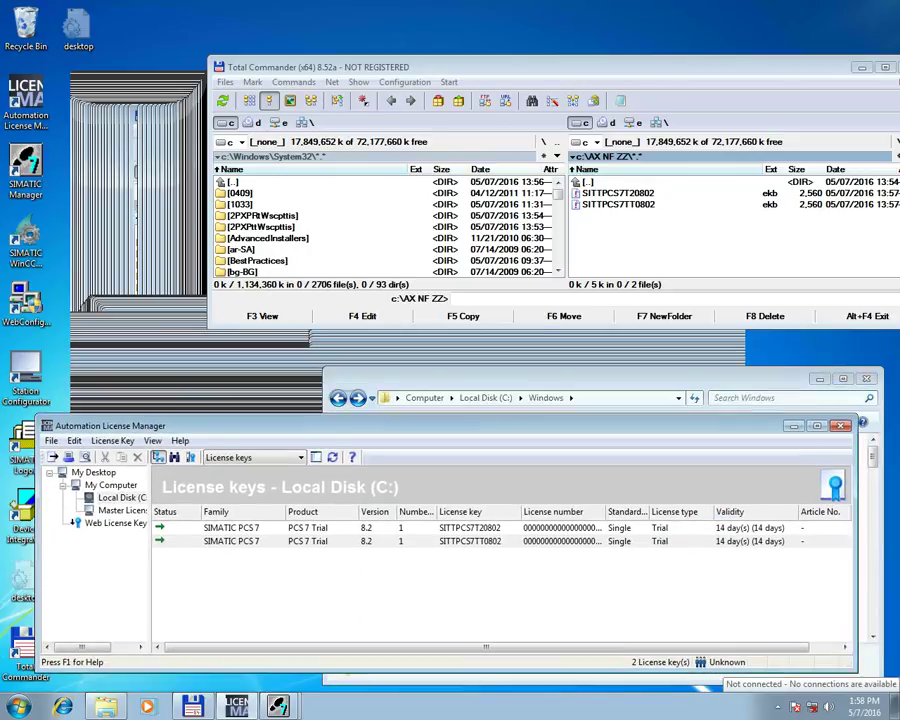
left_click_drag(500, 67, 461, 29)
left_click(812, 706)
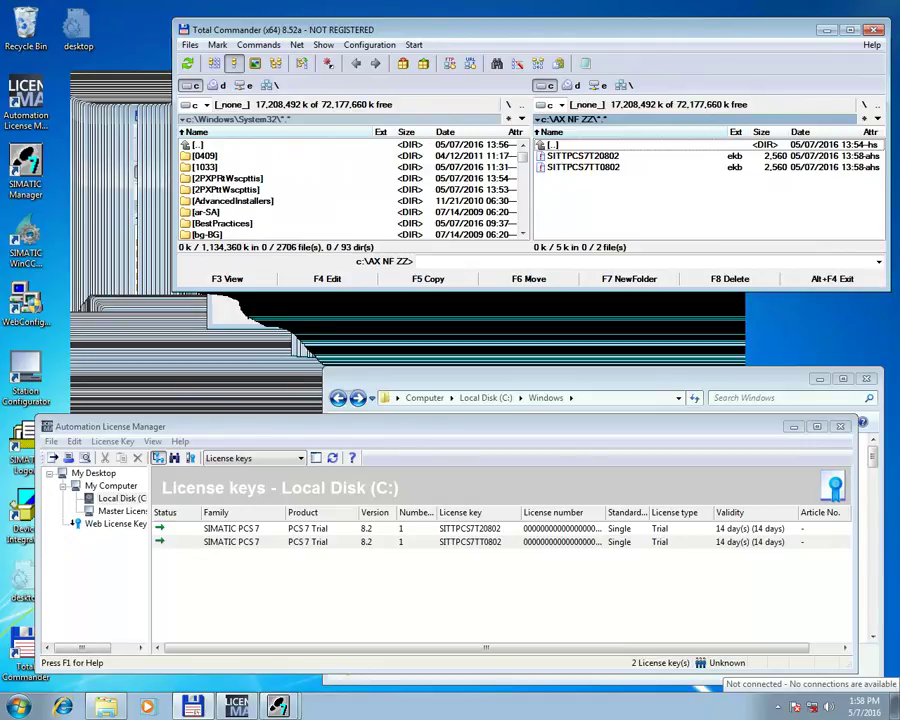
left_click_drag(530, 290, 530, 366)
- Go to the root of drive C in Total Commander and open Program Files (x86)\SIEMENS
left_click(508, 105)
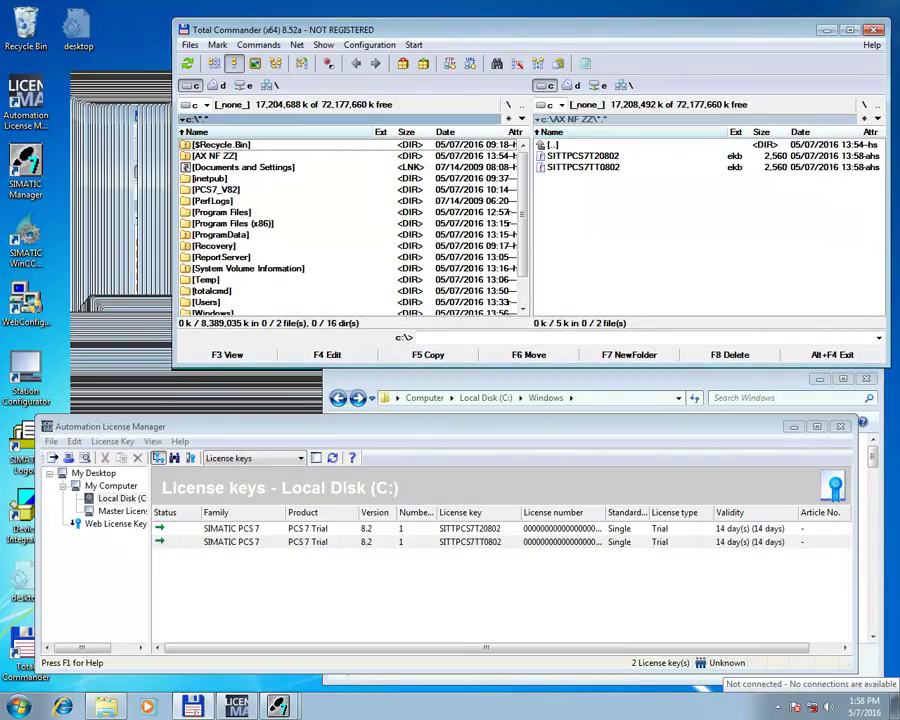
left_click(240, 224)
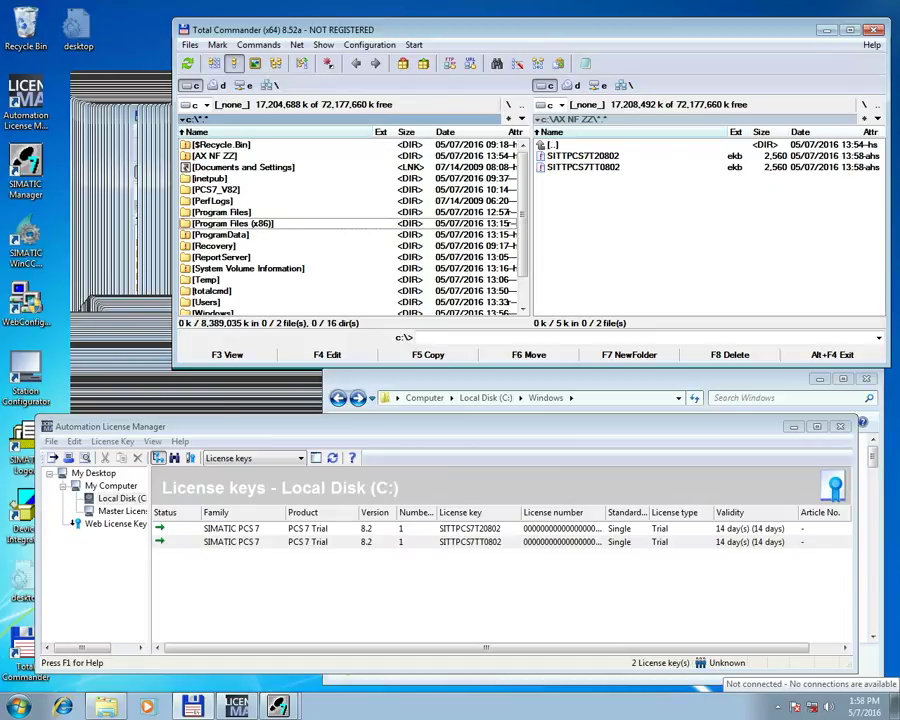
left_click(240, 224)
key("Escape")
key("Return")
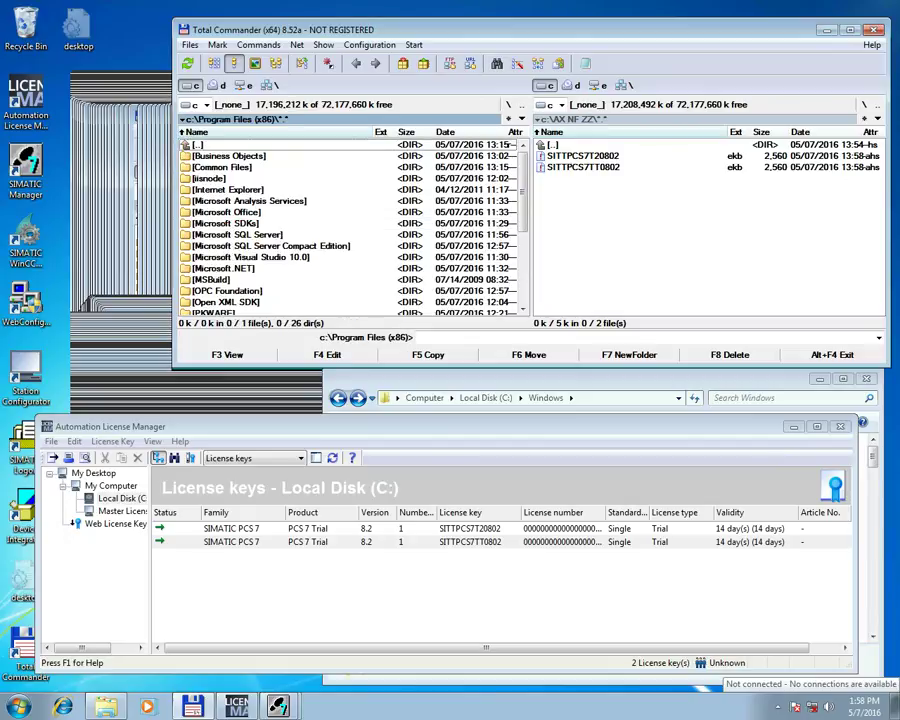
scroll(350, 228, "down", 2)
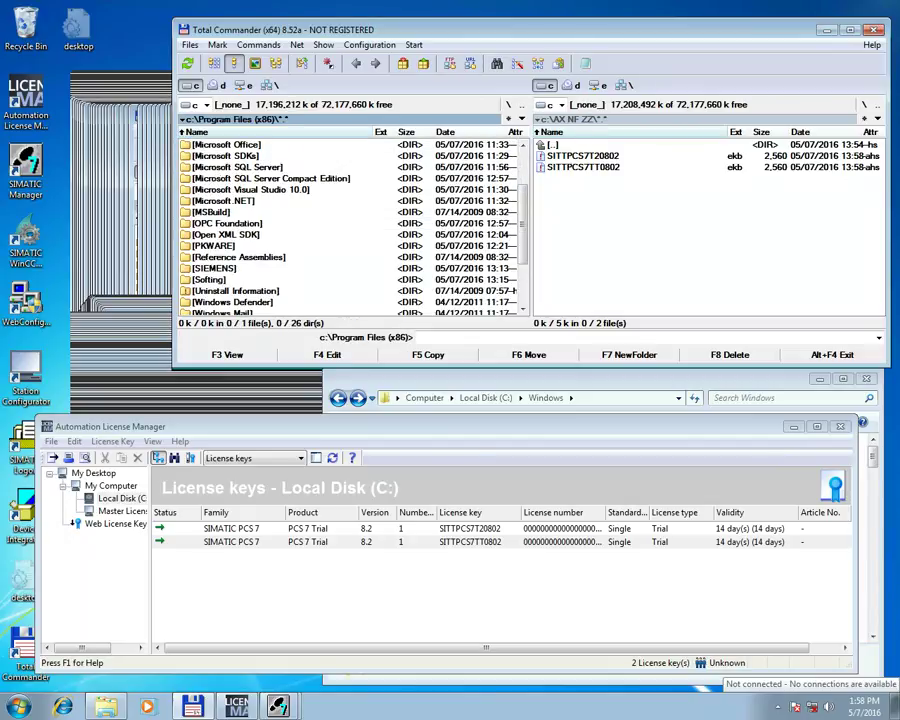
double_click(214, 268)
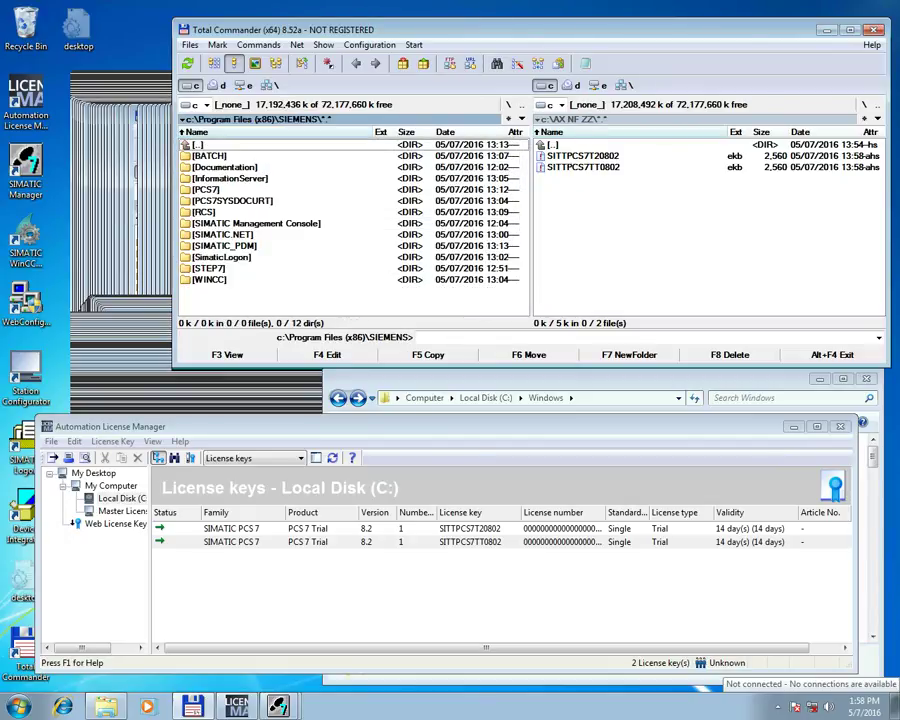
- Browse through STEP7\S7Proj in Total Commander and open the S7Pro_1 project folder
double_click(212, 268)
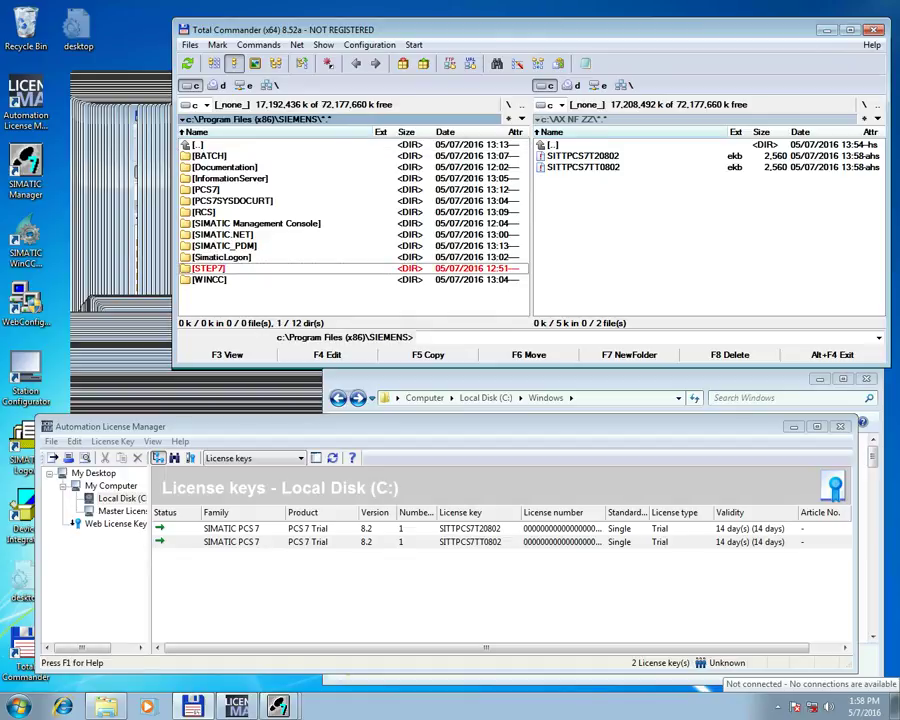
key("Return")
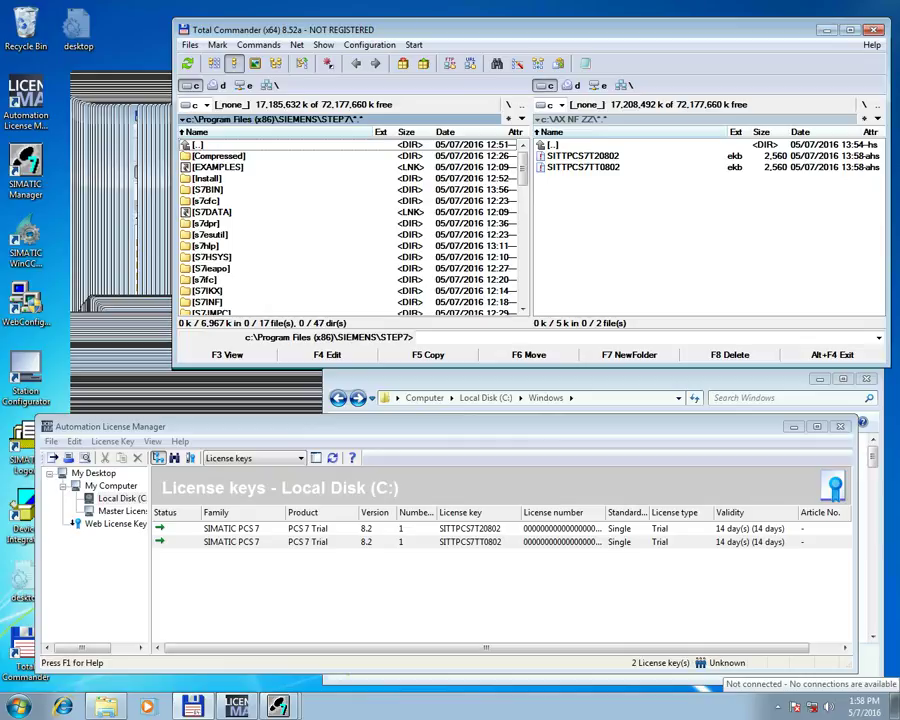
scroll(350, 228, "down", 2)
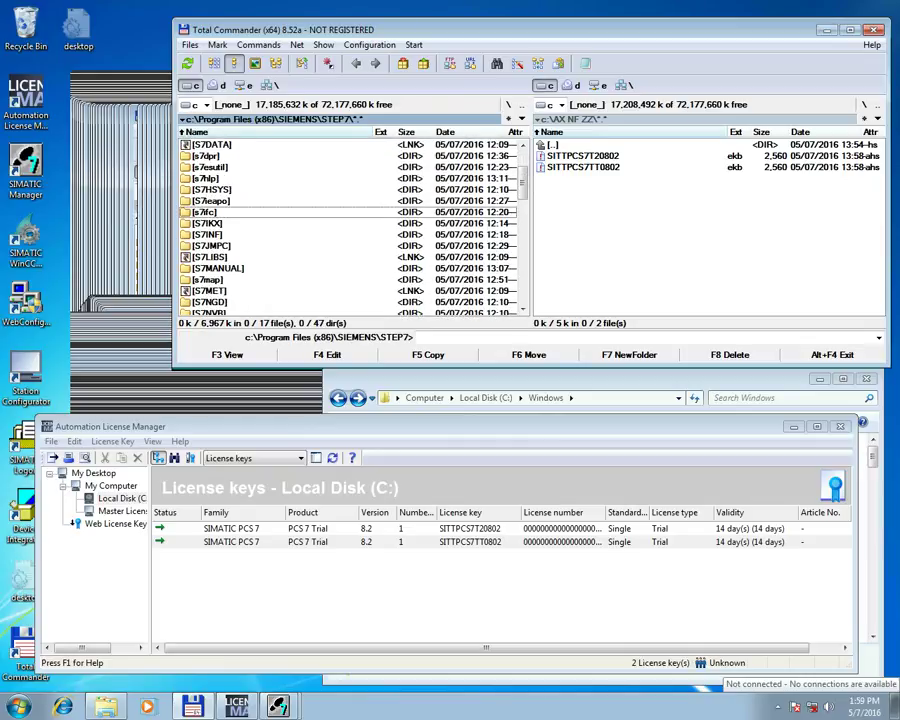
scroll(350, 228, "down", 1)
left_click(209, 291)
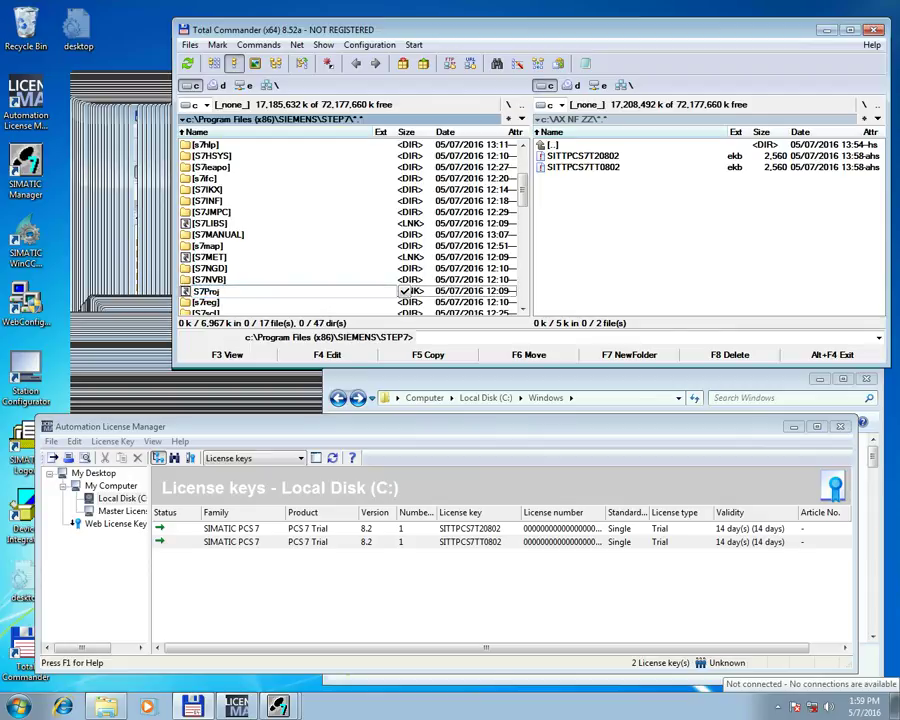
double_click(207, 290)
left_click(211, 156)
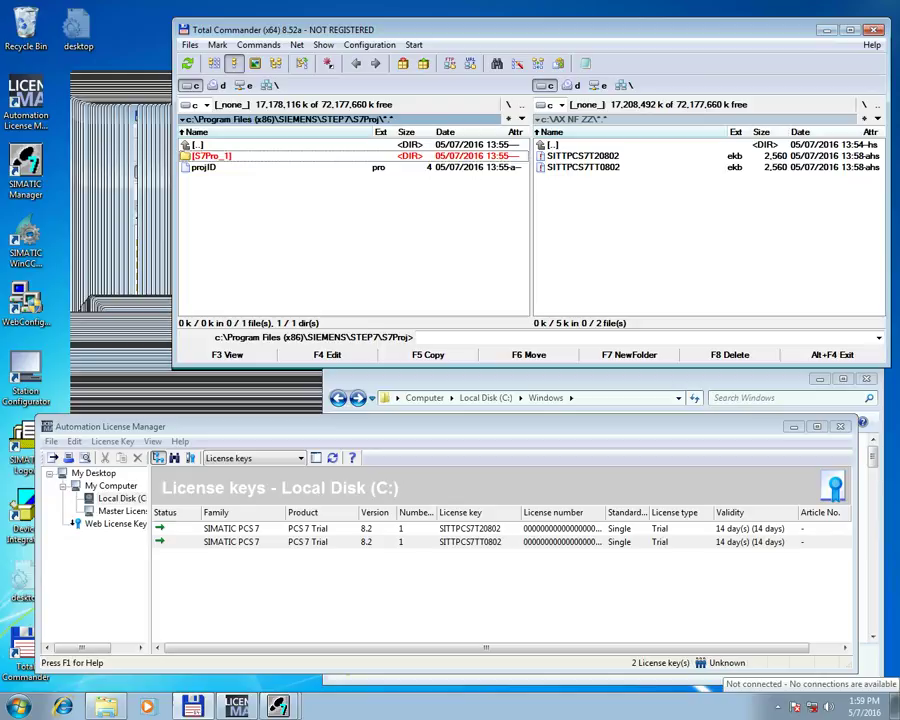
key("Return")
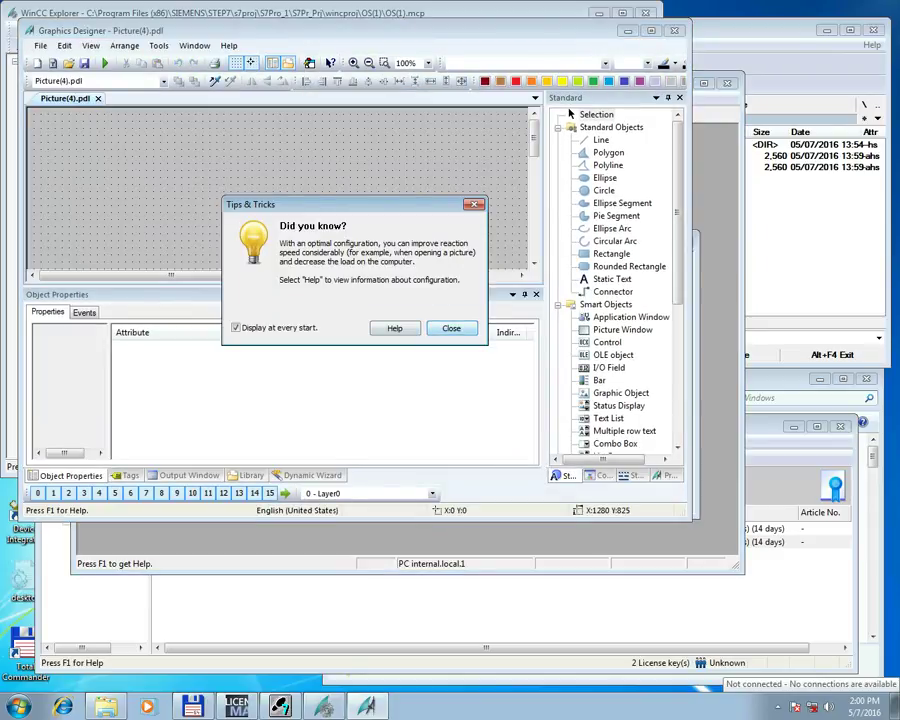
- Dismiss the Graphics Designer startup tip and draw an ellipse about 120 by 70 near the upper-left corner of Picture(4).pdl
key("Return")
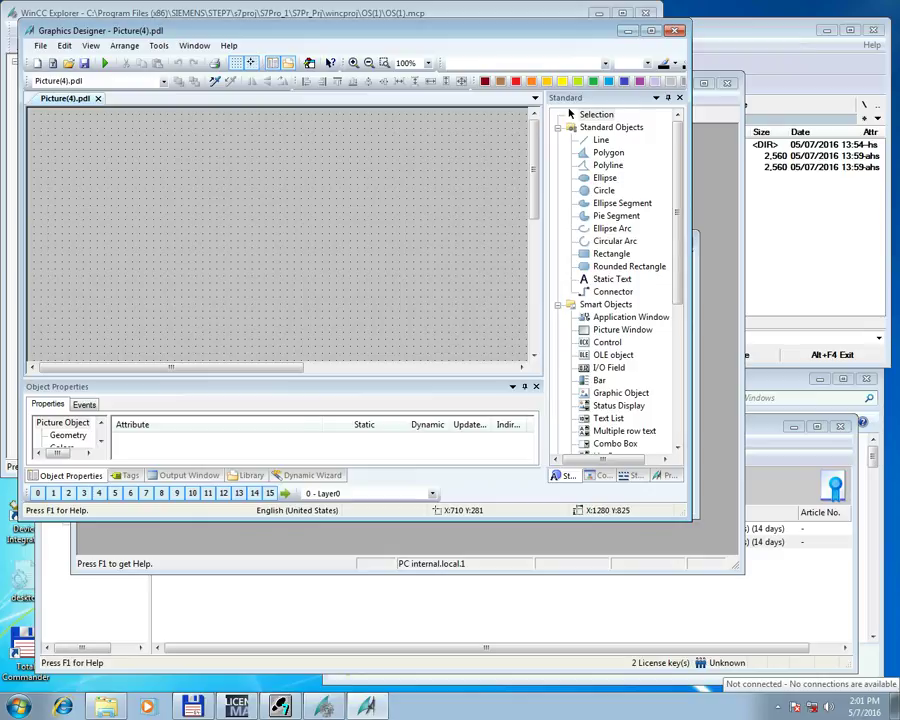
left_click(604, 177)
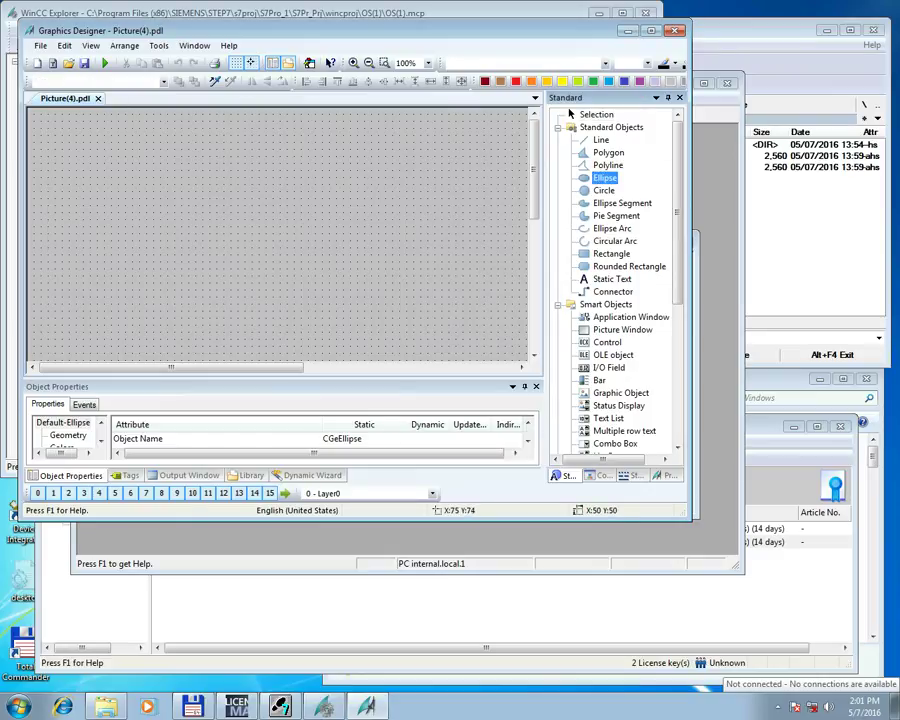
left_click_drag(74, 155, 161, 206)
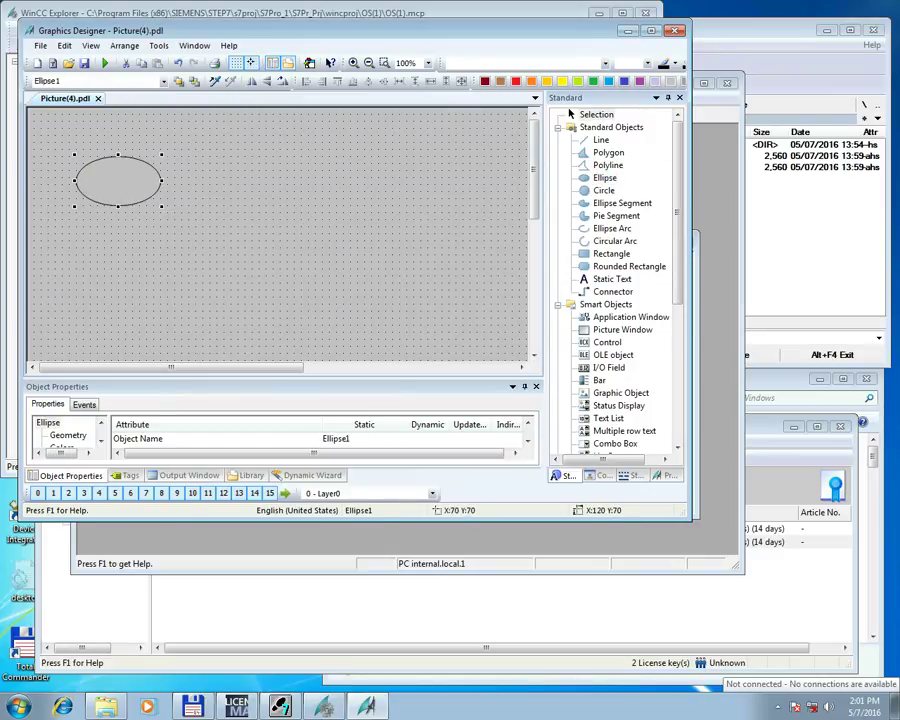
- Draw a circle about 90 by 90 to the right of the ellipse and enlarge the Object Properties area
left_click(603, 190)
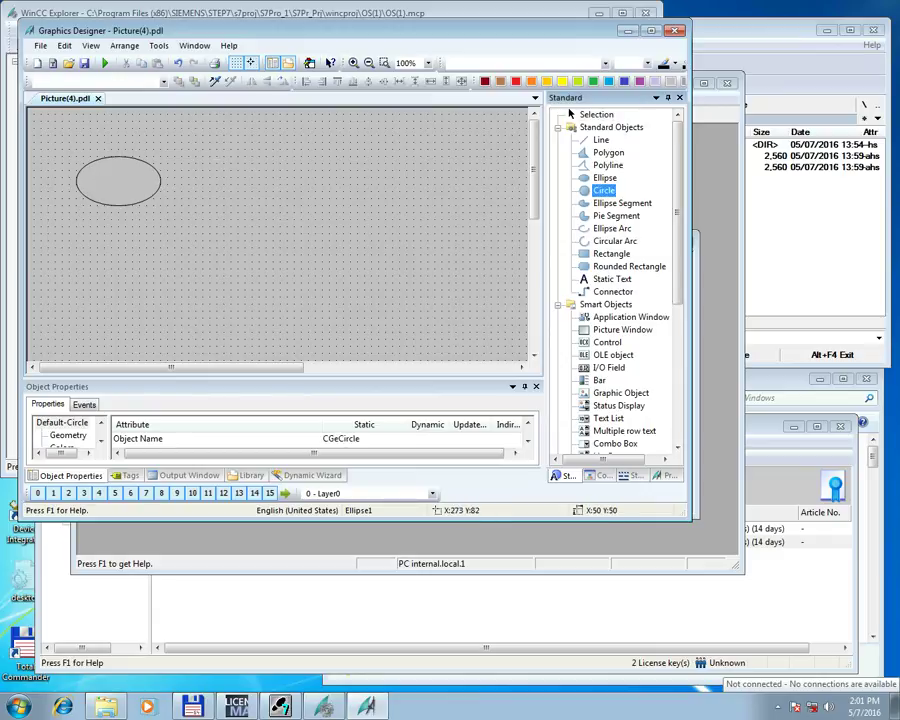
left_click_drag(215, 161, 281, 228)
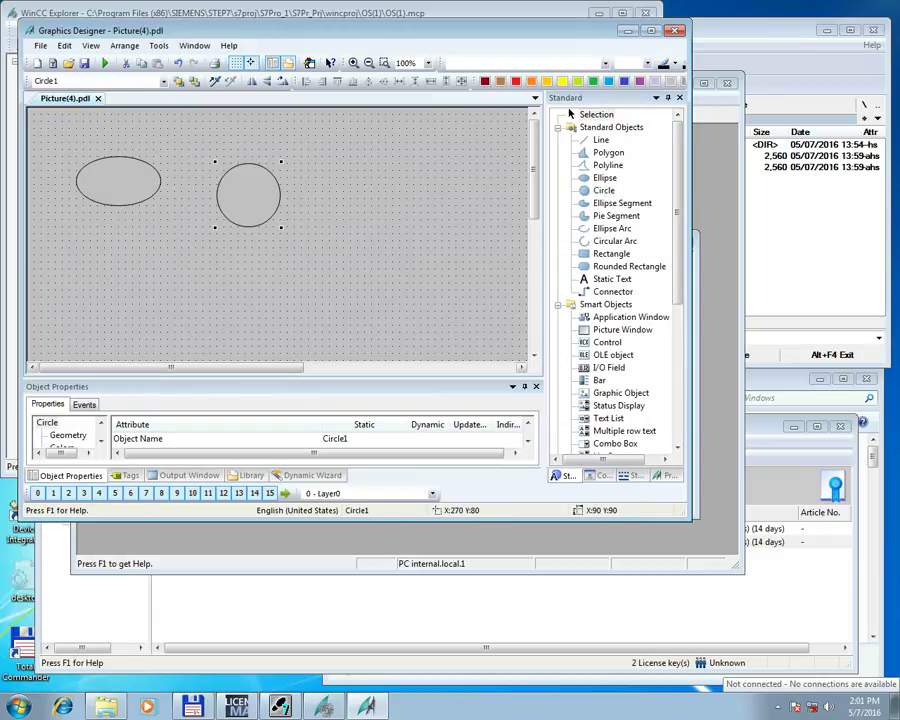
left_click_drag(262, 377, 262, 281)
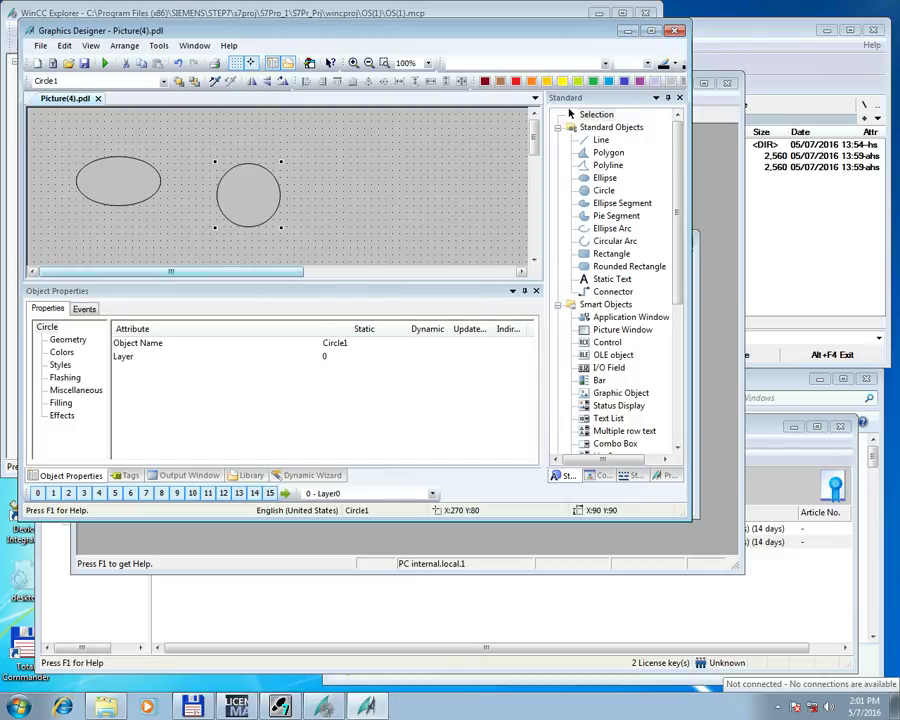
- Show the circle's color attributes and select its Fill Pattern Color
left_click(62, 352)
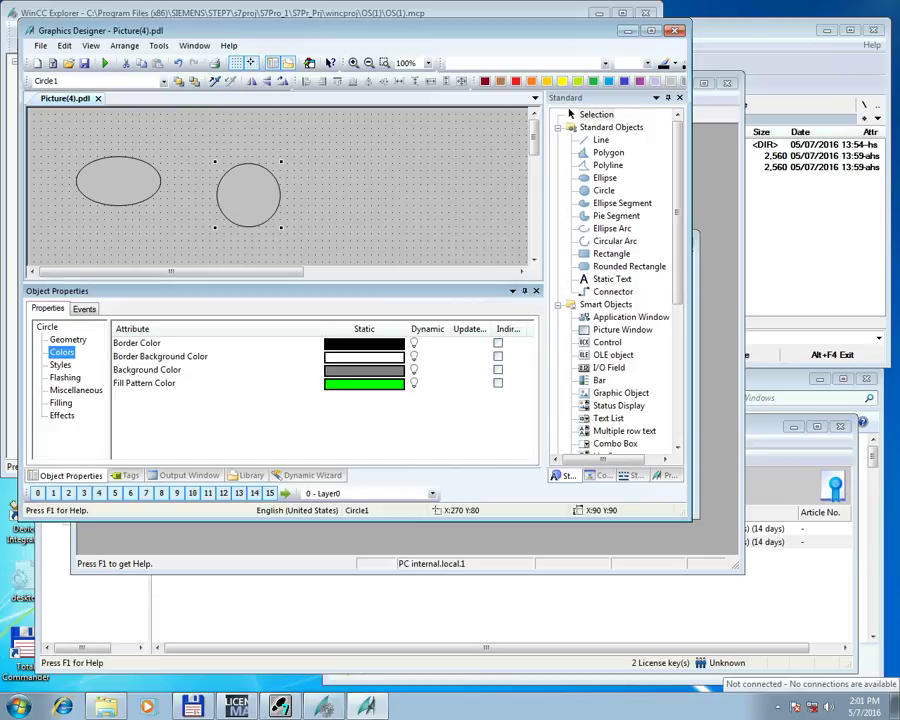
left_click(216, 383)
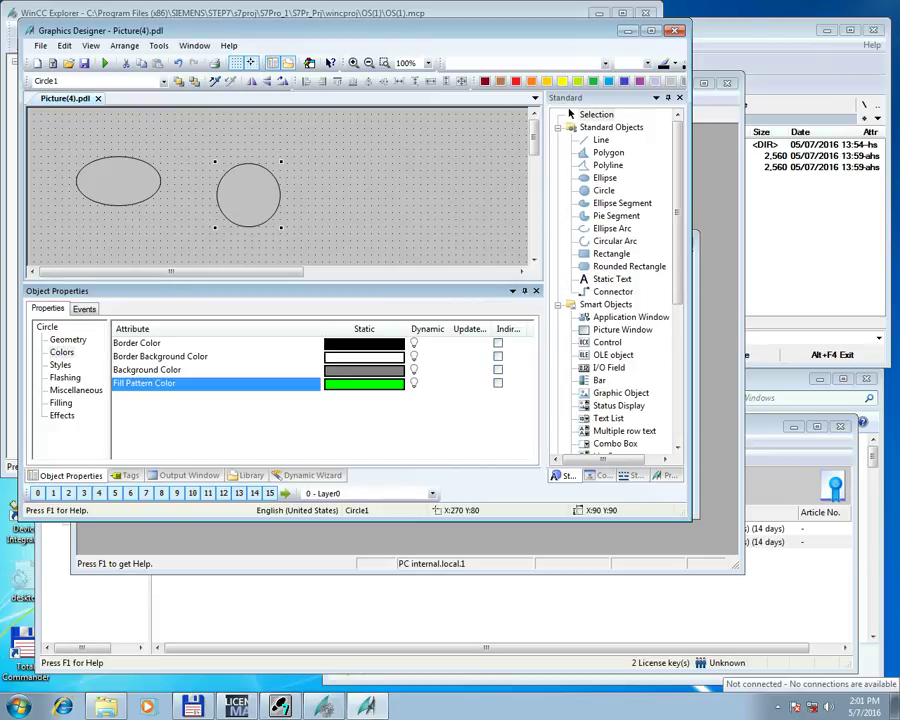
double_click(421, 383)
key("Escape")
- Try to activate runtime for the picture, saving it over the existing Picture(4).pdl
left_click(104, 62)
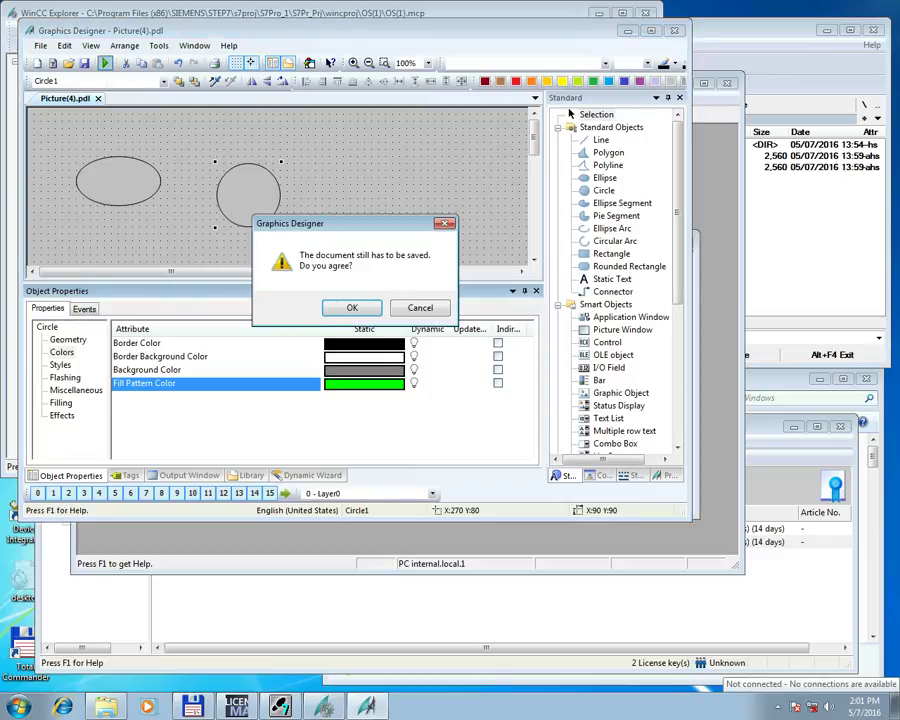
key("Return")
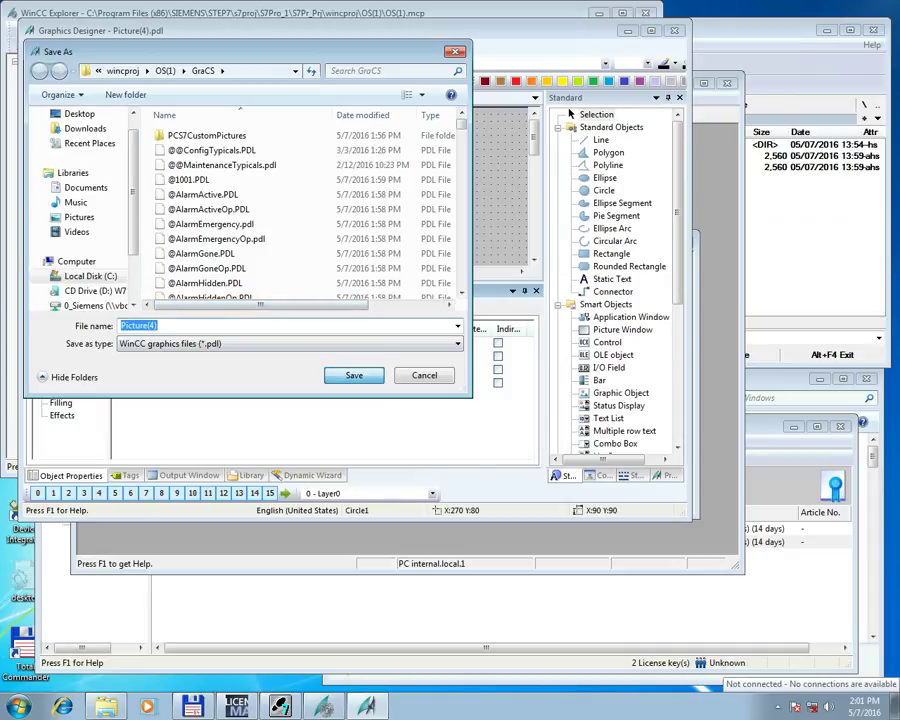
key("Return")
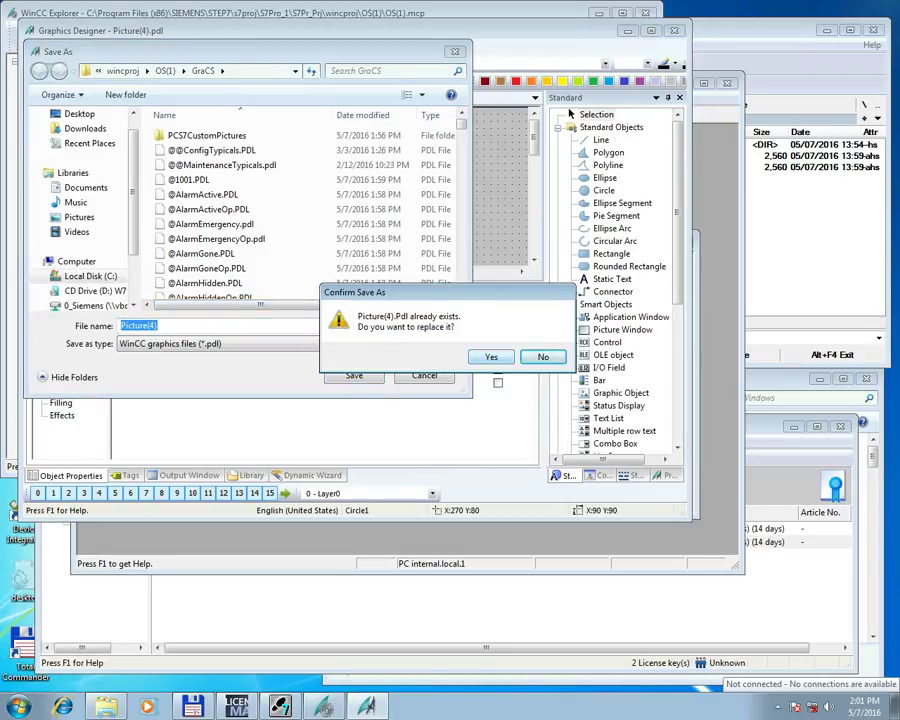
key("Return")
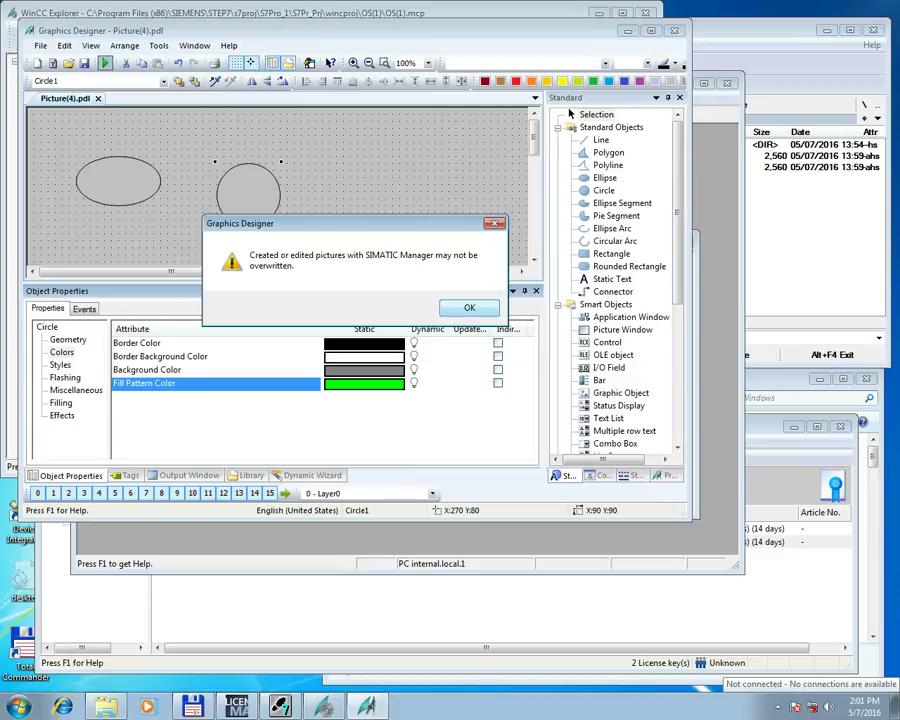
key("Return")
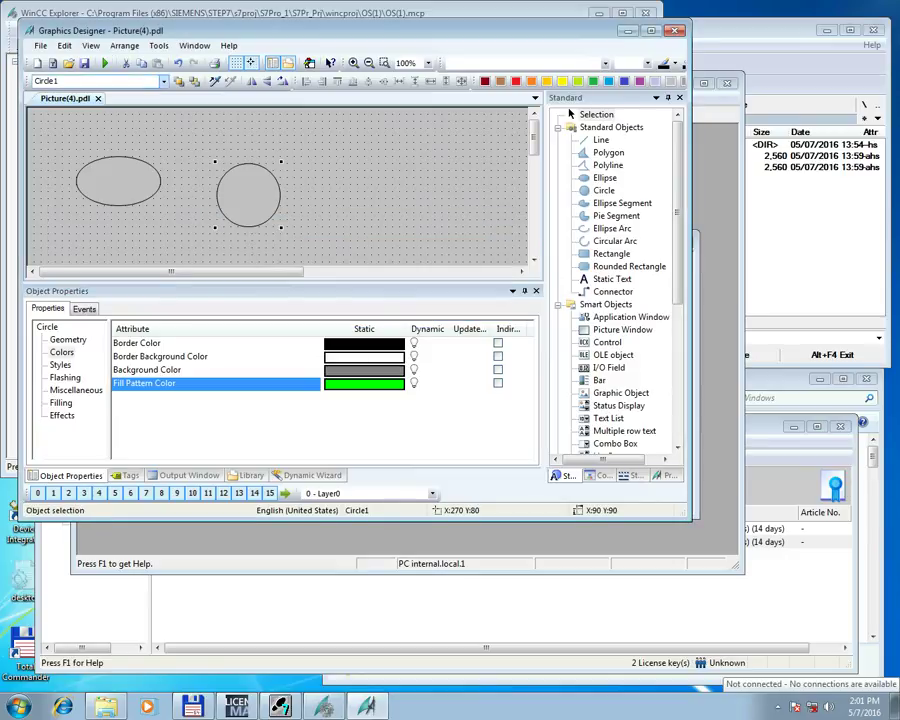
- Activate runtime for the picture, saving it under the new name Picture(4)f in the GraCS folder
left_click(104, 62)
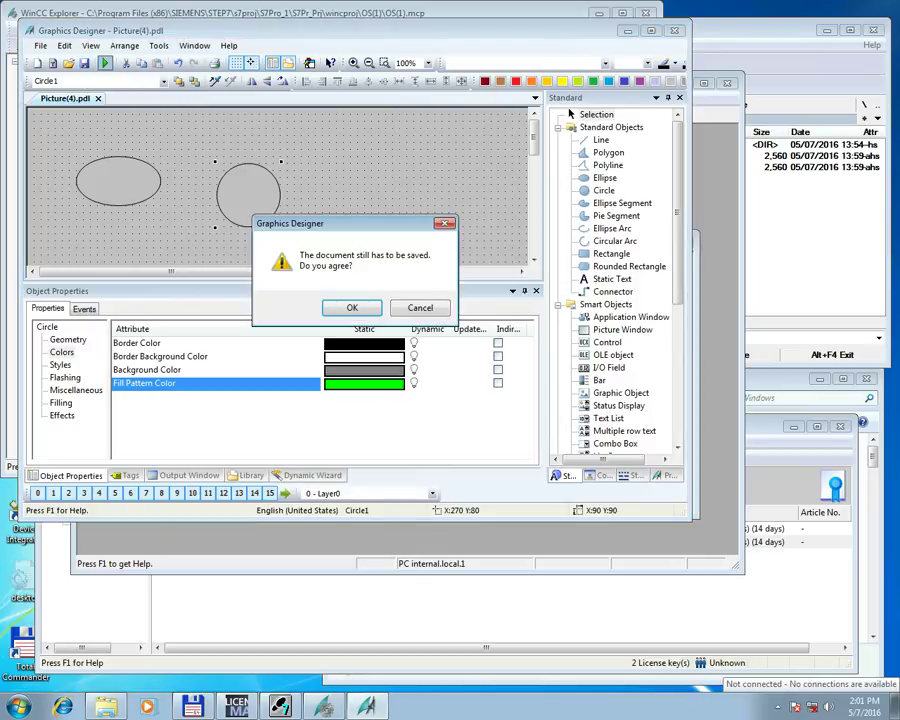
key("Return")
left_click(160, 326)
type("f")
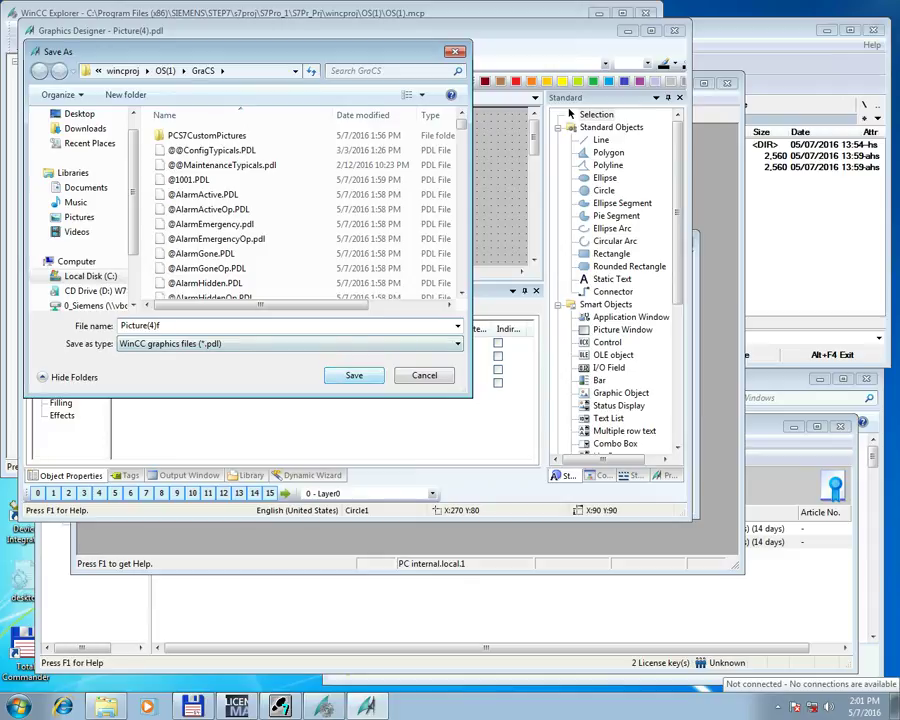
key("Return")
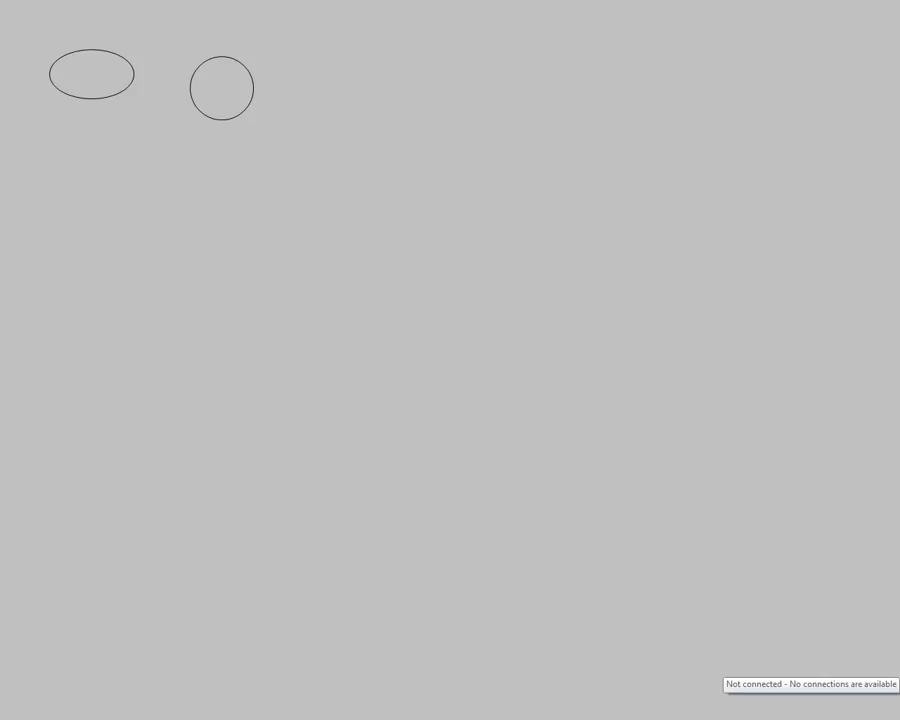
- Switch from the runtime picture to the Windows Firewall alert and allow GfxRTS network access
key("alt+Tab")
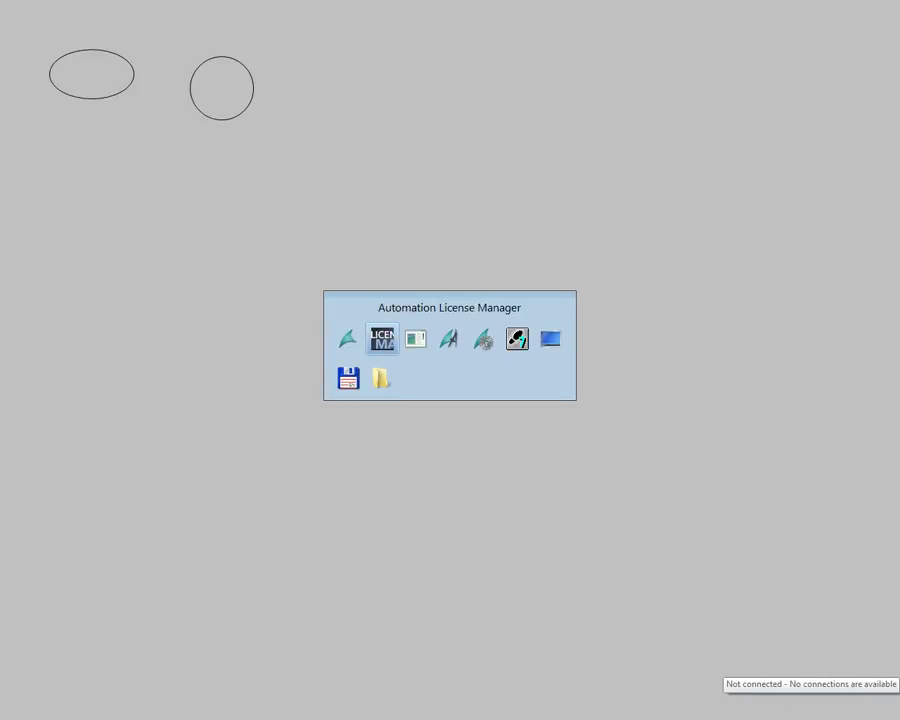
key("alt+Tab")
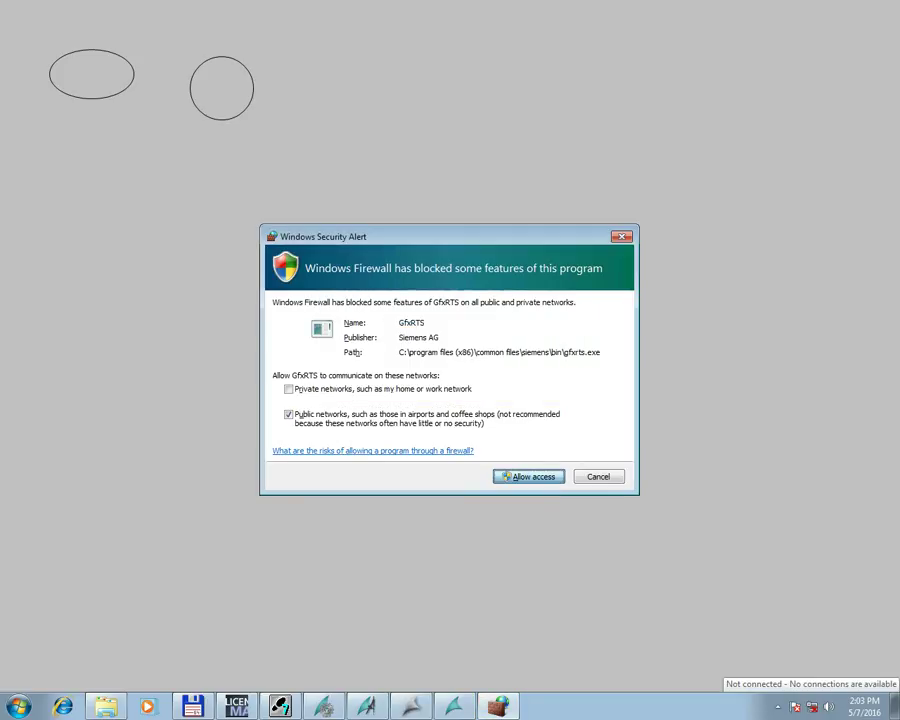
key("Return")
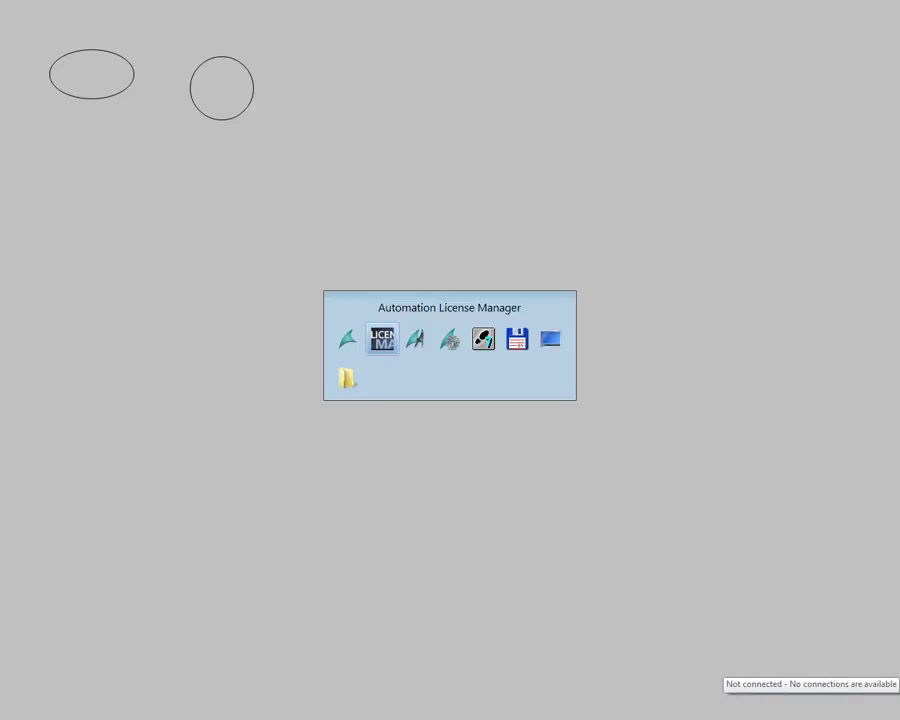
- Bring Automation License Manager and WinCC Explorer in front of the running picture
key("alt+Tab")
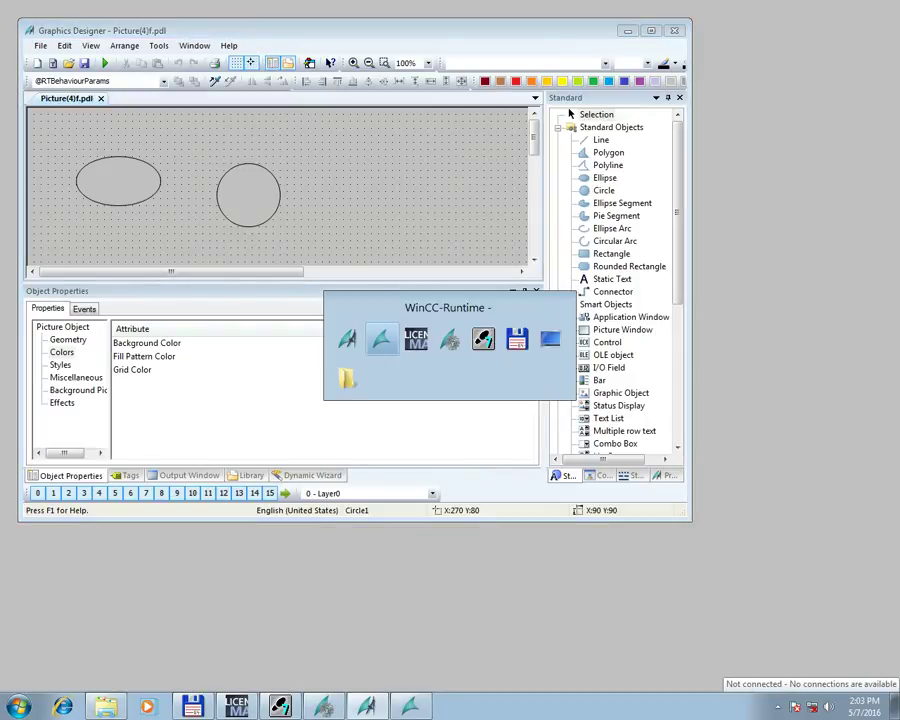
key("alt+Tab")
key("alt+Tab")
key("alt+Tab")
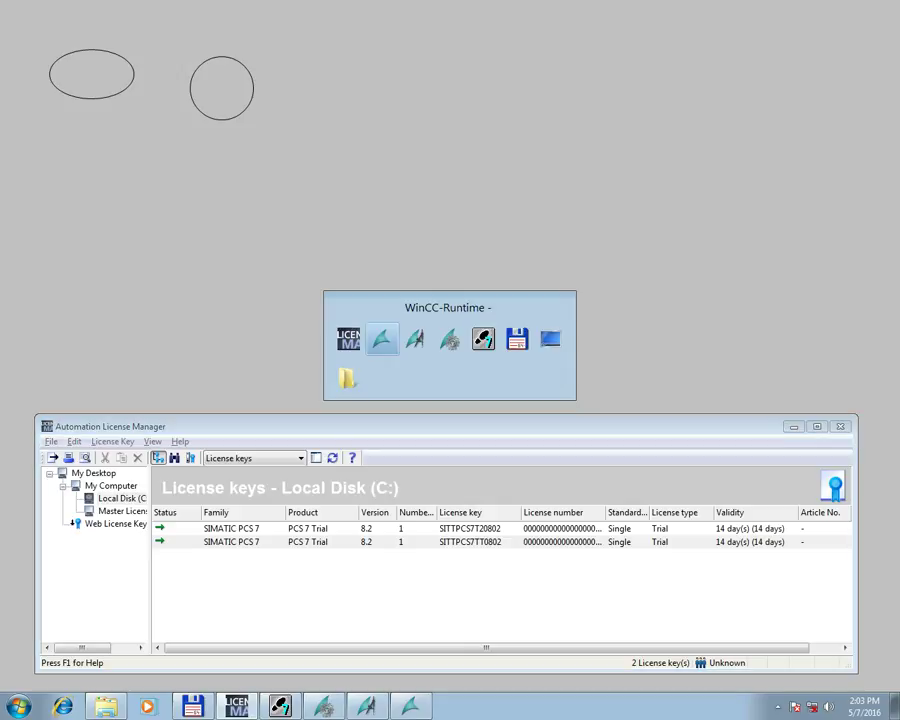
key("alt+Tab")
key("alt+Tab")
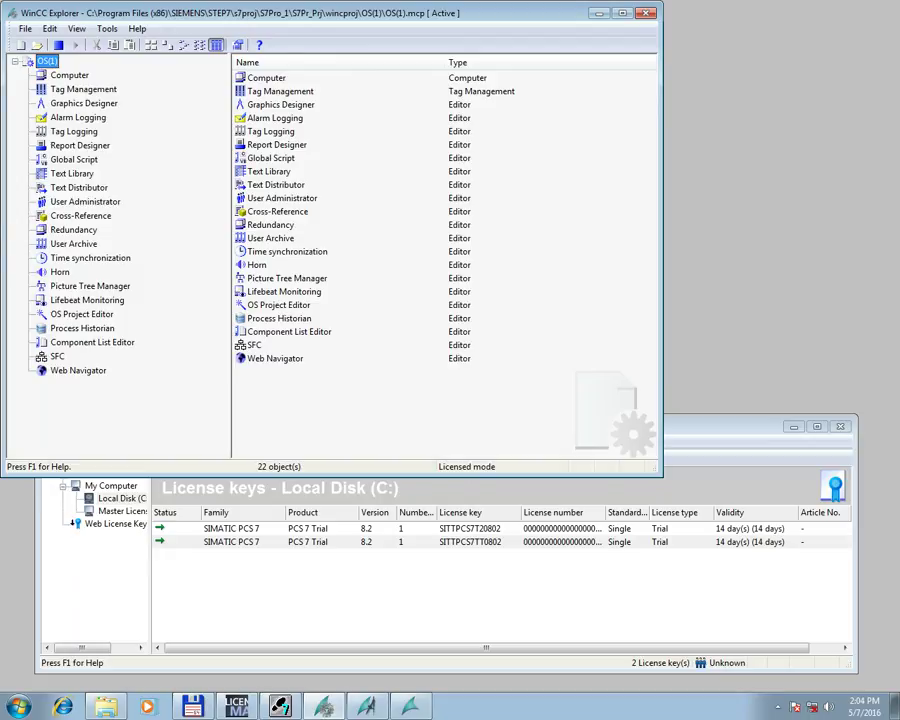
- Check the license information for Tag Management and Tag Logging in the OS(1) project
left_click(280, 91)
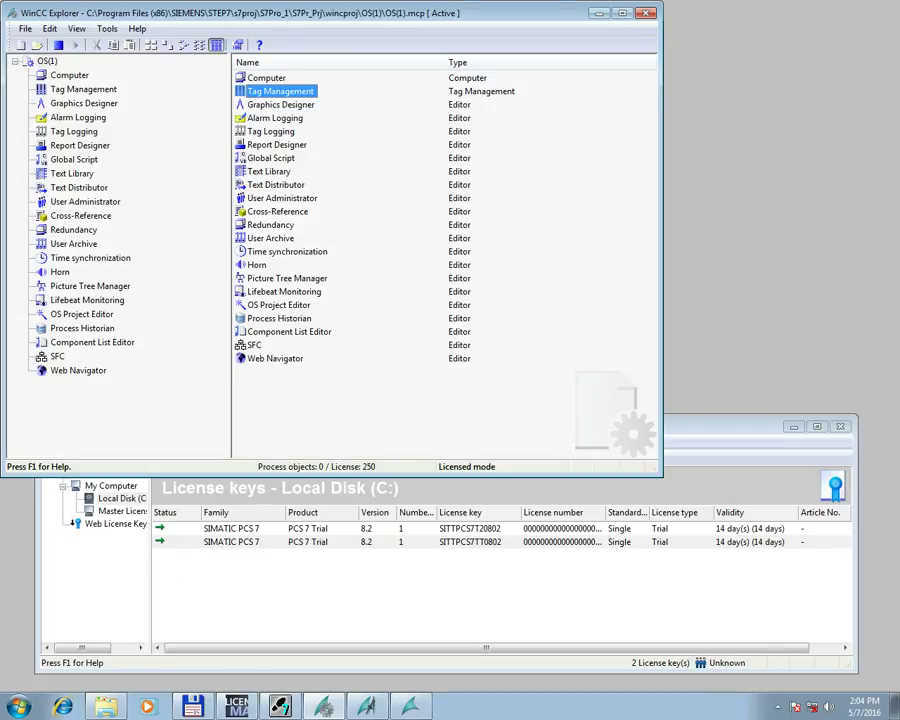
left_click(271, 132)
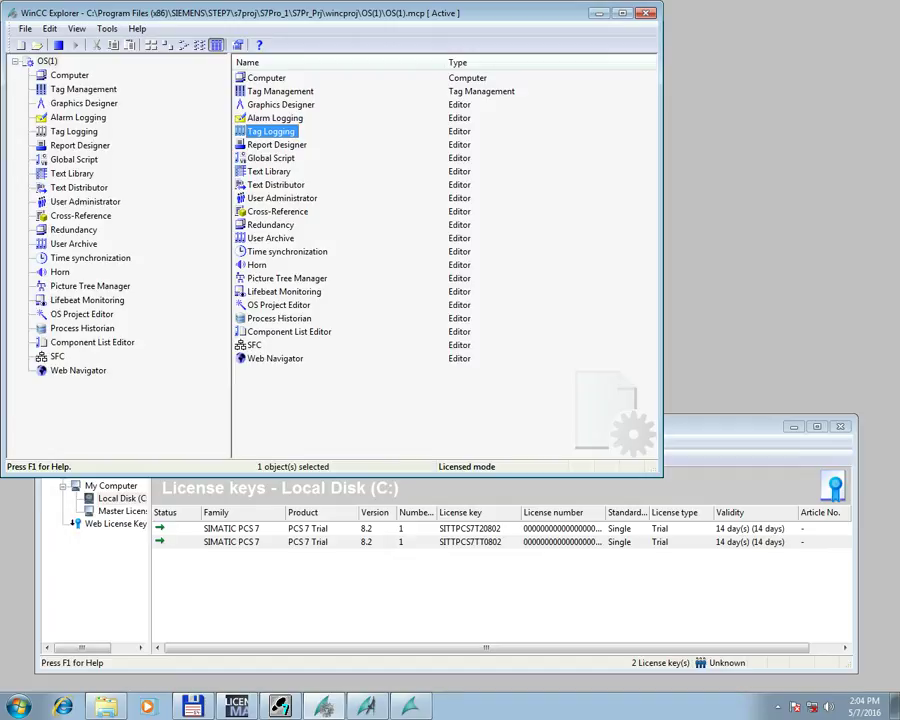
left_click(280, 91)
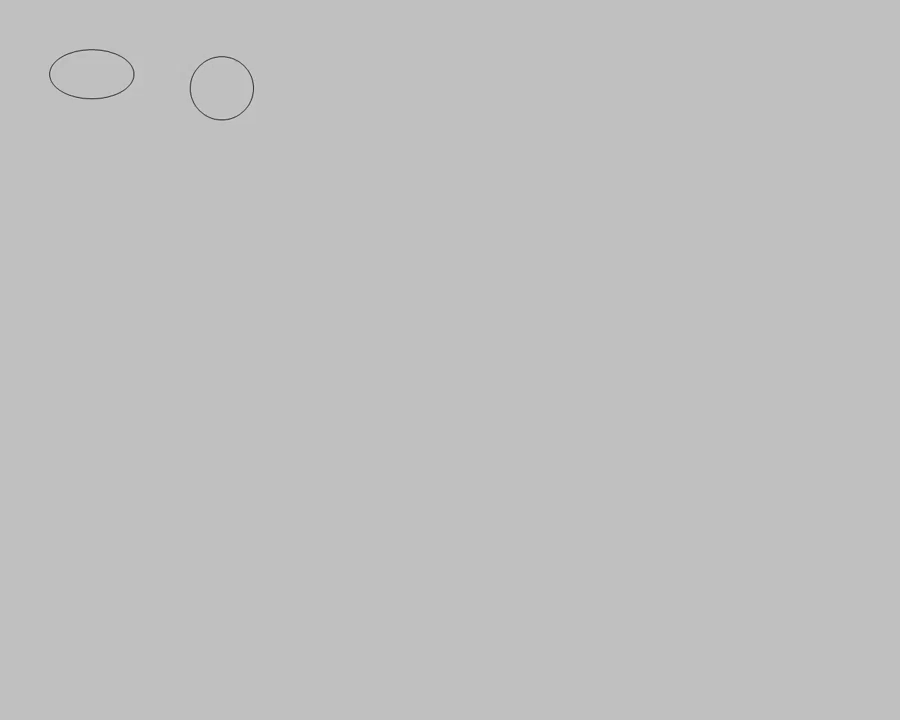
- Return to WinCC Explorer from the runtime picture and deactivate the OS(1) project
key("alt+Tab")
key("alt+Tab")
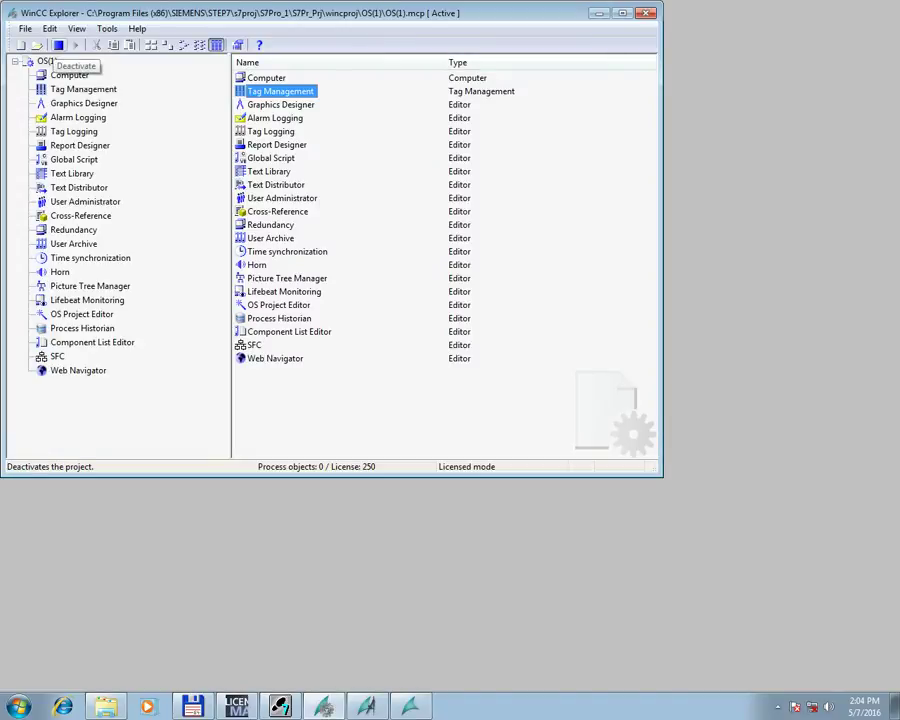
left_click(58, 45)
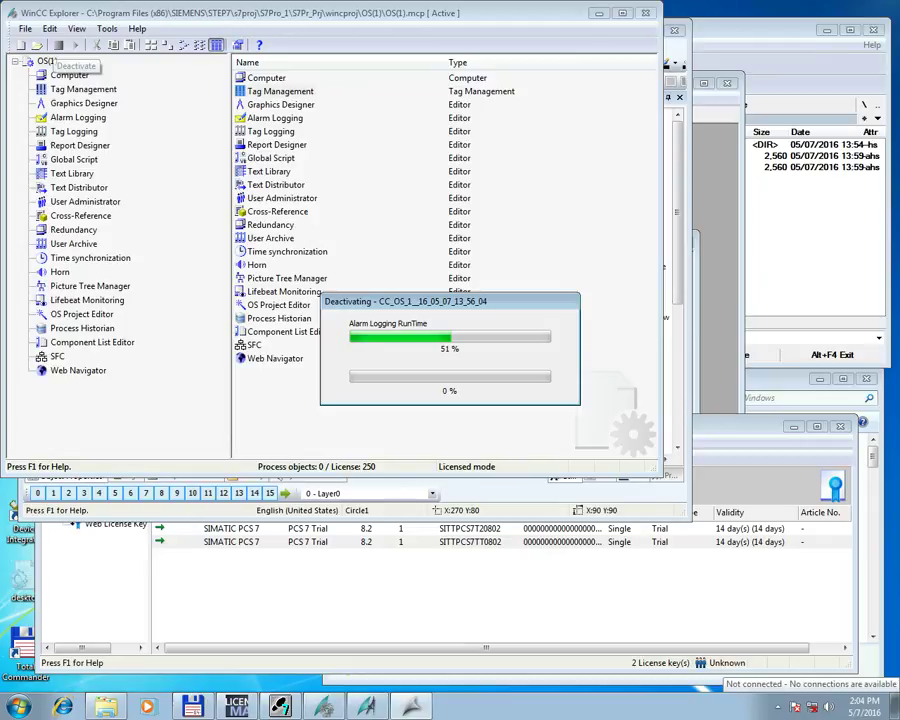
- Switch to Total Commander and open C:\Program Files (x86)\SIEMENS\WINCC\diagnose in place of the AX NF ZZ folder
key("alt+Tab")
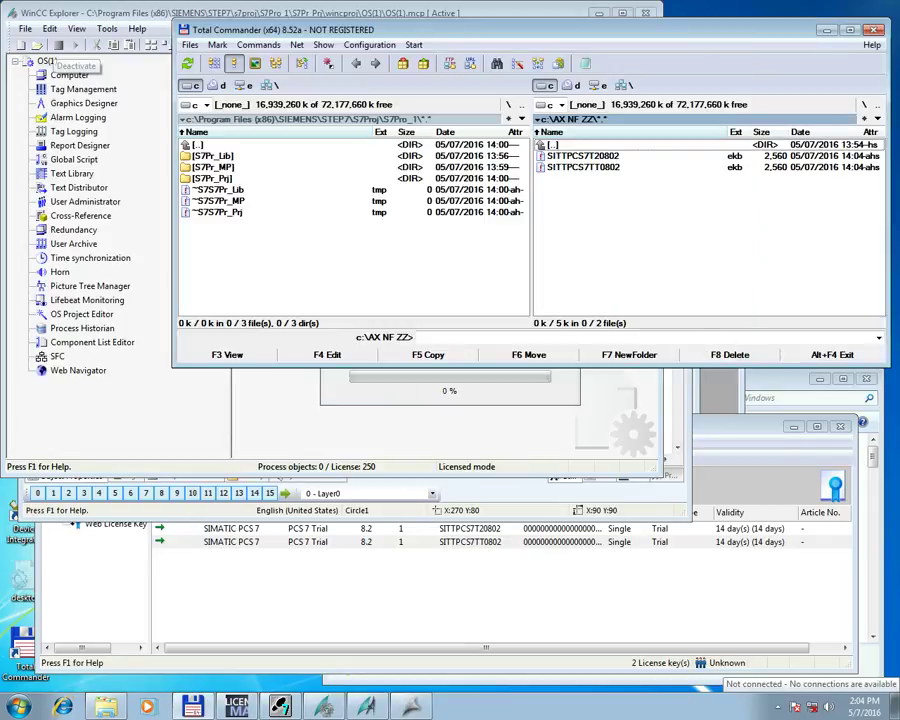
key("Return")
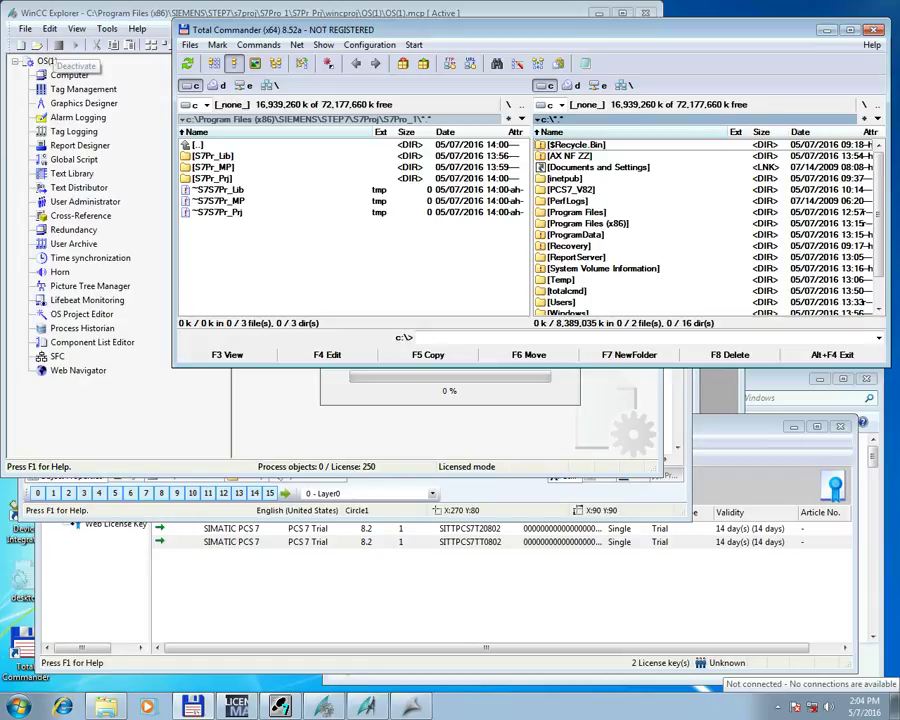
left_click(588, 224)
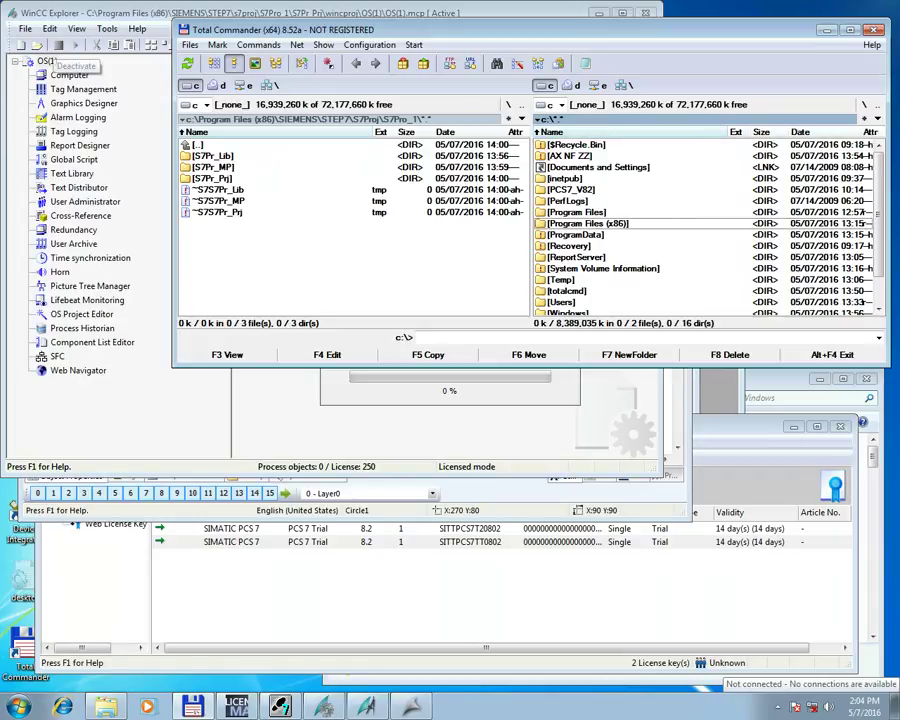
left_click(588, 224)
key("Escape")
double_click(760, 224)
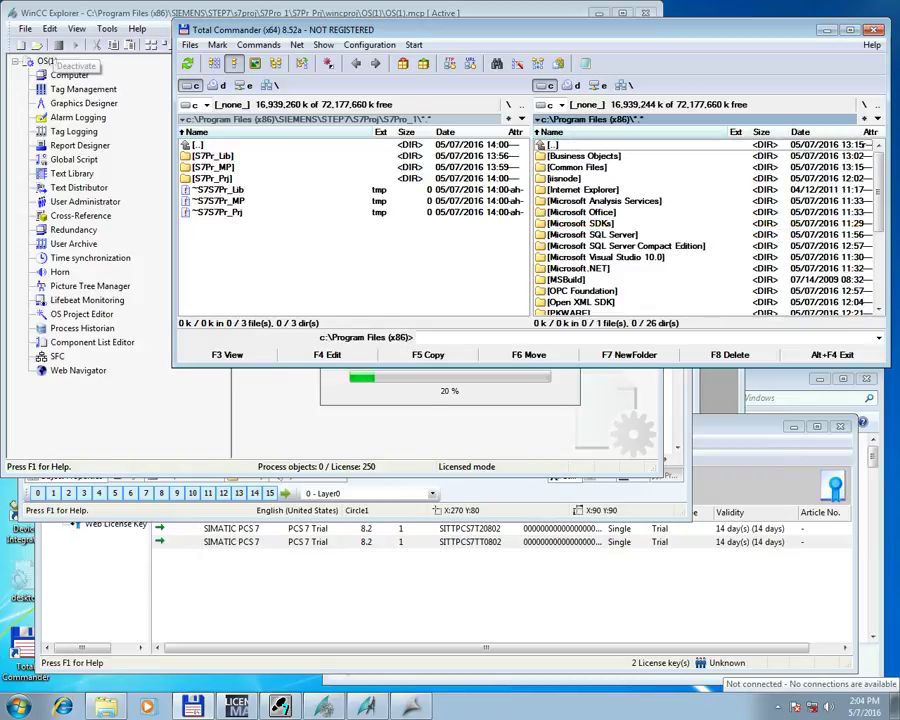
scroll(700, 230, "down", 4)
double_click(572, 190)
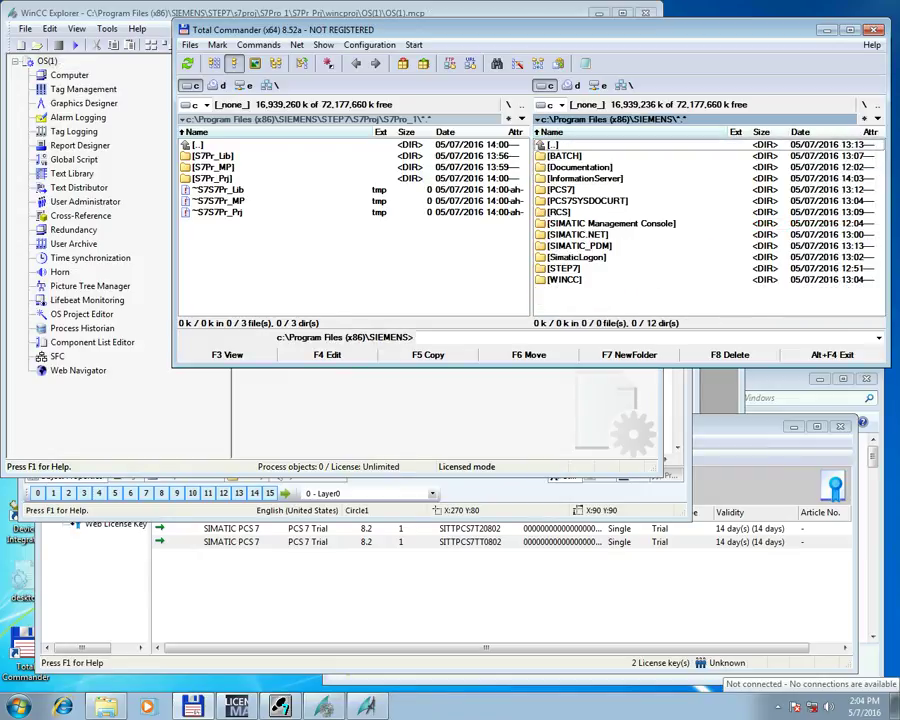
double_click(565, 280)
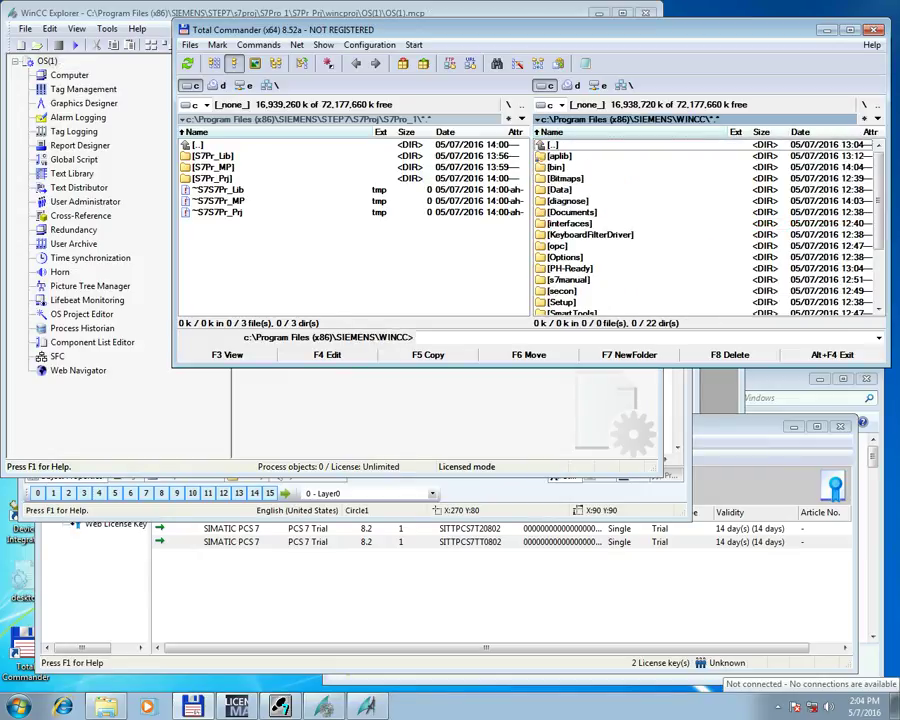
double_click(568, 201)
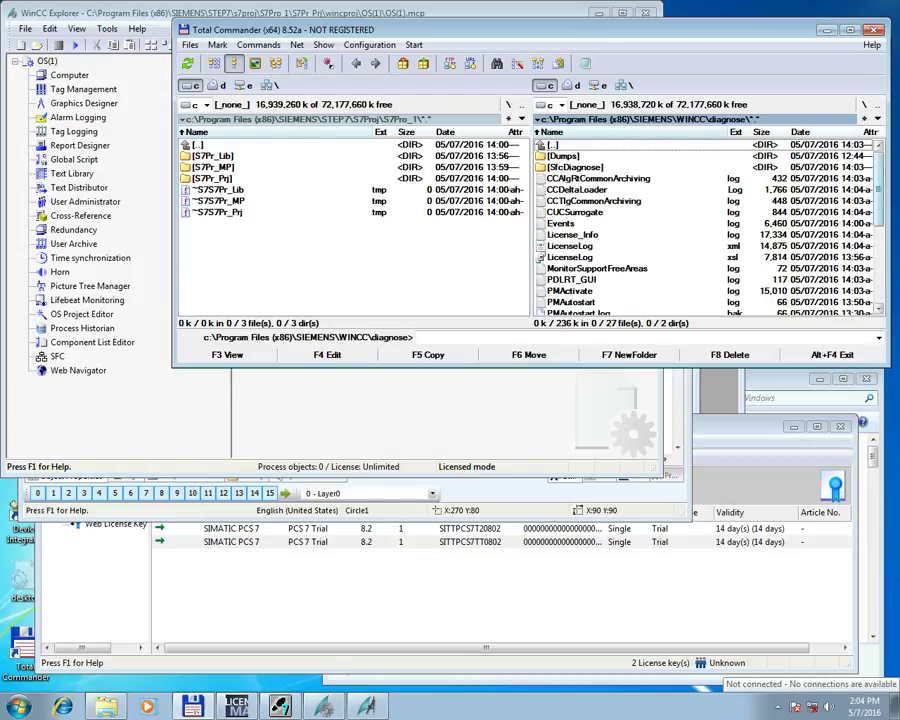
- Sort the files in the diagnose folder by extension and go to the end of the list
left_click_drag(878, 188, 878, 266)
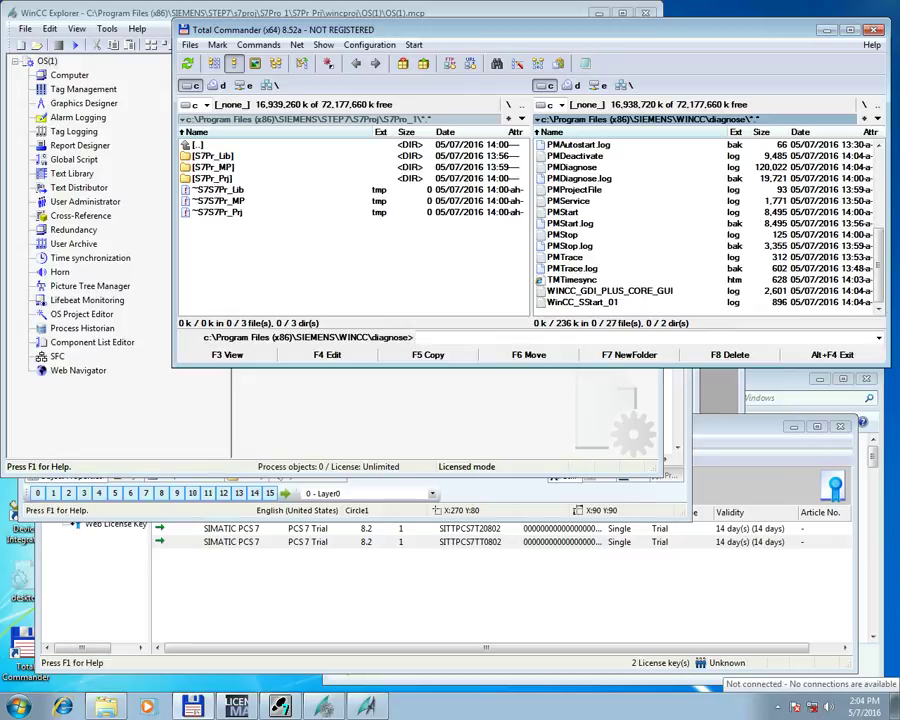
left_click(736, 132)
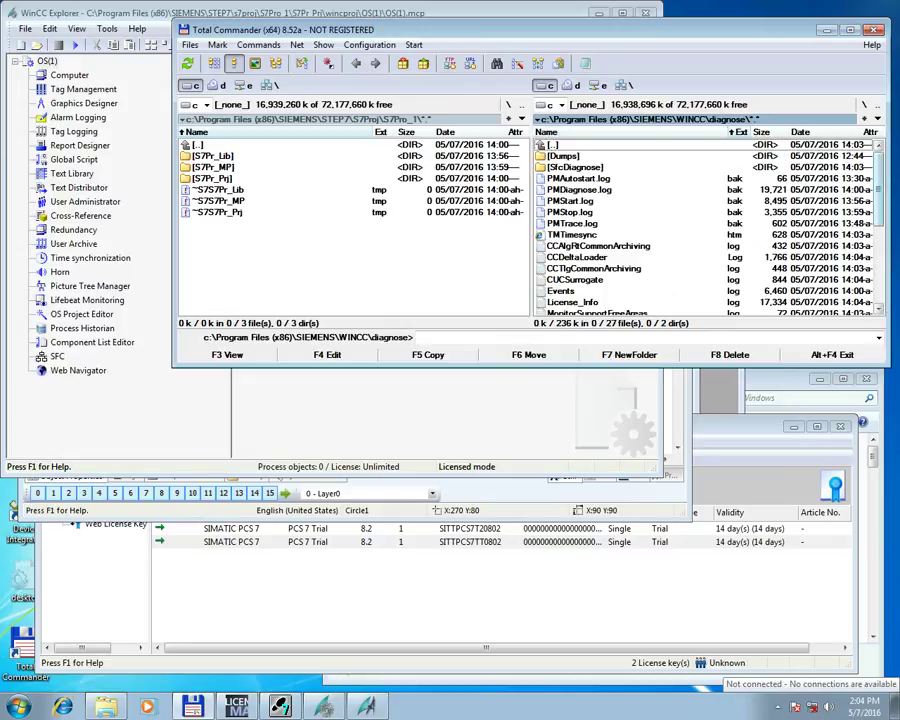
left_click_drag(878, 190, 878, 268)
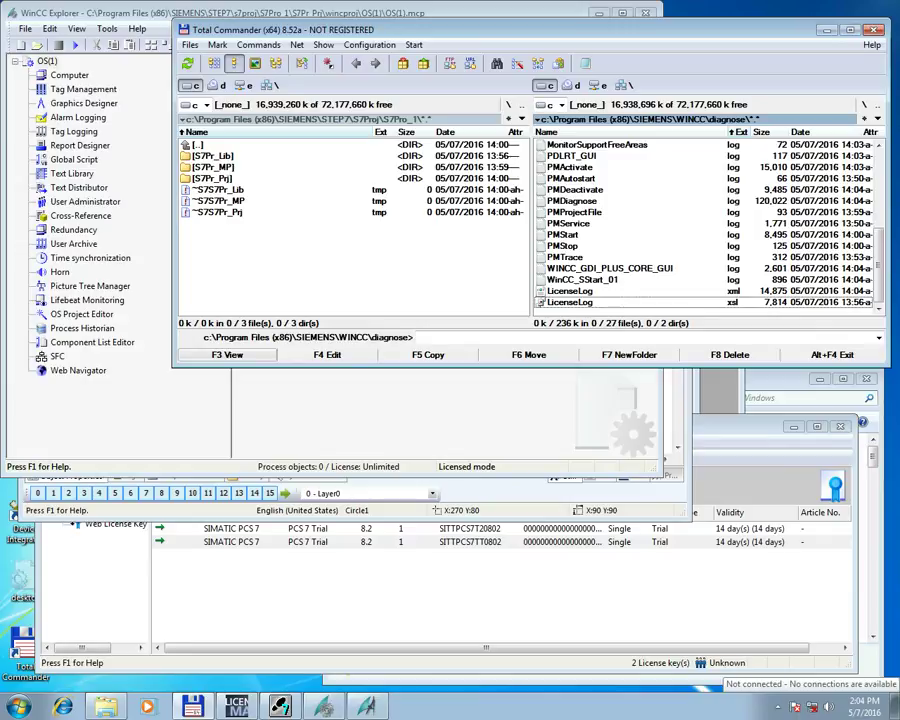
- View the contents of LicenseLog.xsl and LicenseLog.xml in Lister, closing each file after reading
key("F3")
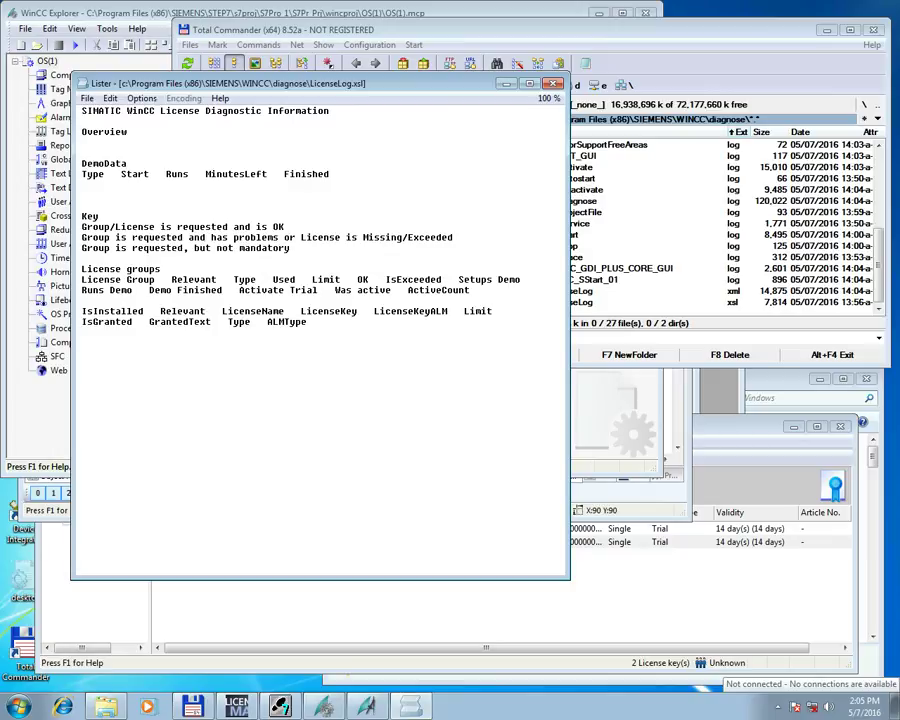
key("Escape")
key("Up")
key("F3")
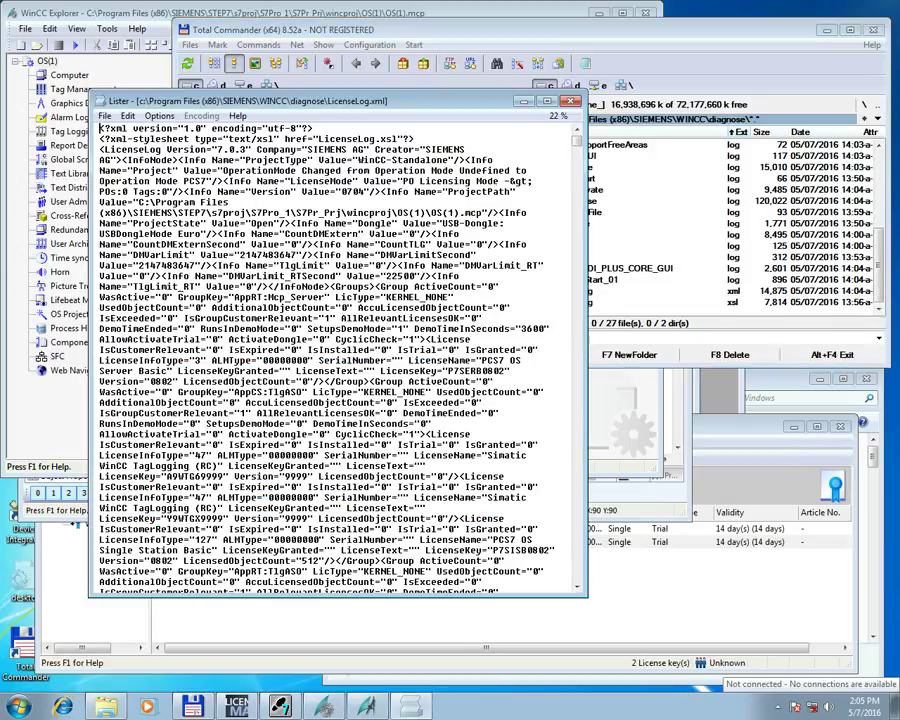
key("Escape")
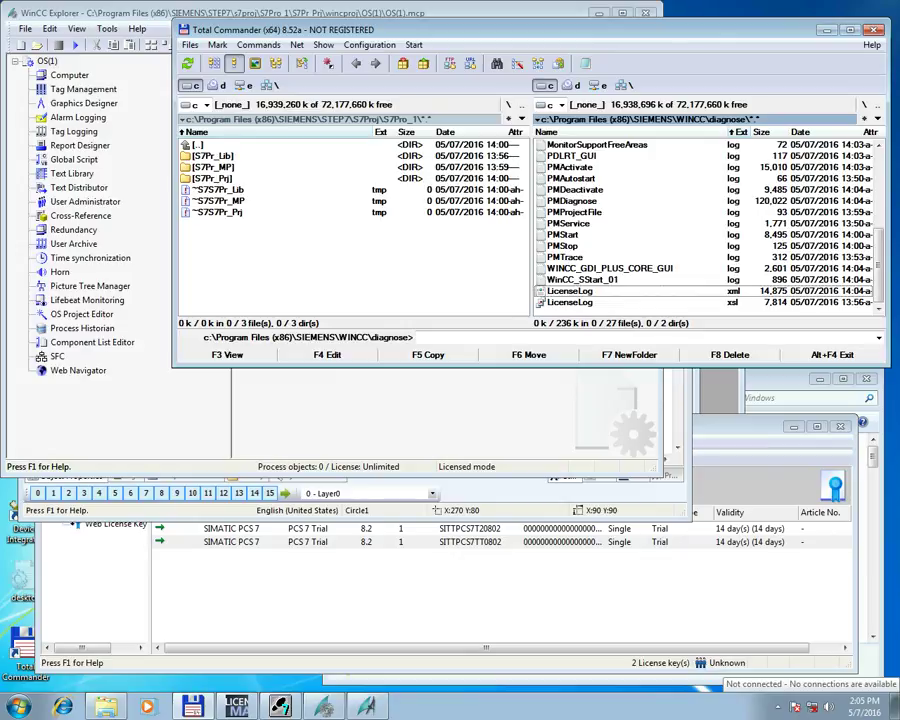
key("Down")
key("Insert")
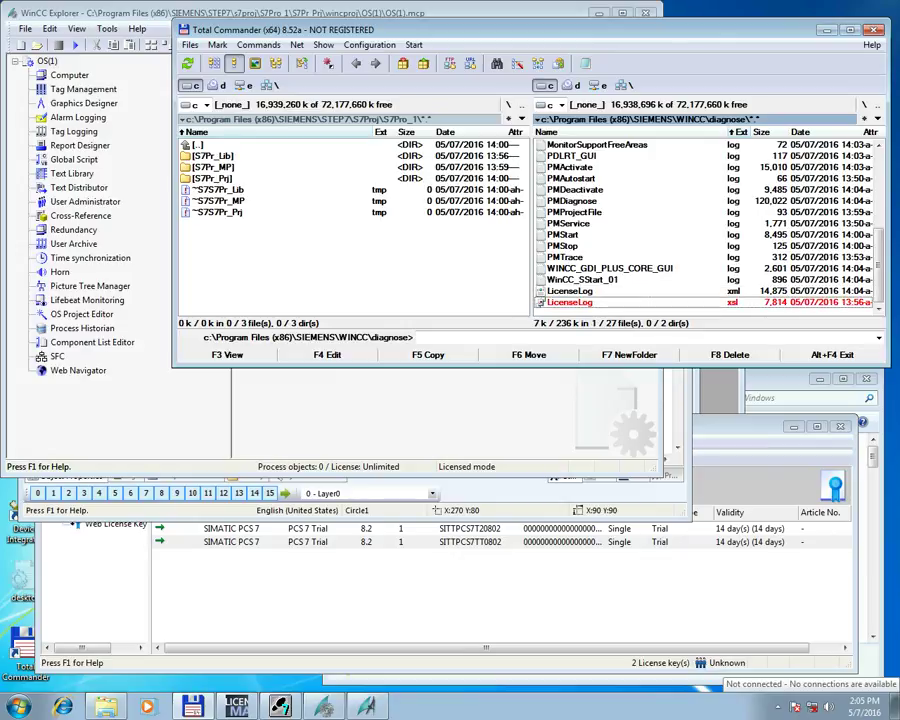
key("Insert")
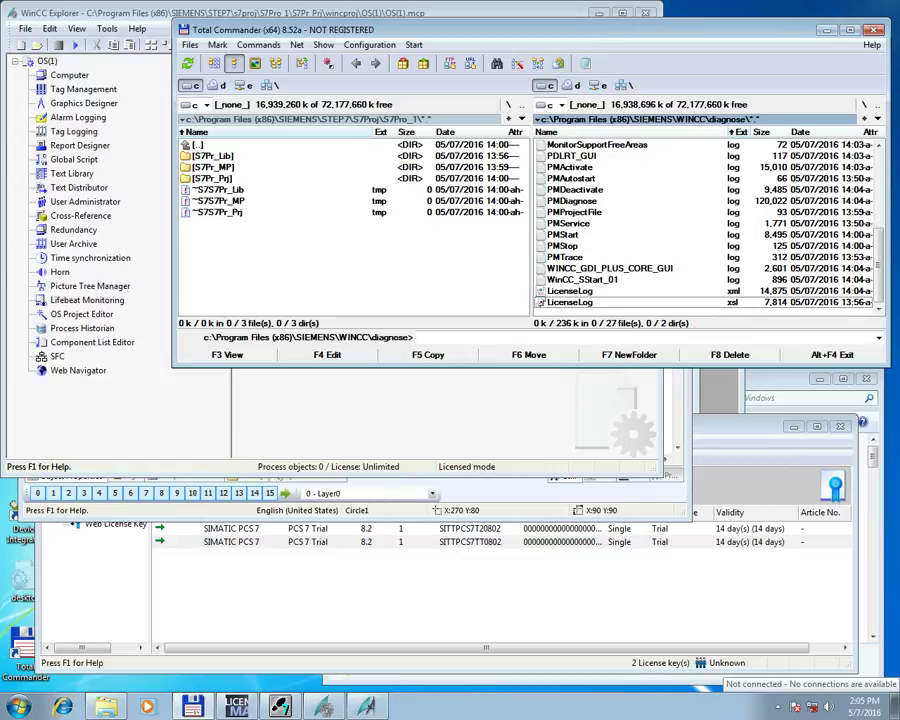
- Enlarge the Total Commander window to show more diagnose files, and read through LicenseLog.xml in Lister before closing it
scroll(710, 225, "up", 2)
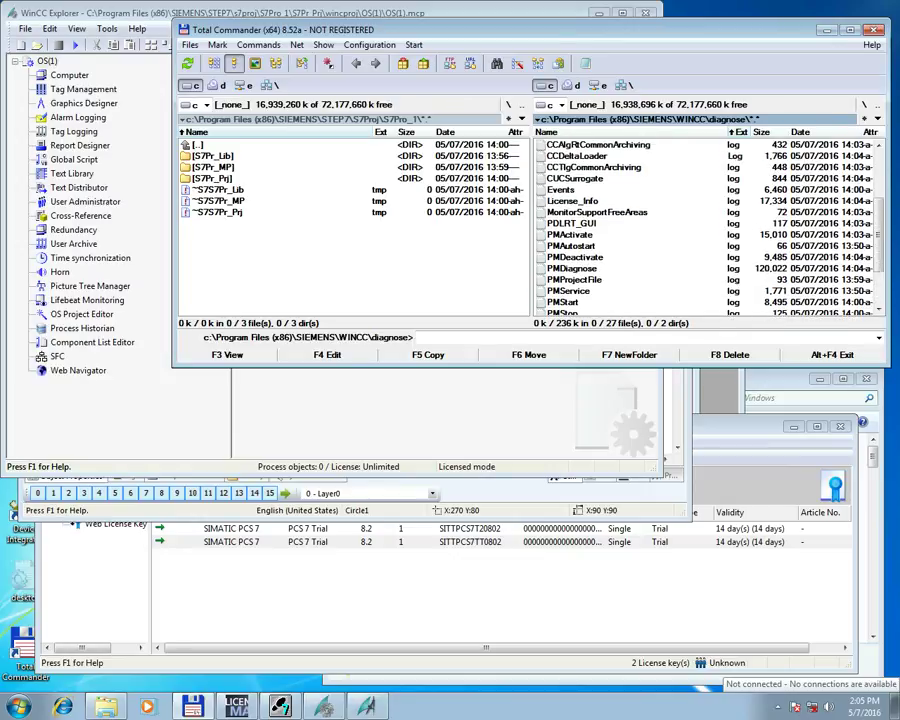
scroll(707, 228, "up", 1)
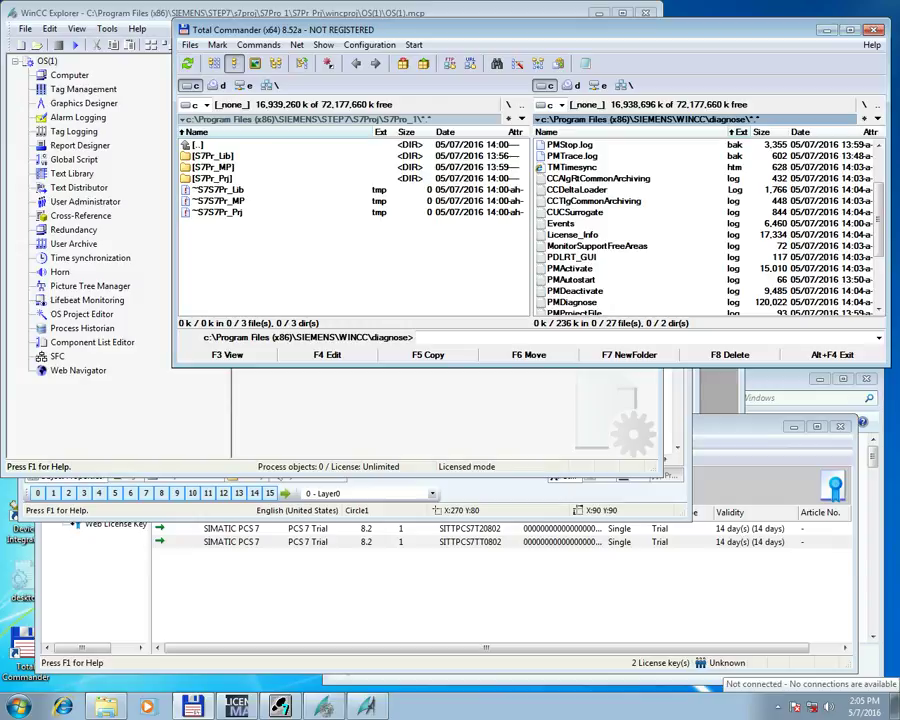
left_click_drag(650, 366, 650, 514)
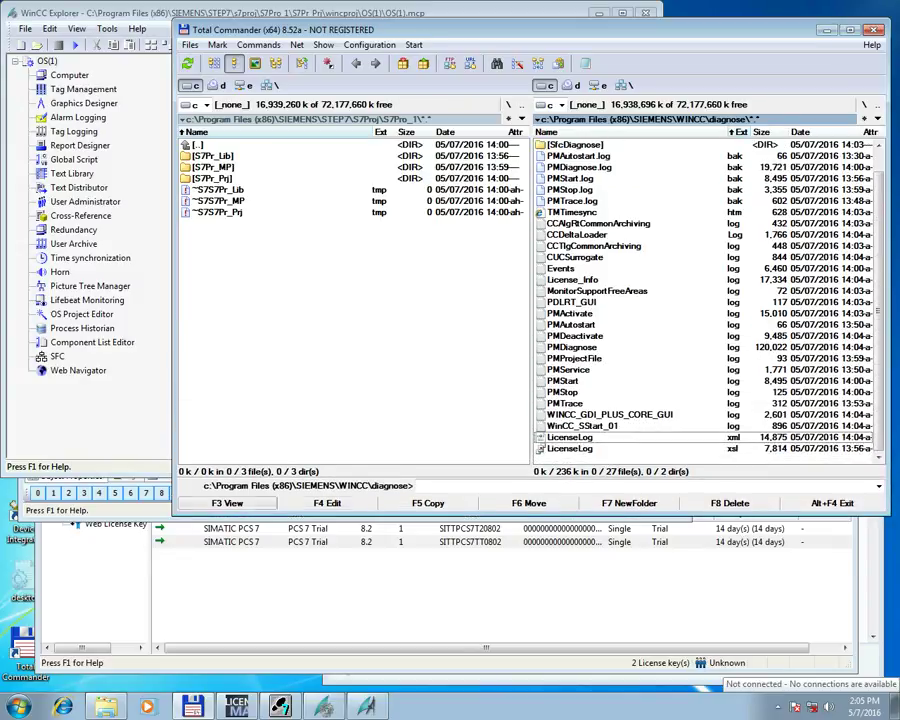
key("F3")
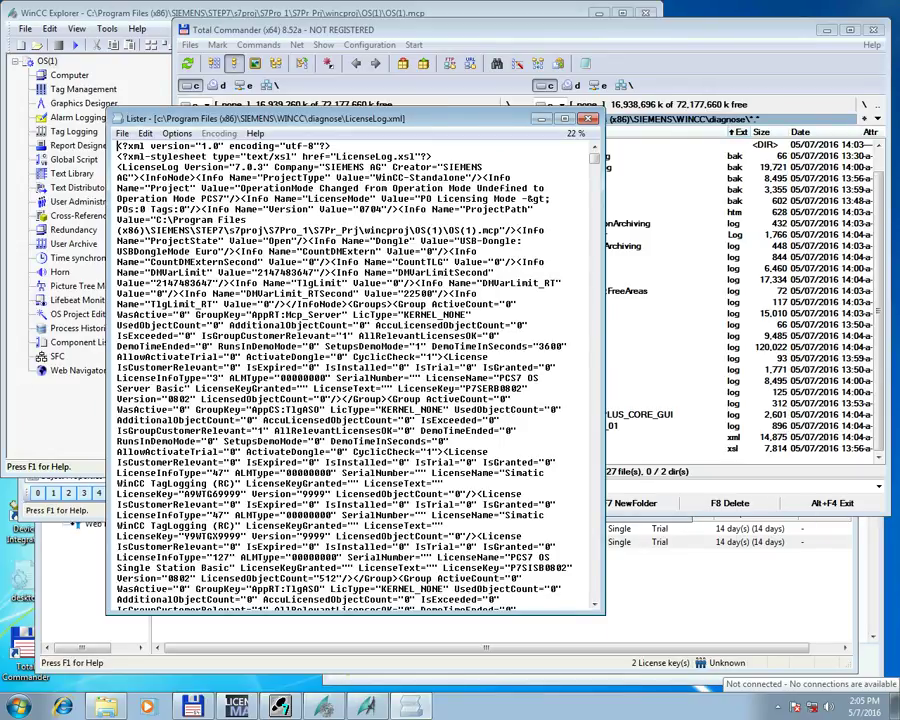
scroll(355, 375, "down", 15)
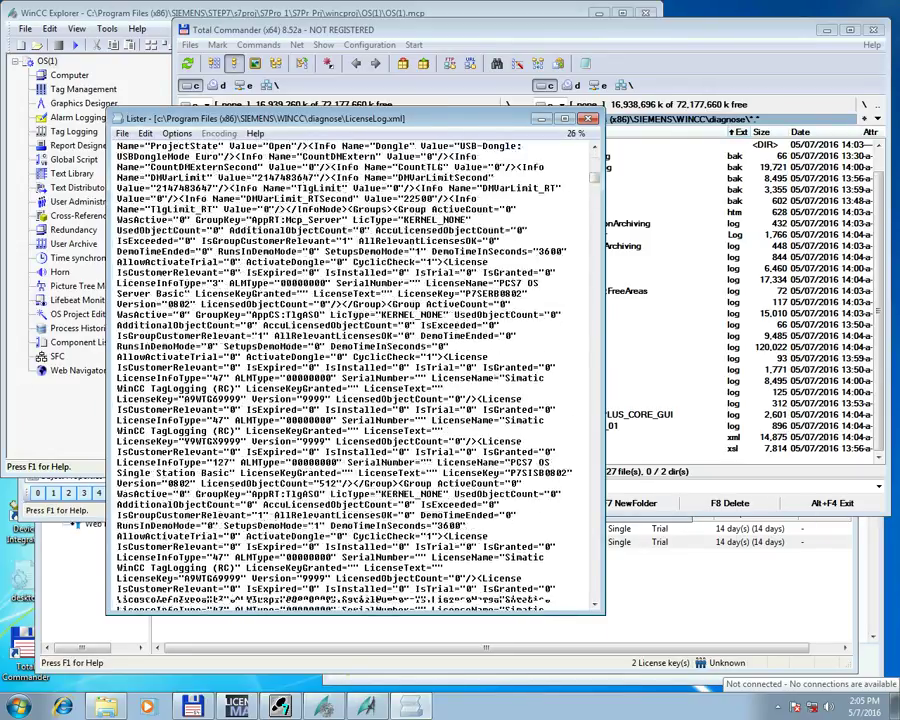
scroll(355, 375, "down", 14)
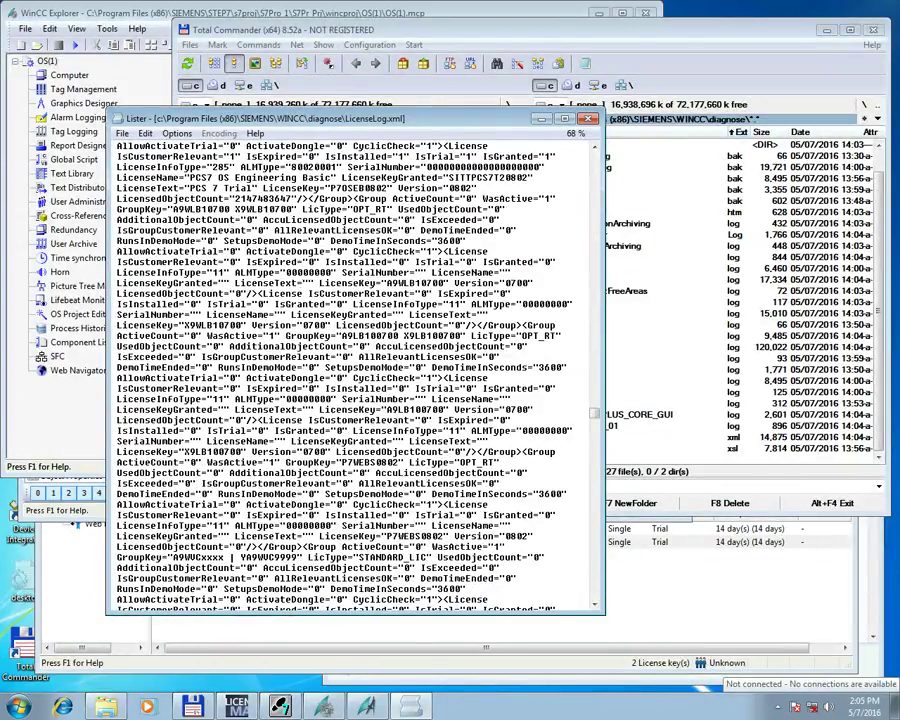
key("Escape")
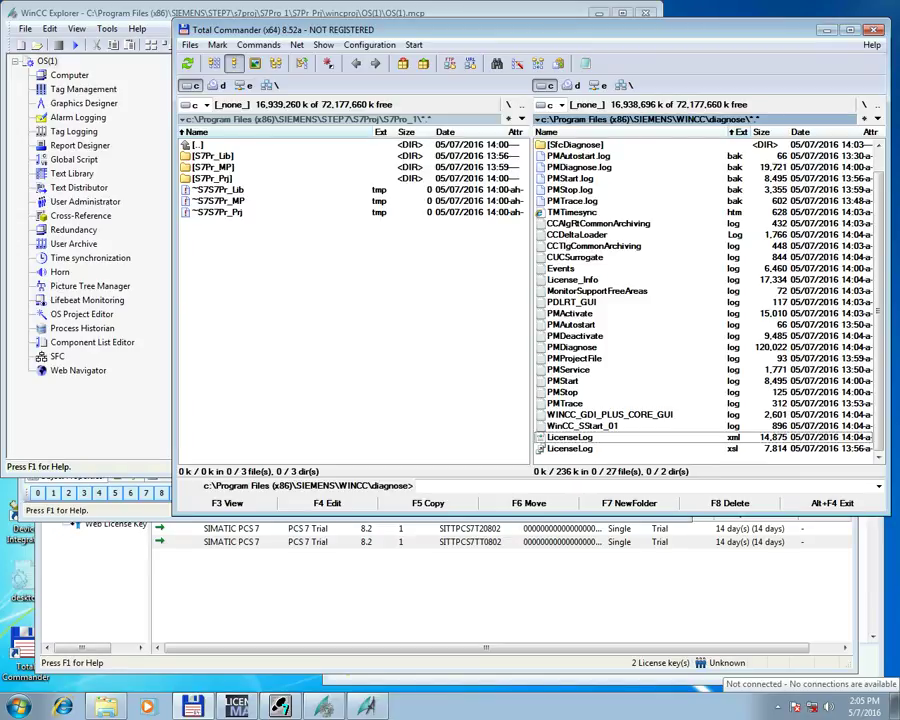
- Open LicenseLog.xml in Internet Explorer, dismiss the browser setup, and enlarge the window showing the license report
key("Return")
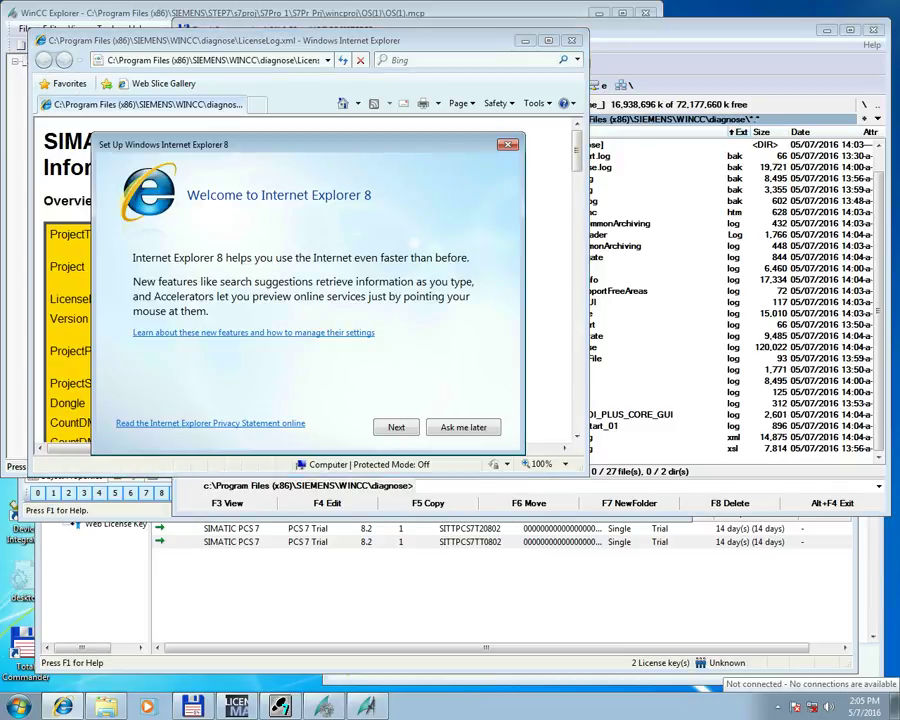
left_click(508, 145)
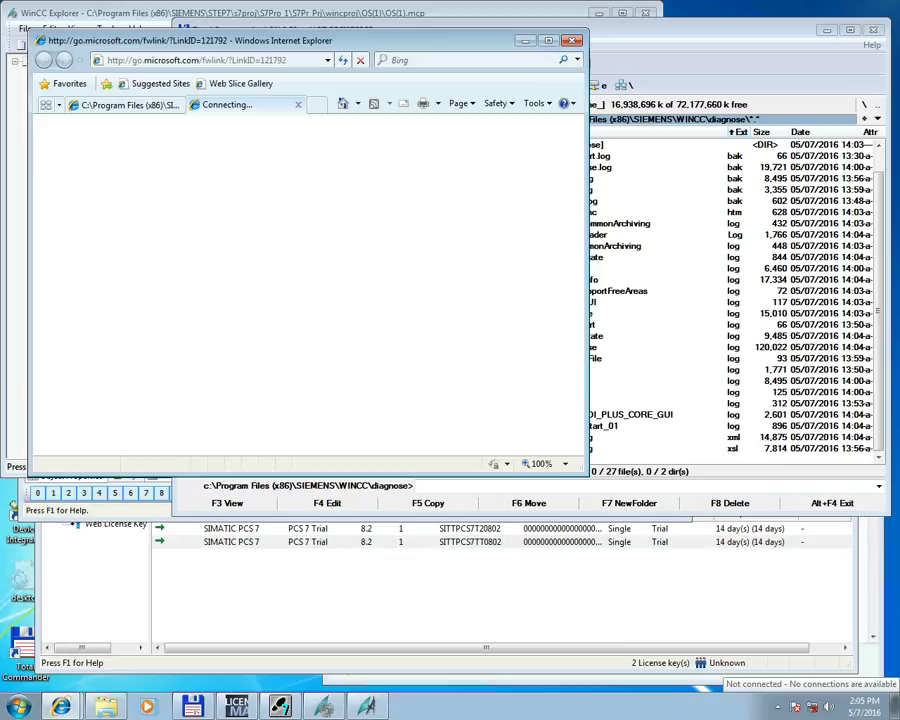
left_click(128, 105)
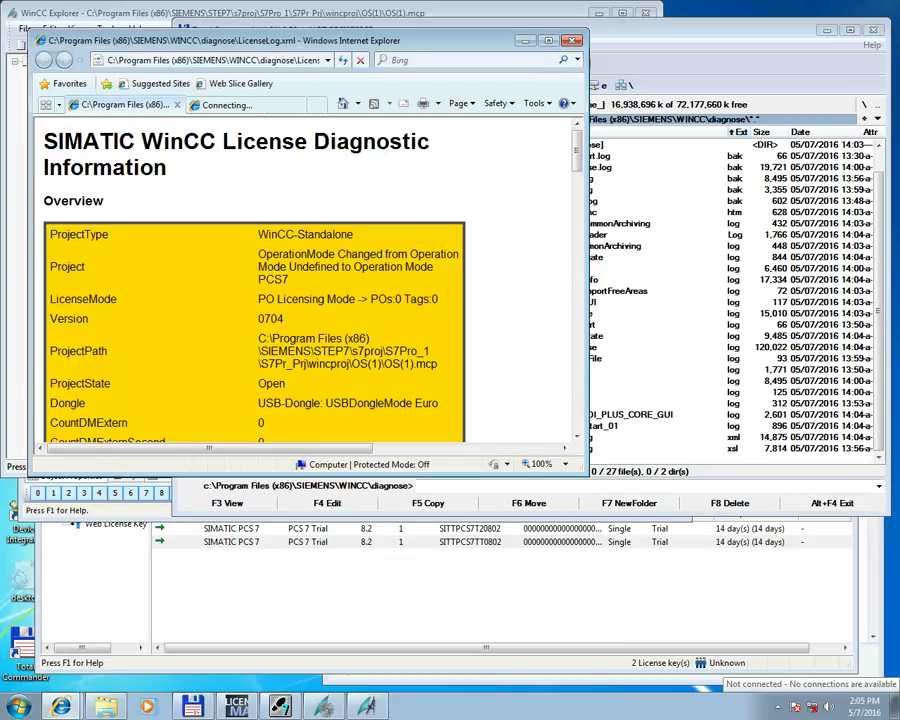
left_click_drag(587, 474, 807, 638)
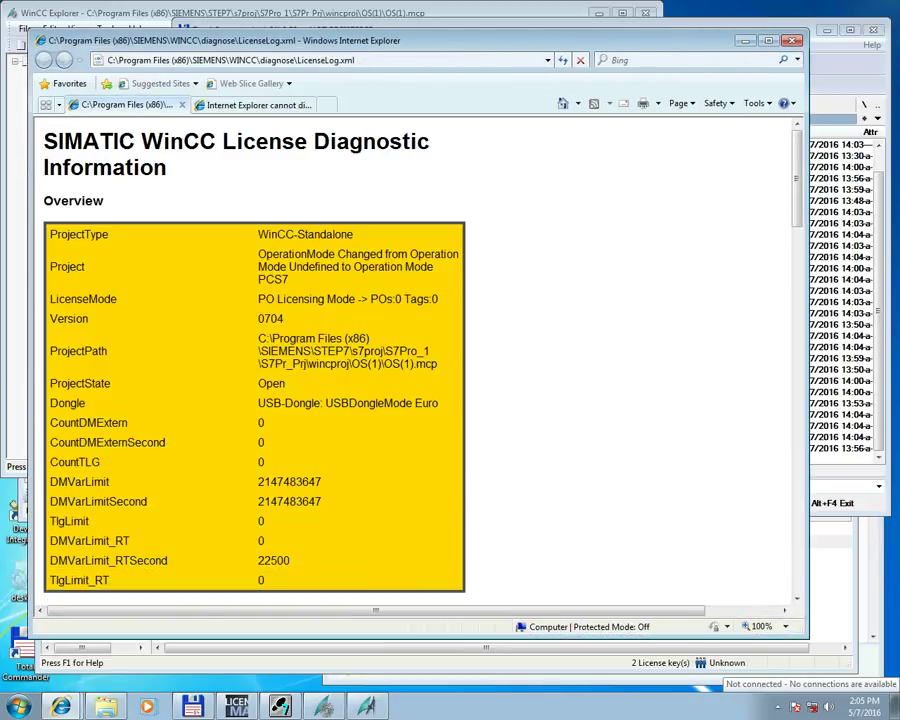
- Examine the report's colour key and license groups down to AppCS:Mcp and AppEd:Mcp, widening the browser window for more columns
scroll(415, 360, "down", 3)
scroll(415, 360, "down", 2)
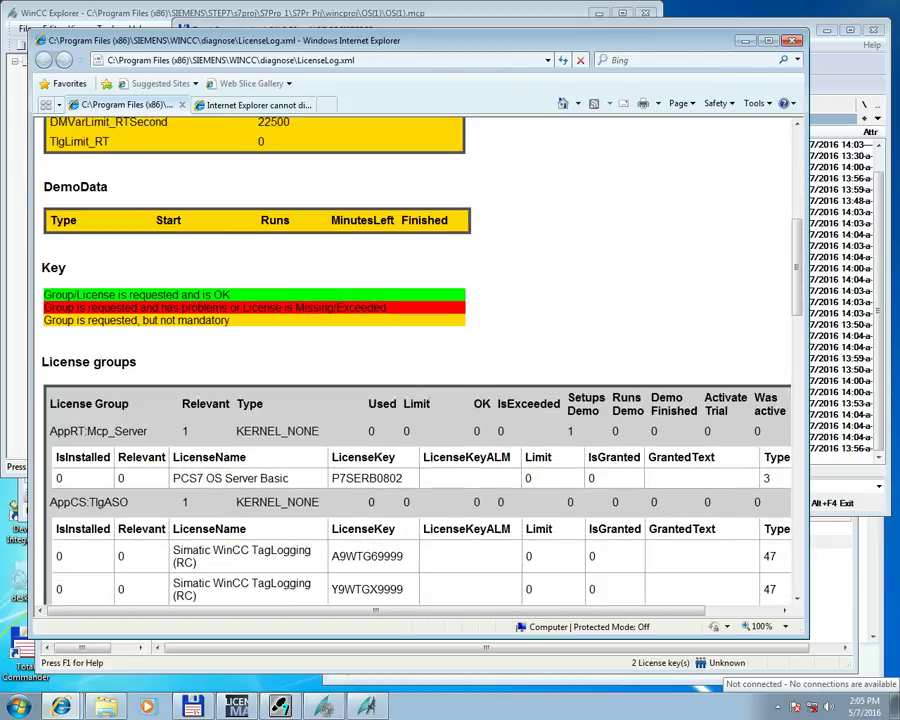
scroll(415, 360, "down", 3)
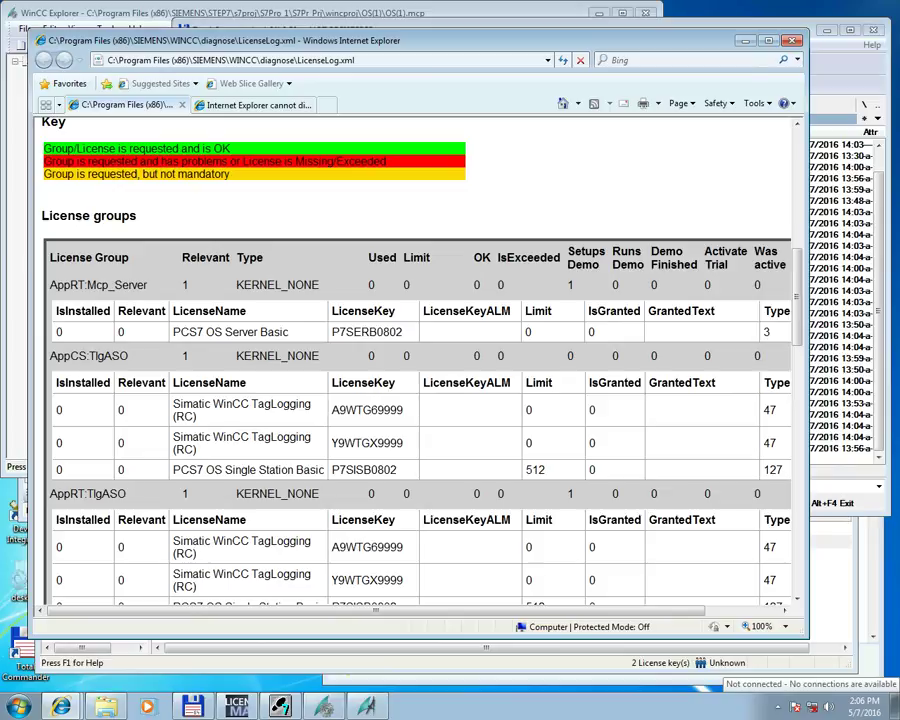
scroll(415, 360, "down", 1)
scroll(415, 360, "down", 5)
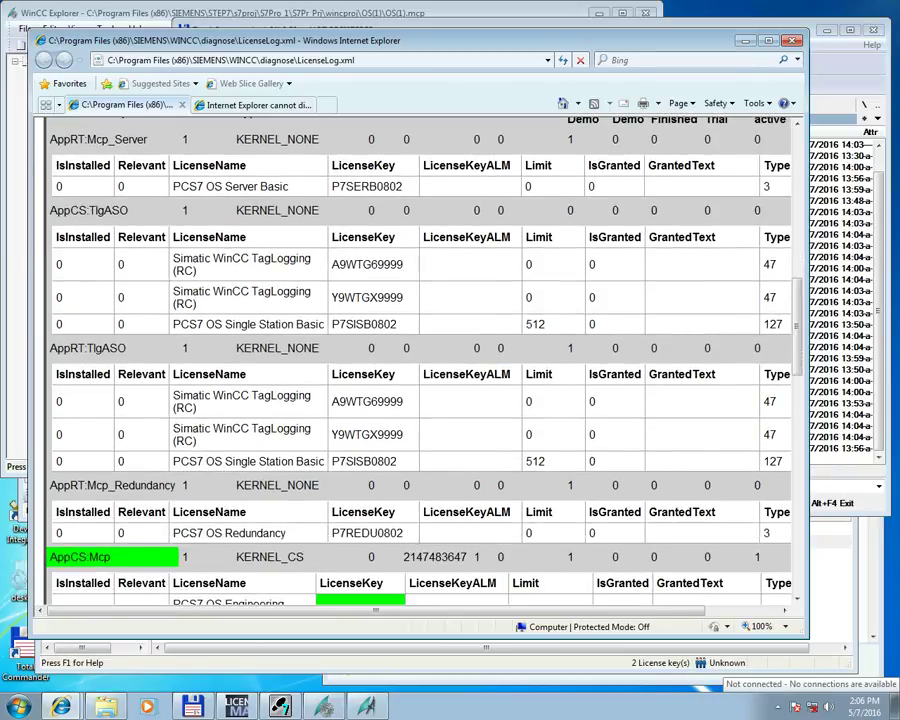
scroll(415, 360, "down", 1)
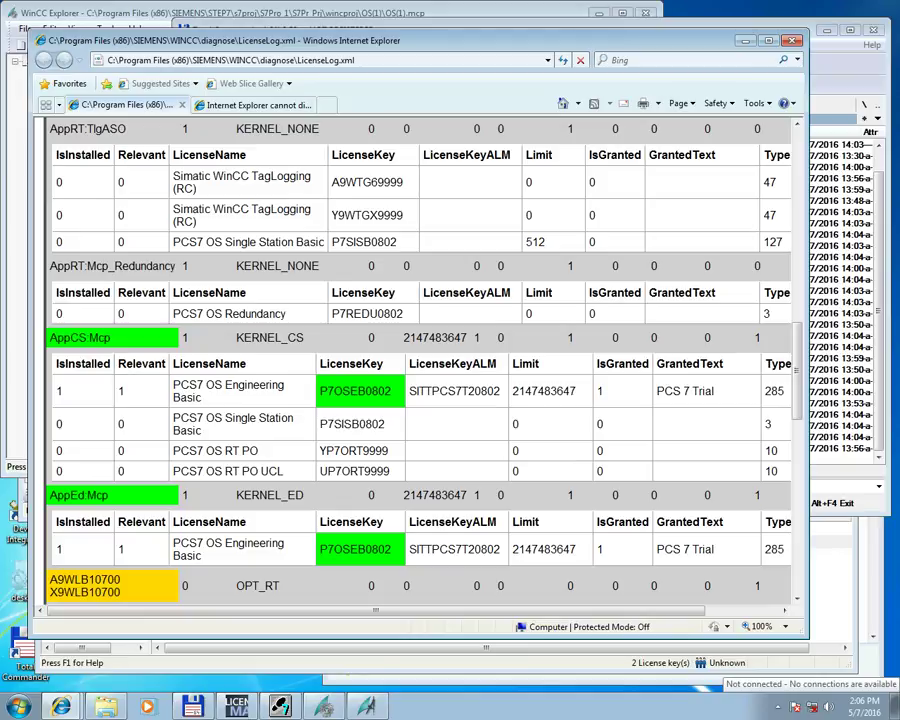
scroll(415, 360, "down", 1)
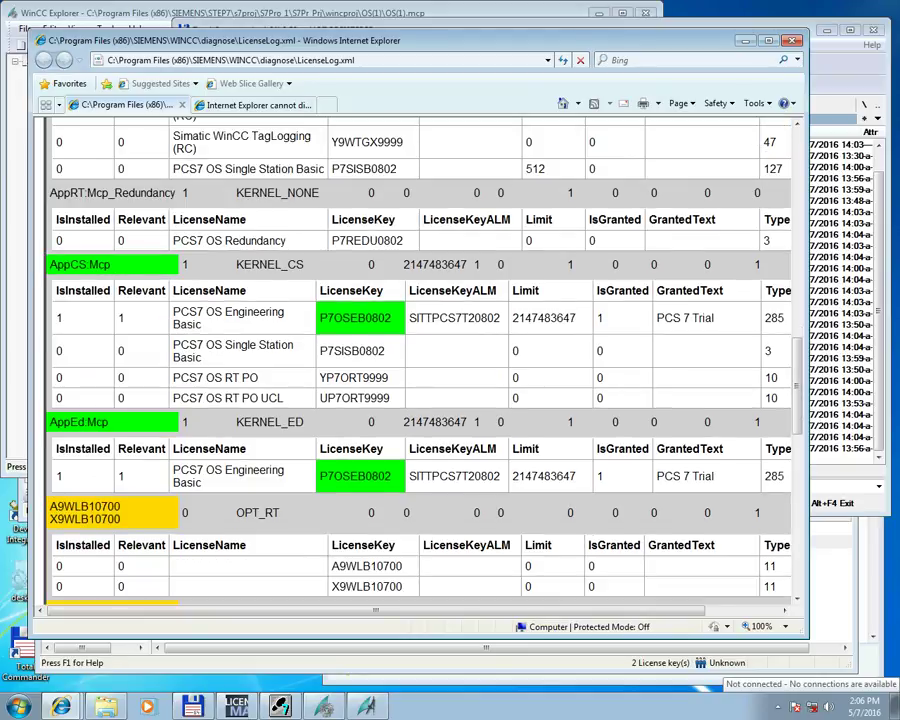
left_click_drag(808, 380, 875, 380)
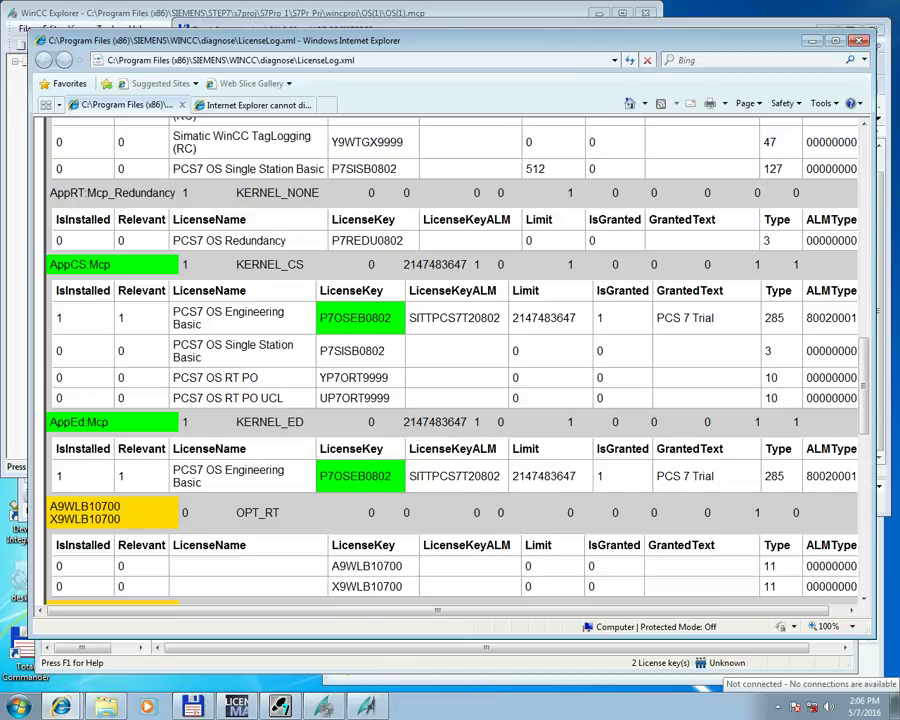
- Examine the optional runtime license groups and the AppRT:Mcp group through to the end of the report
scroll(450, 360, "down", 1)
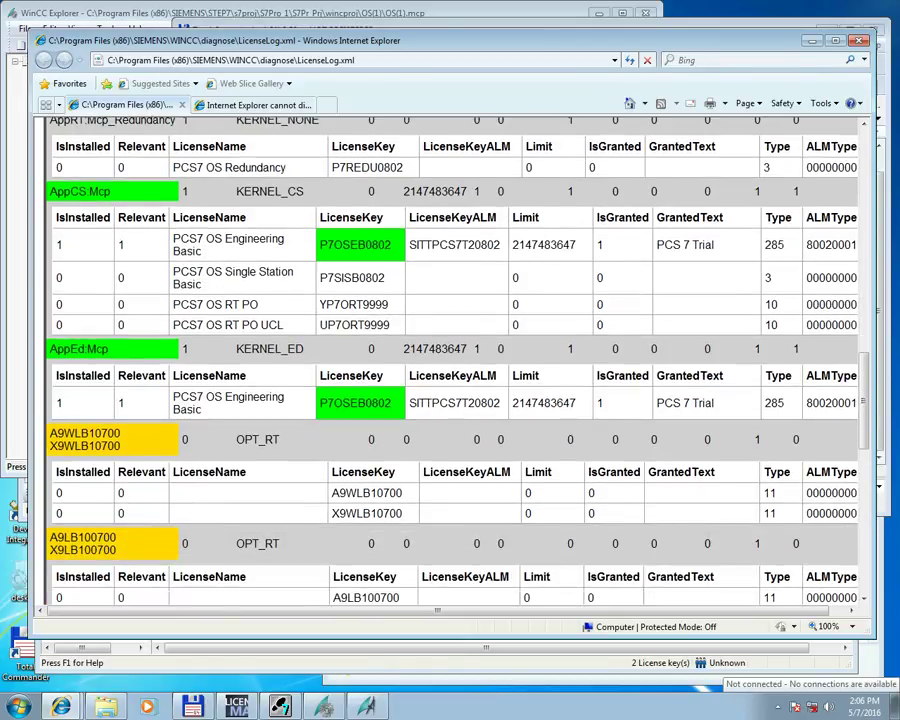
scroll(450, 360, "down", 2)
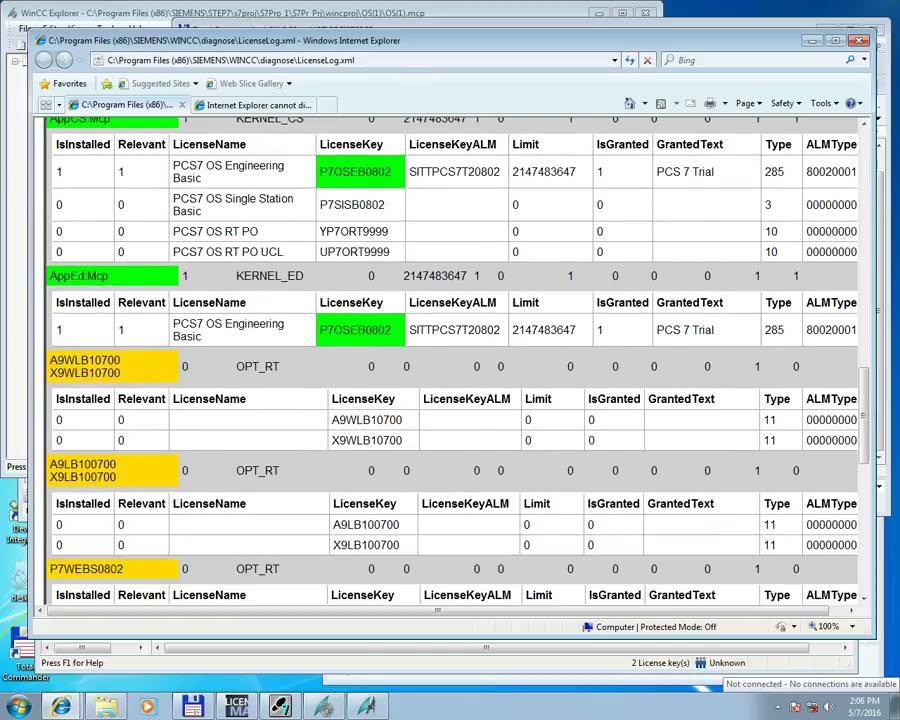
scroll(450, 360, "down", 1)
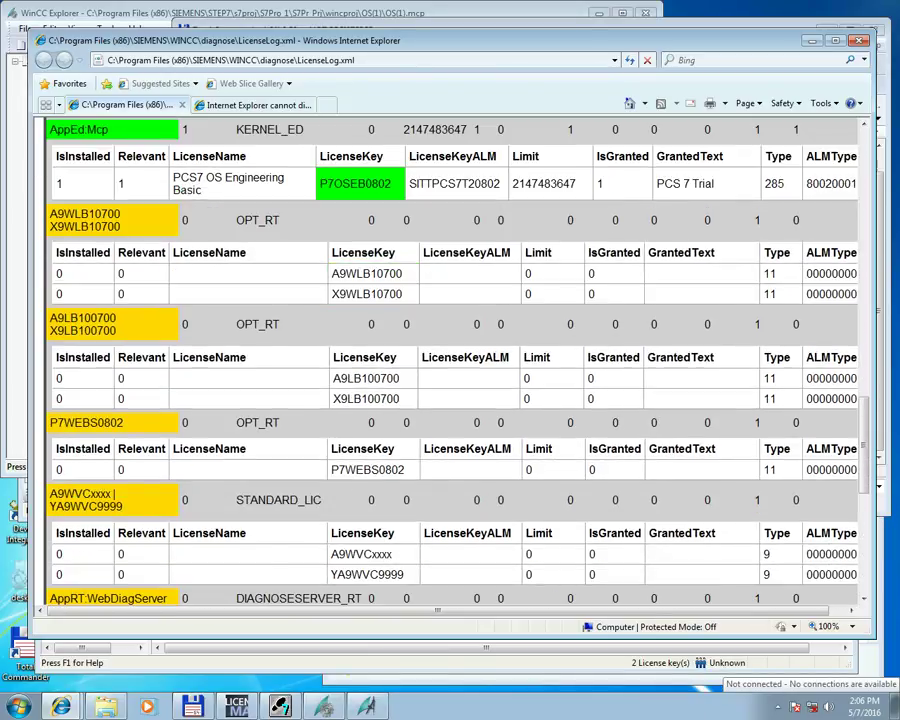
scroll(450, 360, "down", 2)
scroll(450, 360, "down", 2)
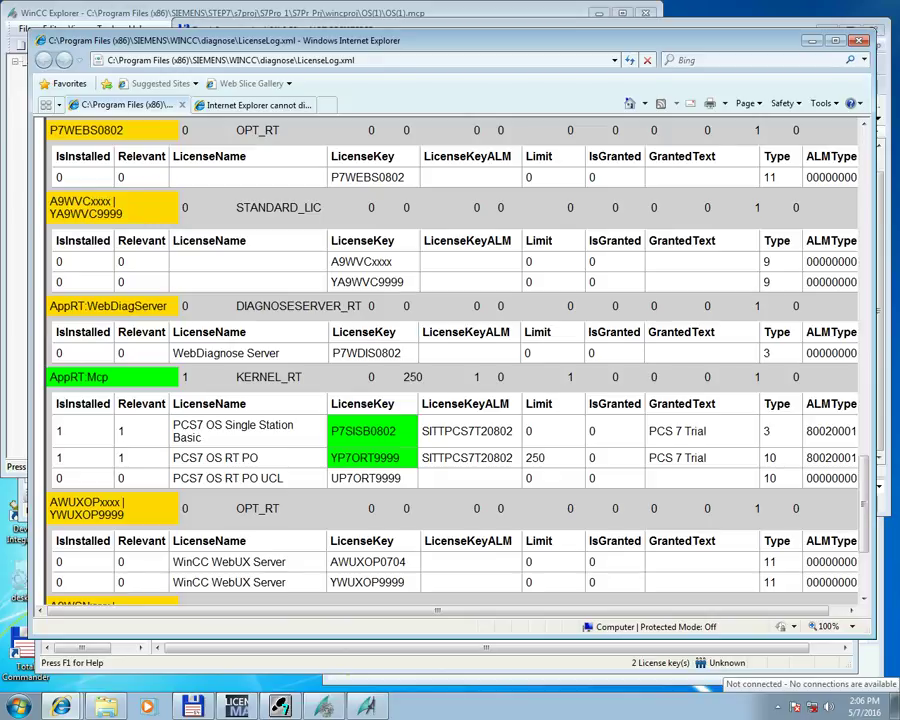
scroll(450, 360, "down", 1)
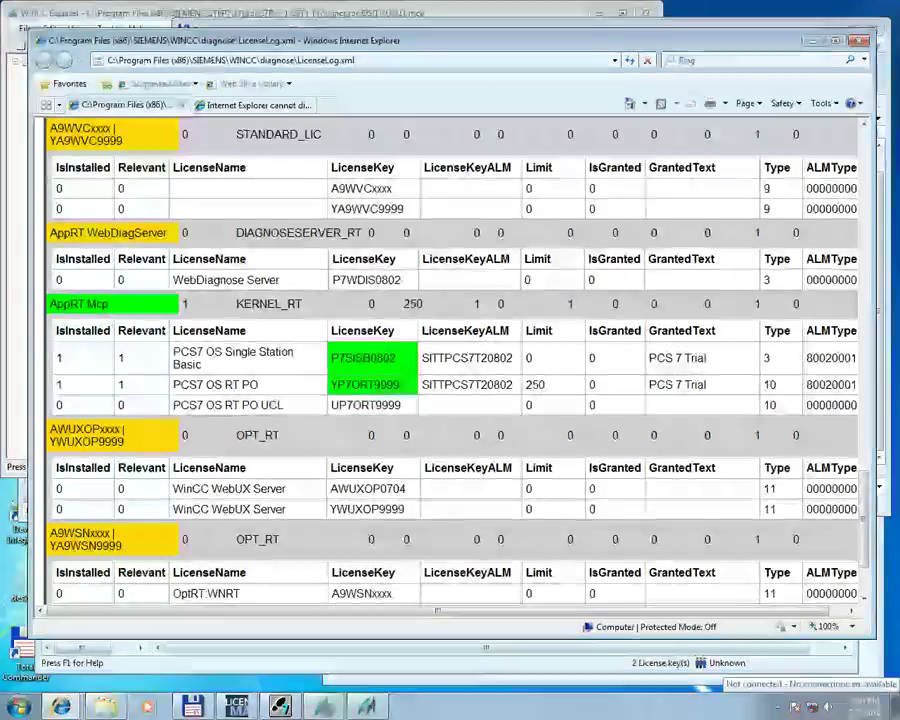
scroll(450, 360, "down", 2)
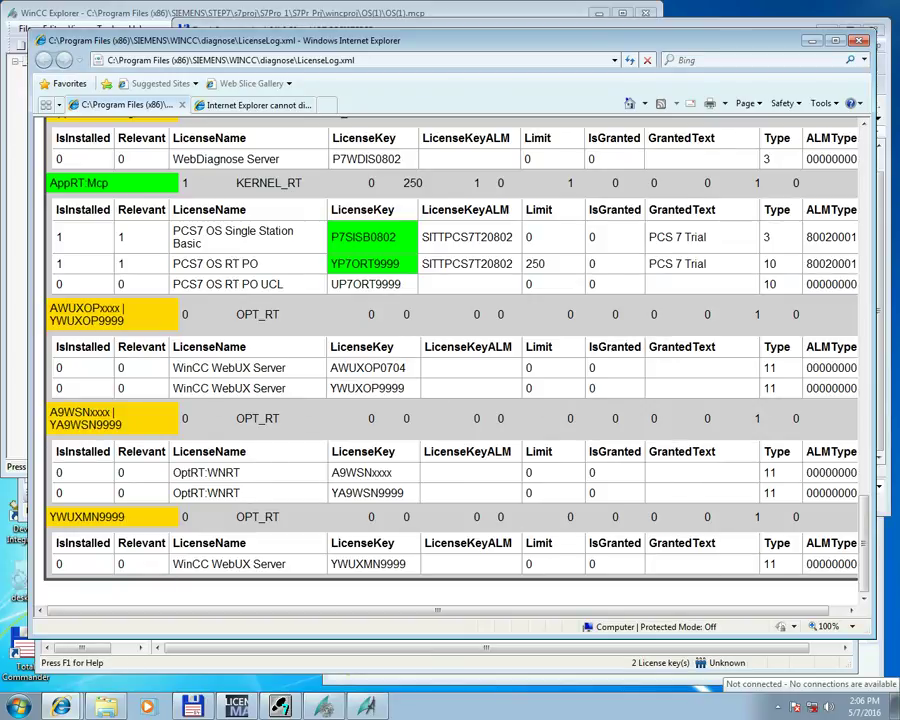
- Review the AppRT:Mcp licenses again and return through the license groups to the report's Overview section
scroll(450, 350, "up", 1)
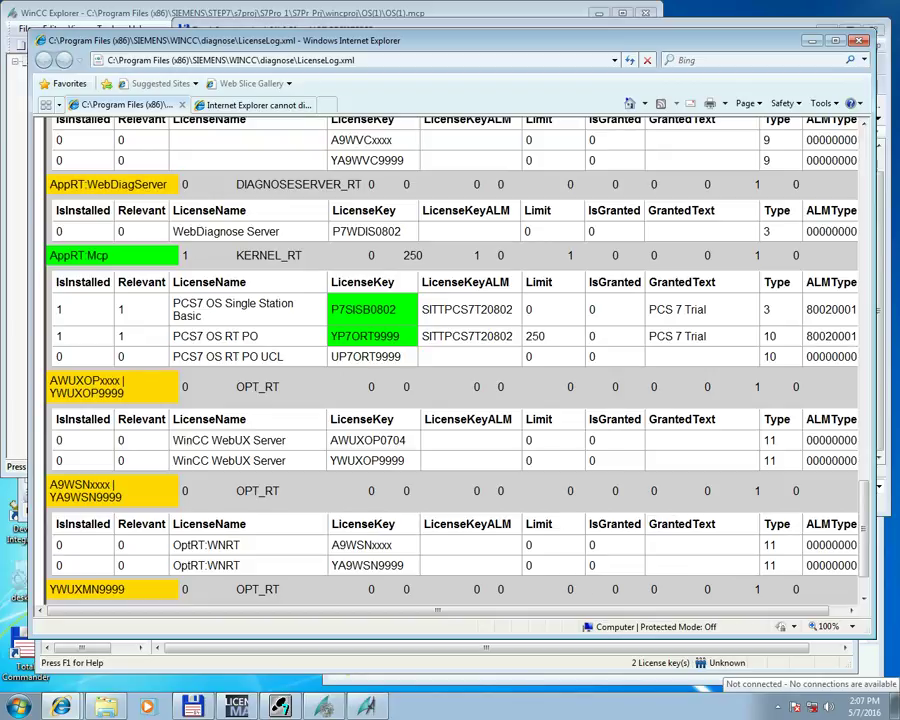
scroll(450, 360, "up", 1)
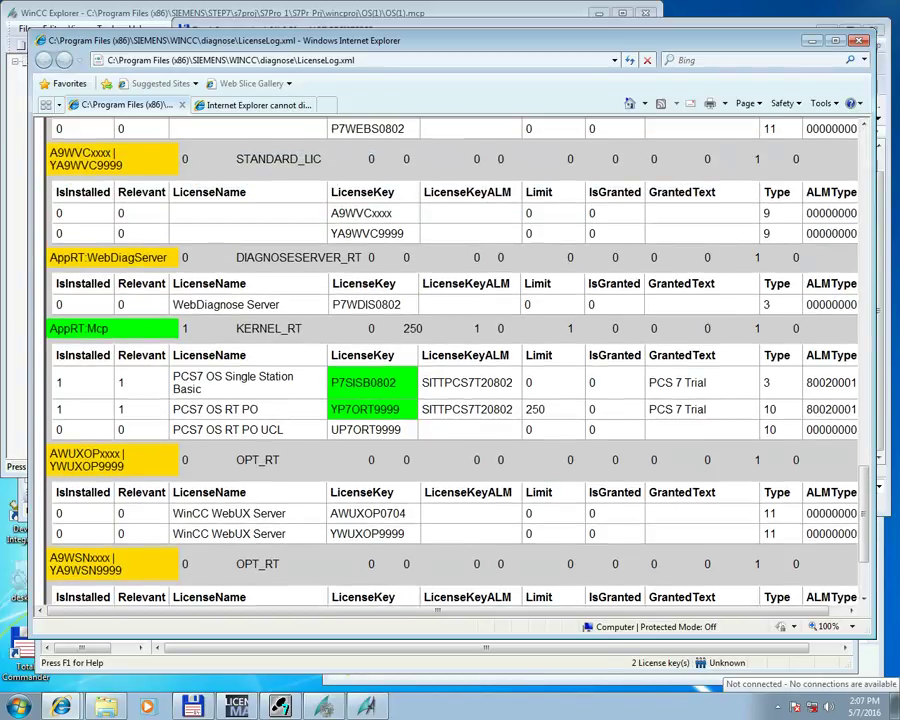
scroll(450, 360, "up", 6)
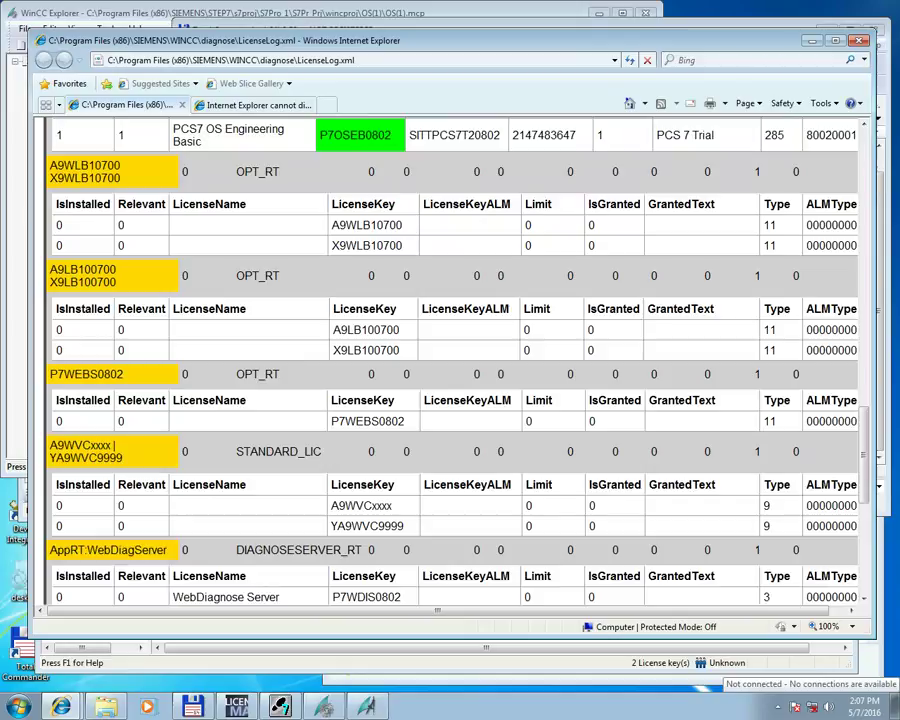
scroll(450, 360, "up", 2)
scroll(450, 360, "up", 10)
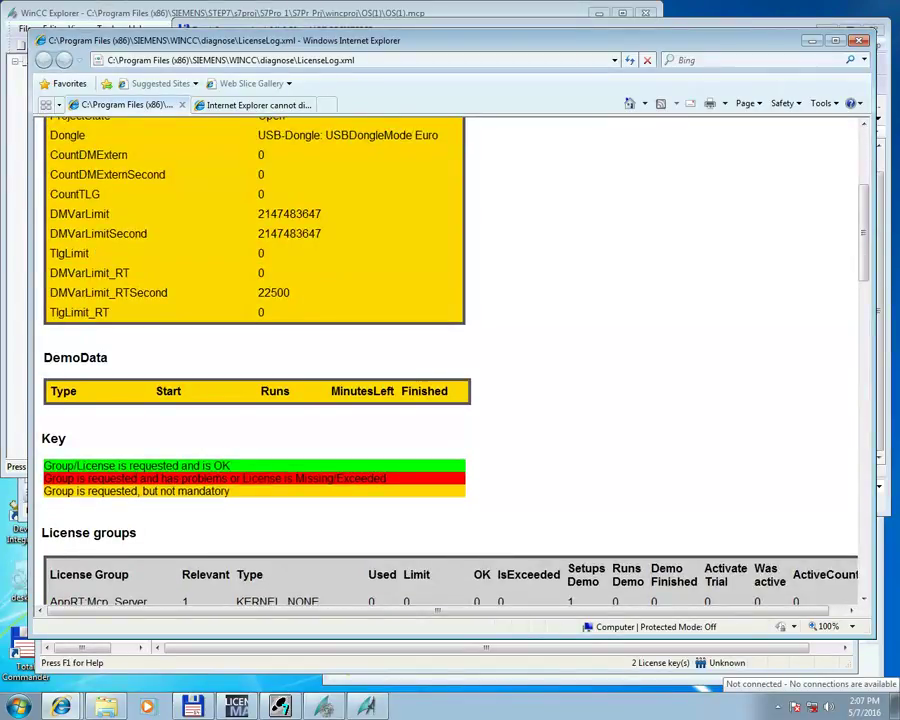
scroll(450, 360, "up", 5)
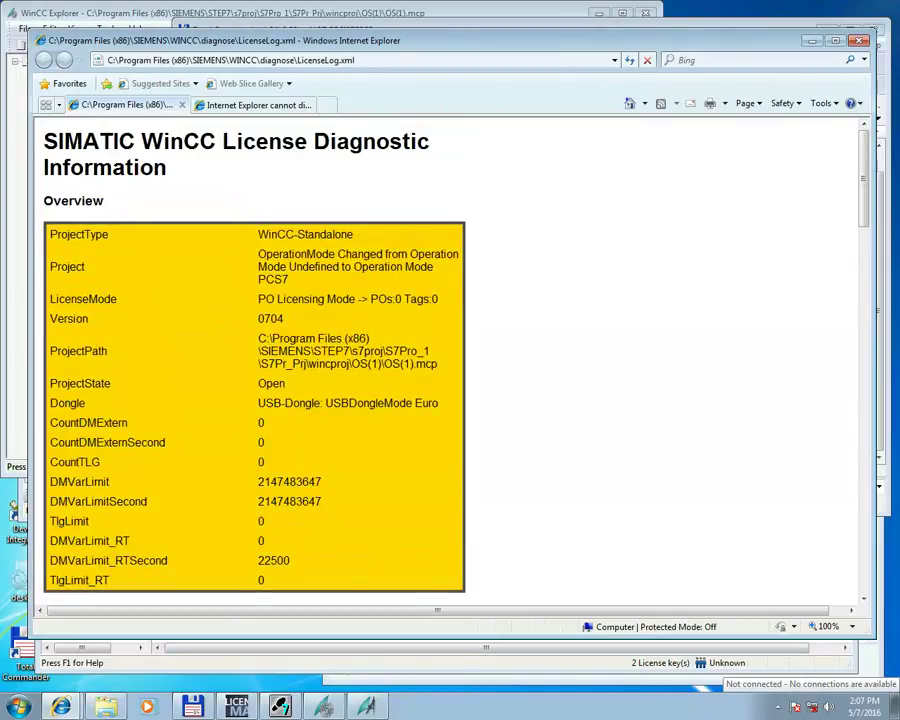
- Close Graphics Designer, WinCC Explorer together with its project, and SIMATIC Manager
left_click(367, 706)
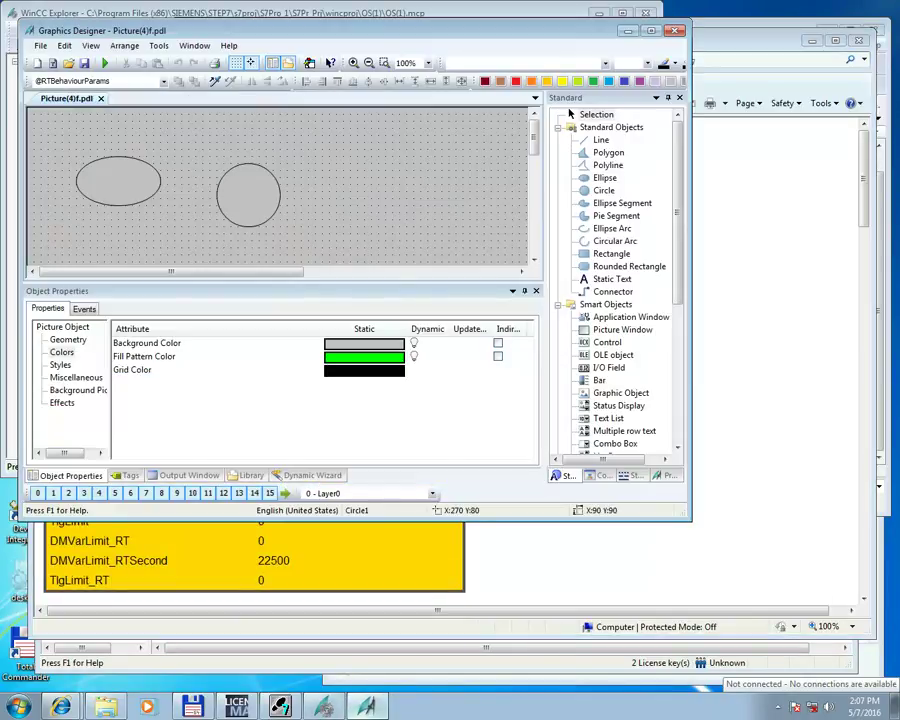
key("alt+Tab")
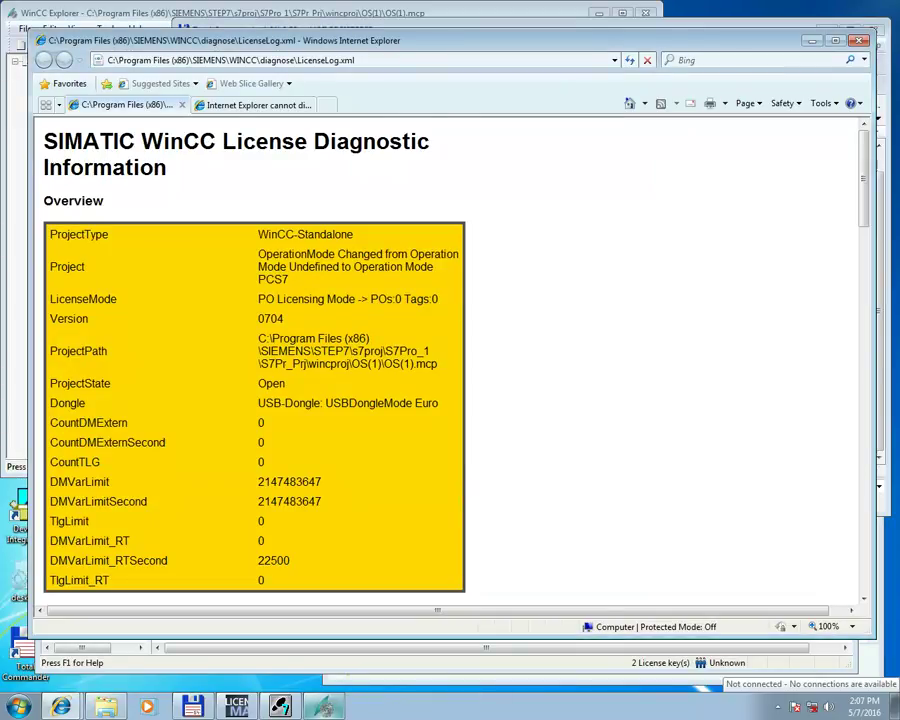
key("alt+Tab")
key("alt+F4")
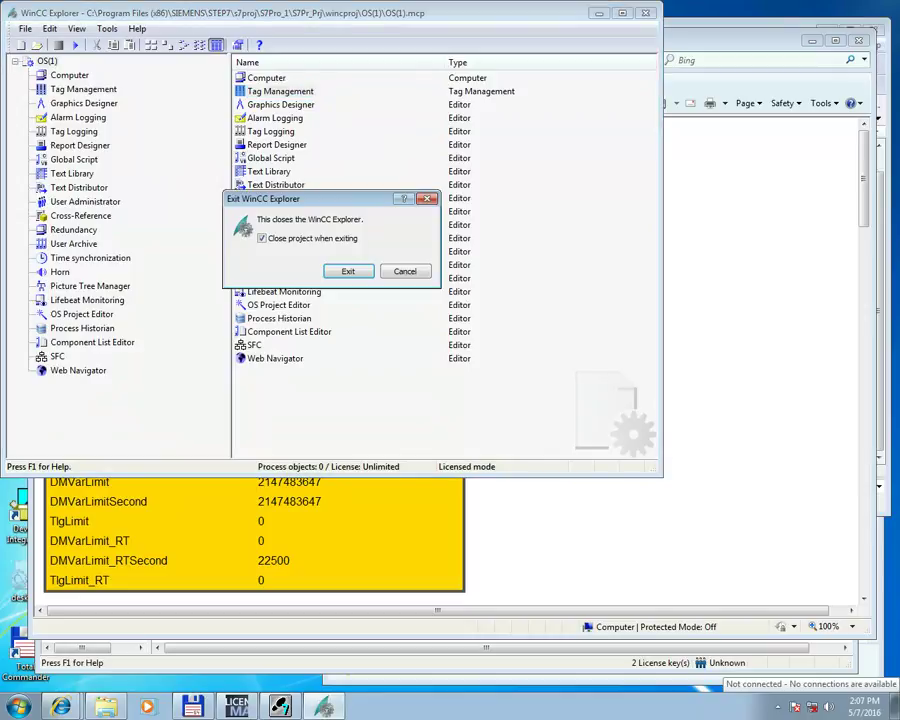
key("Return")
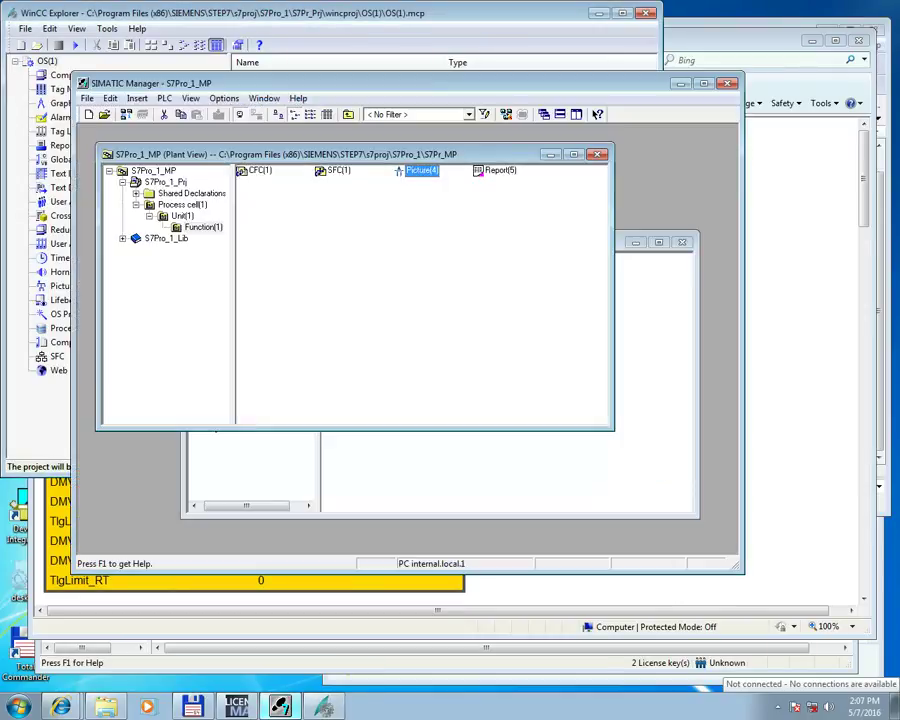
left_click(727, 83)
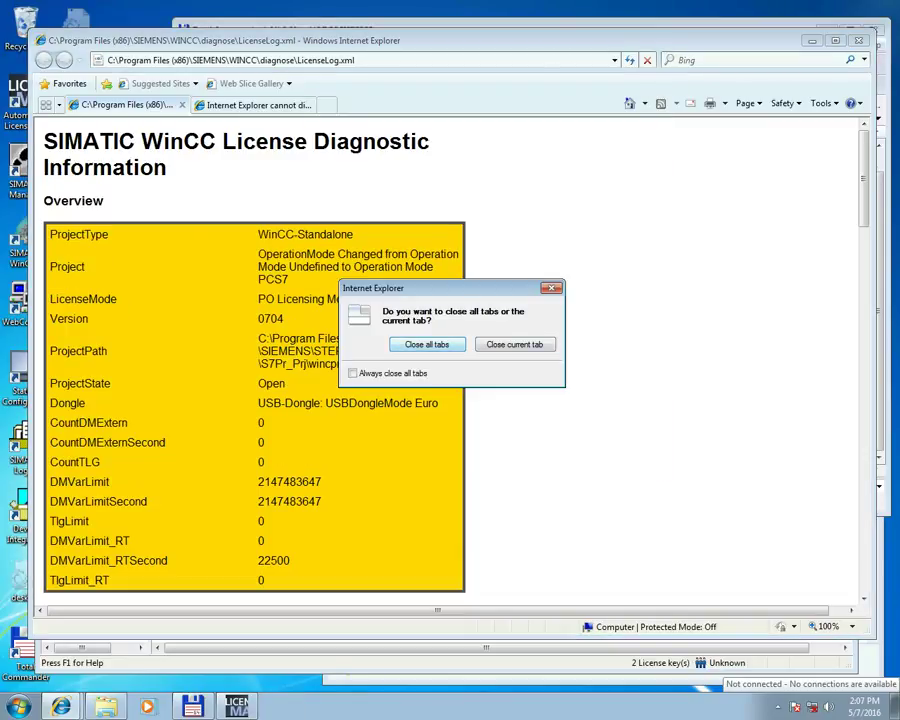
- Close all tabs of the license report and delete the AX NF ZZ folder with its contents from the root of C:
key("Return")
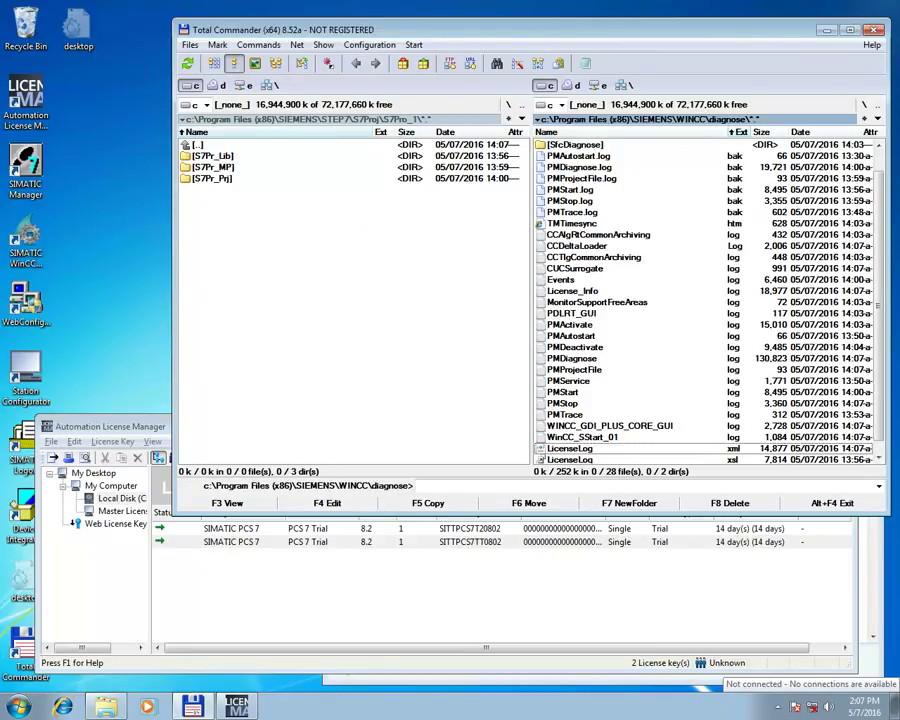
left_click(508, 105)
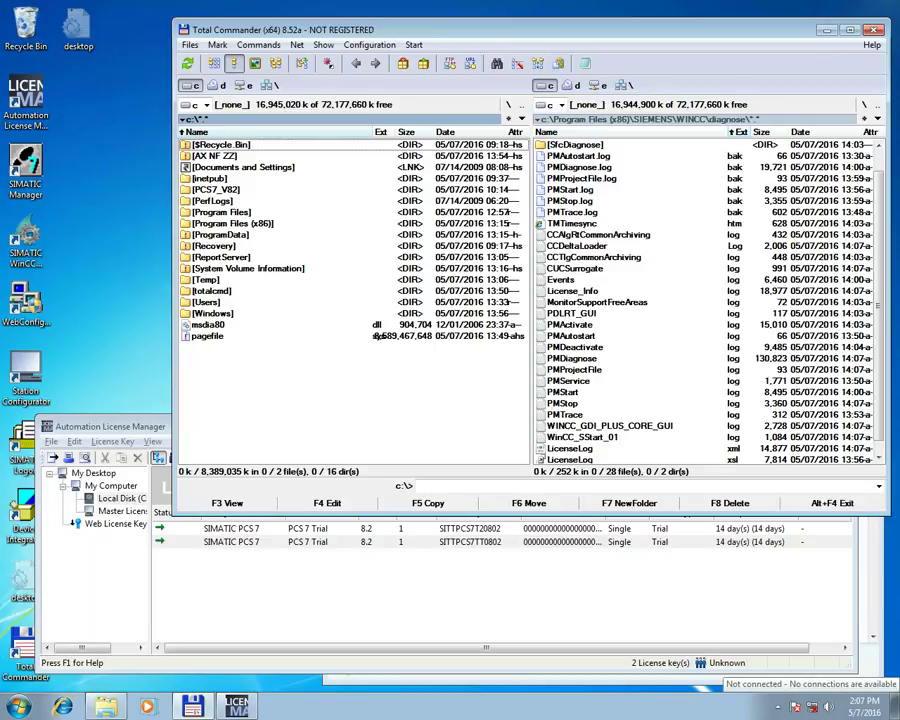
key("Down")
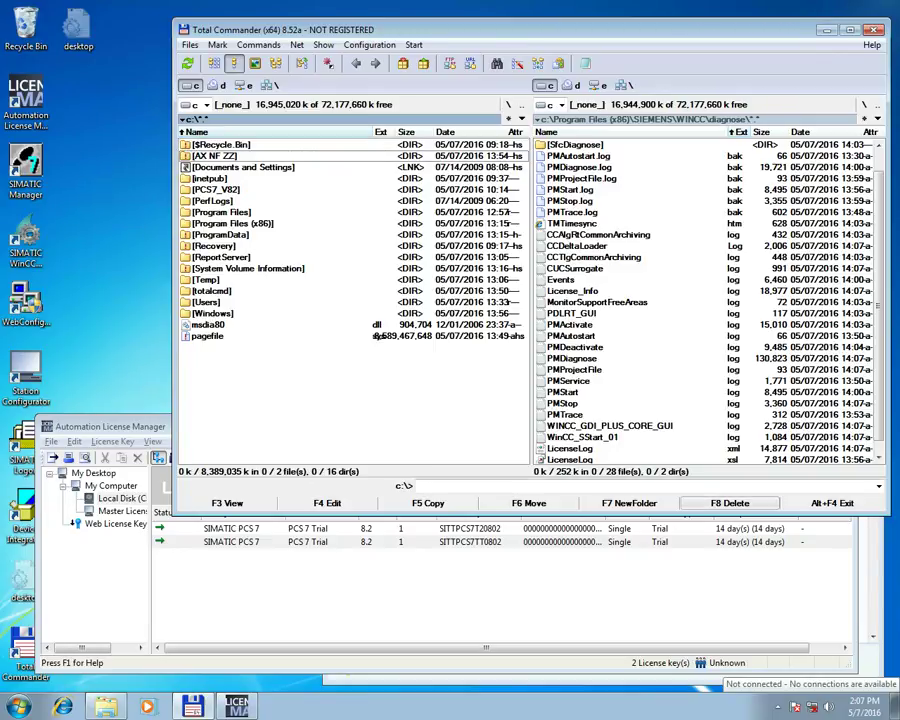
left_click(730, 503)
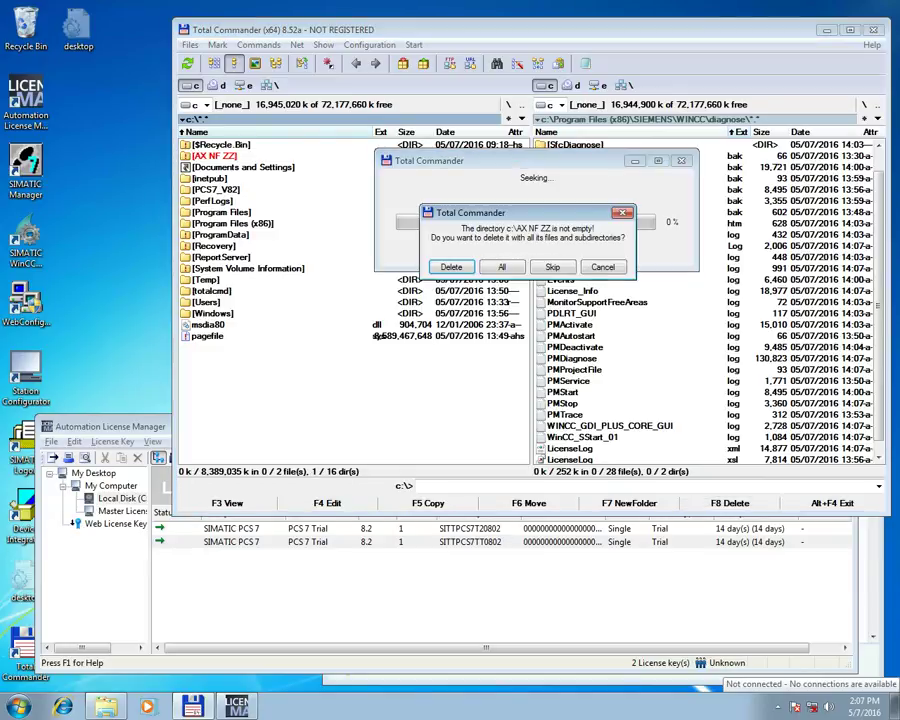
key("Return")
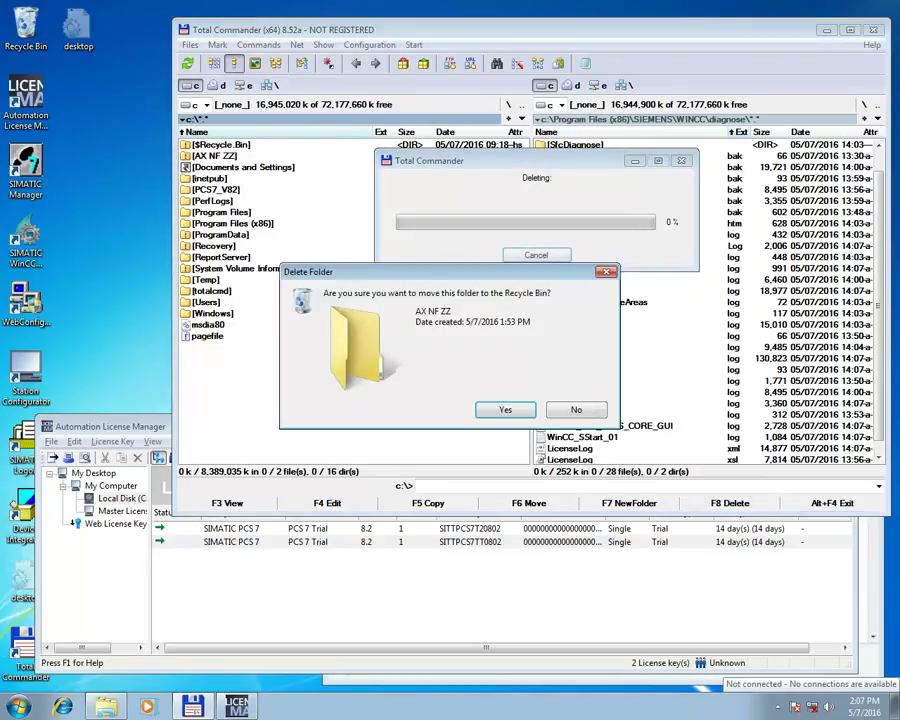
key("Return")
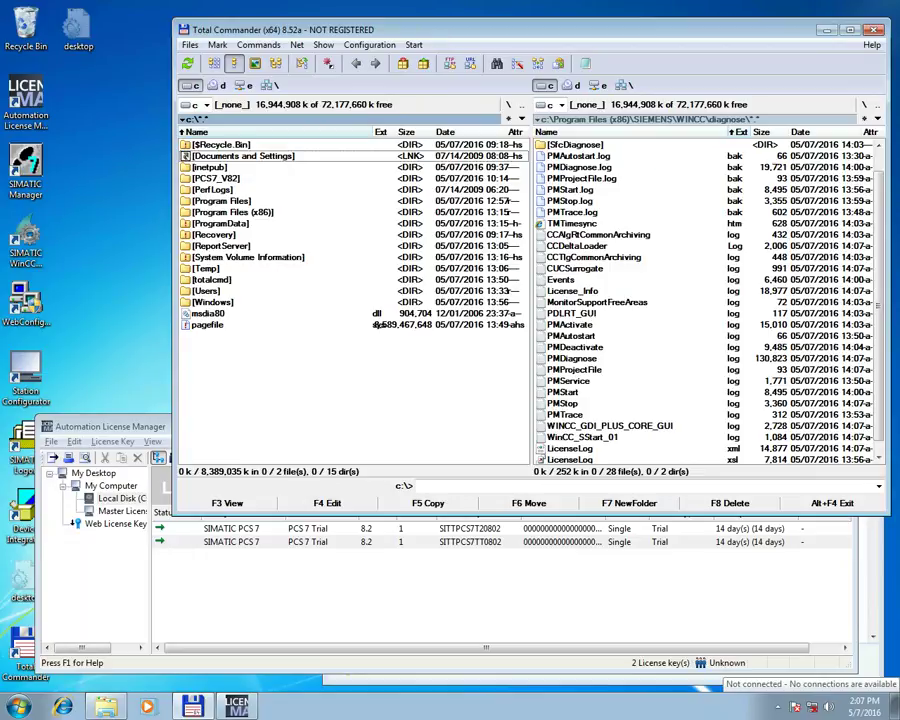
- Delete the folders 2PXPRtWscpttis and 2PXPttWscpttis with their contents from C:\Windows, granting administrator permission
left_click(404, 302)
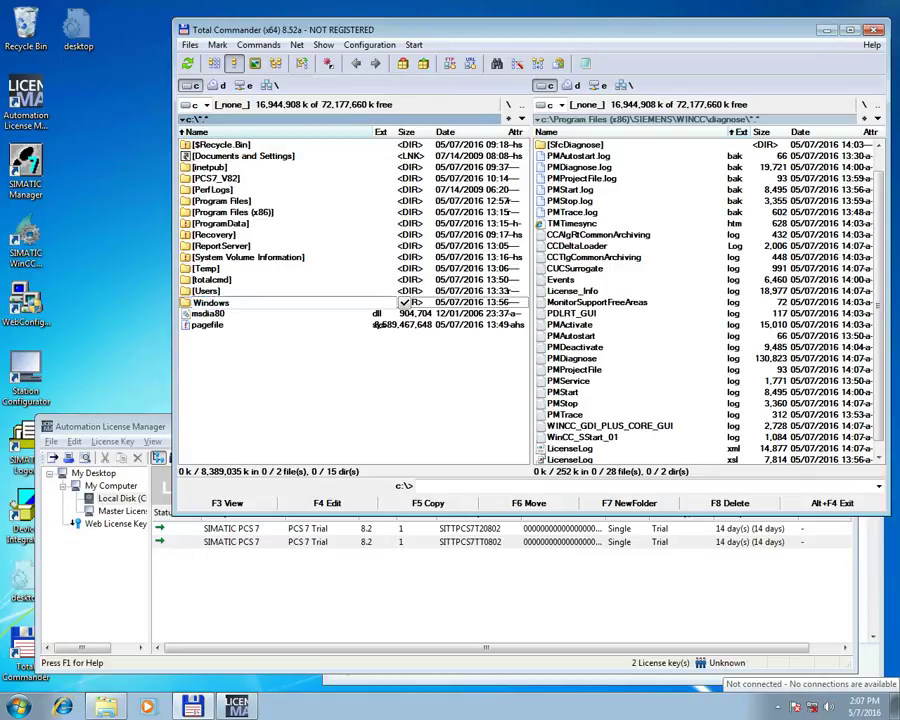
double_click(404, 302)
key("shift+Down")
key("shift+Down")
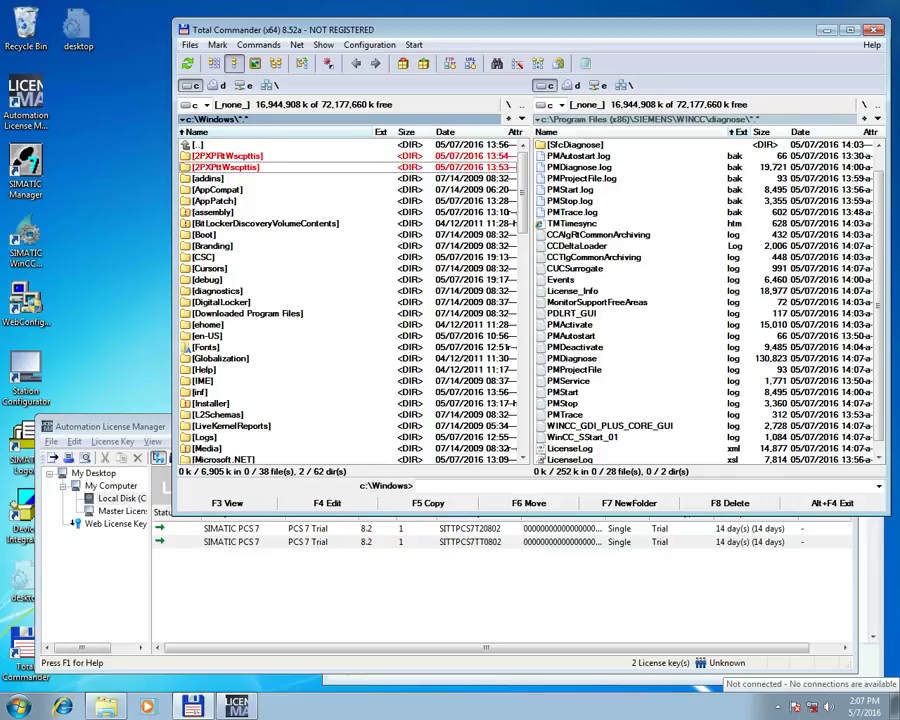
key("Delete")
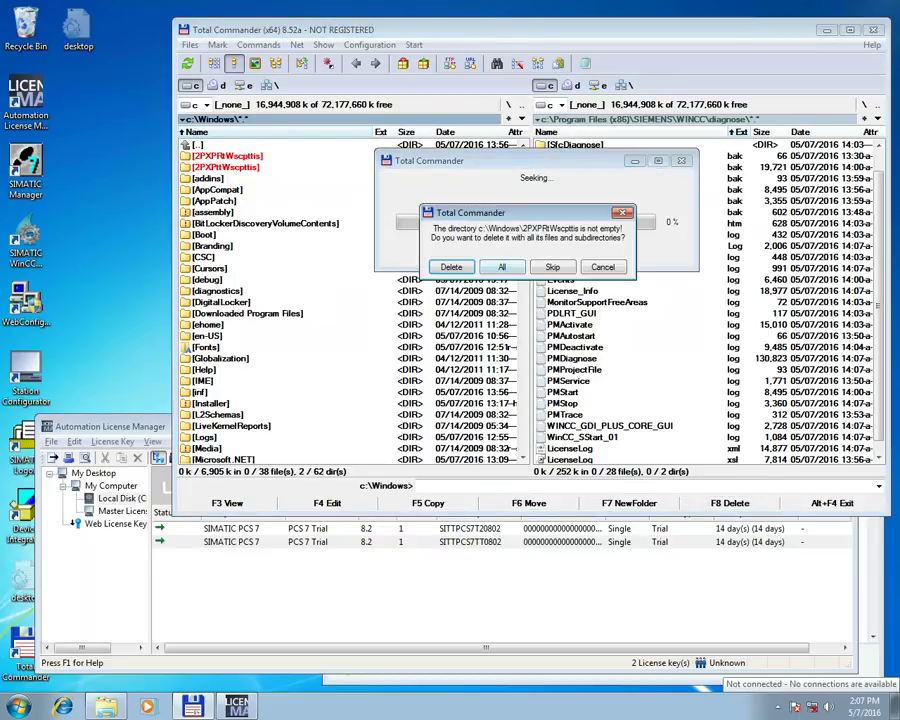
key("Return")
key("Return")
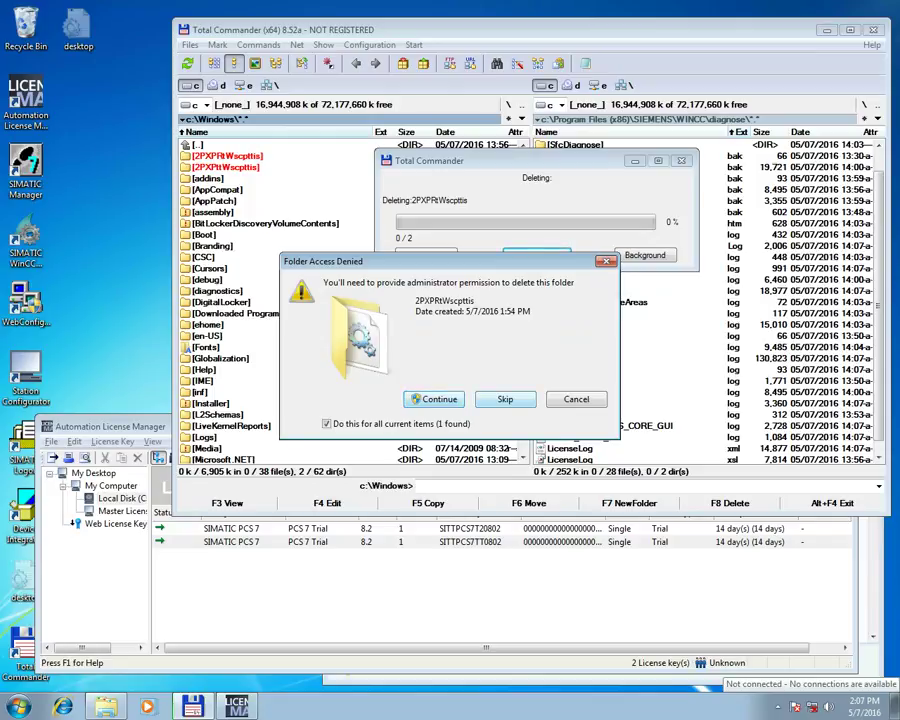
key("Return")
key("alt+y")
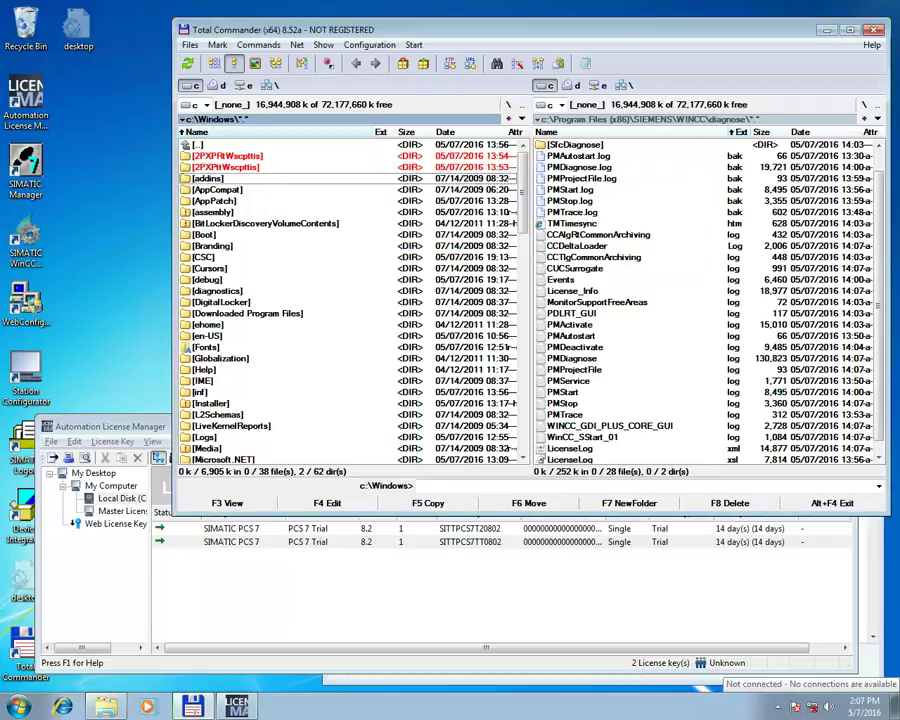
- Delete the folders 2PXPRtWscpttis and 2PXPttWscpttis with their contents from C:\Windows\System32, granting administrator permission
scroll(350, 300, "down", 7)
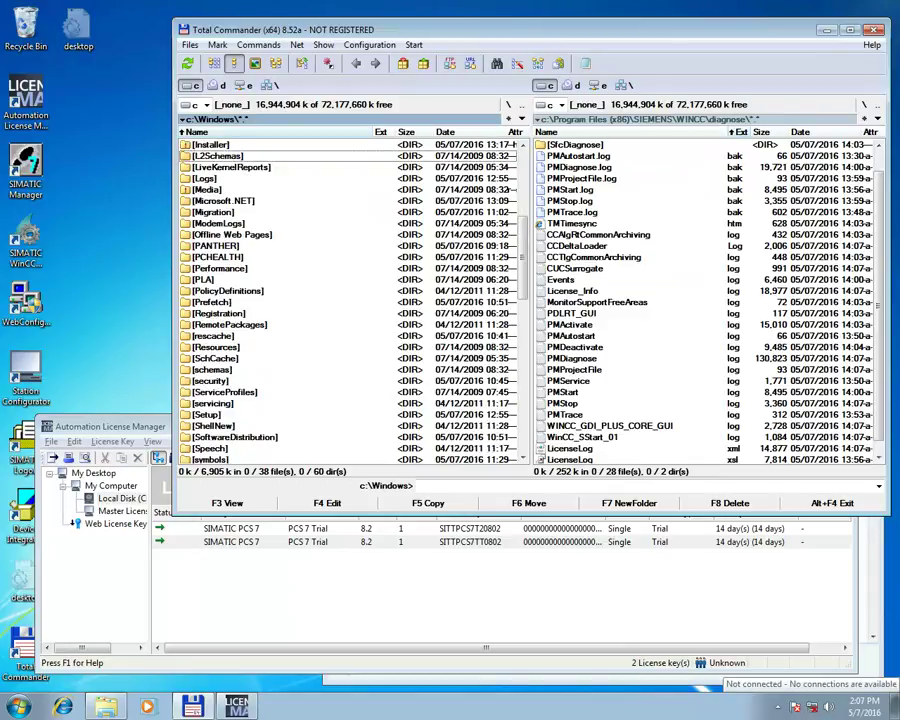
scroll(350, 300, "down", 2)
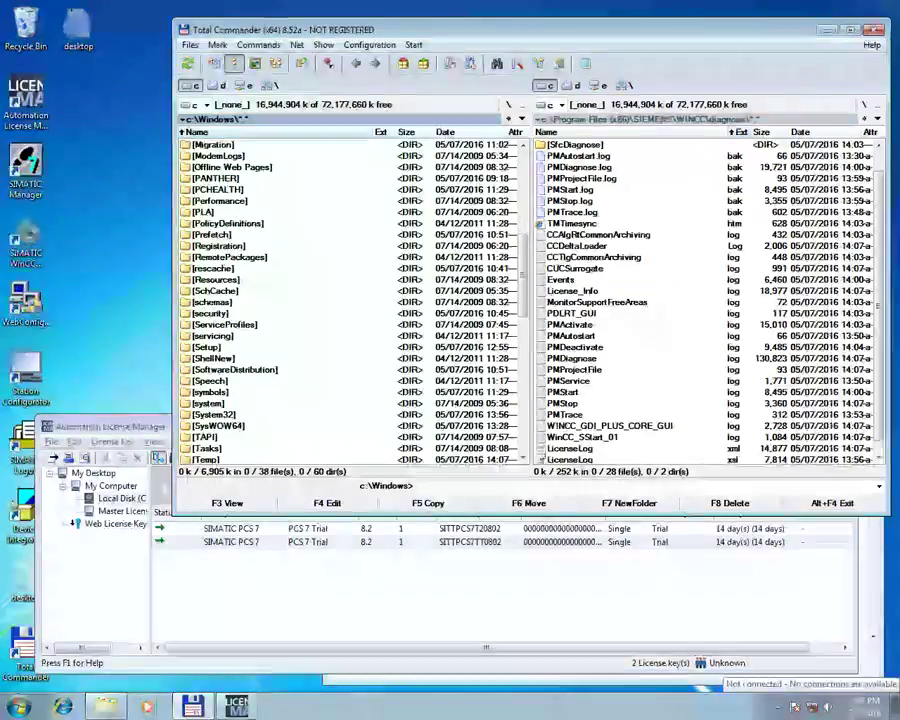
double_click(214, 414)
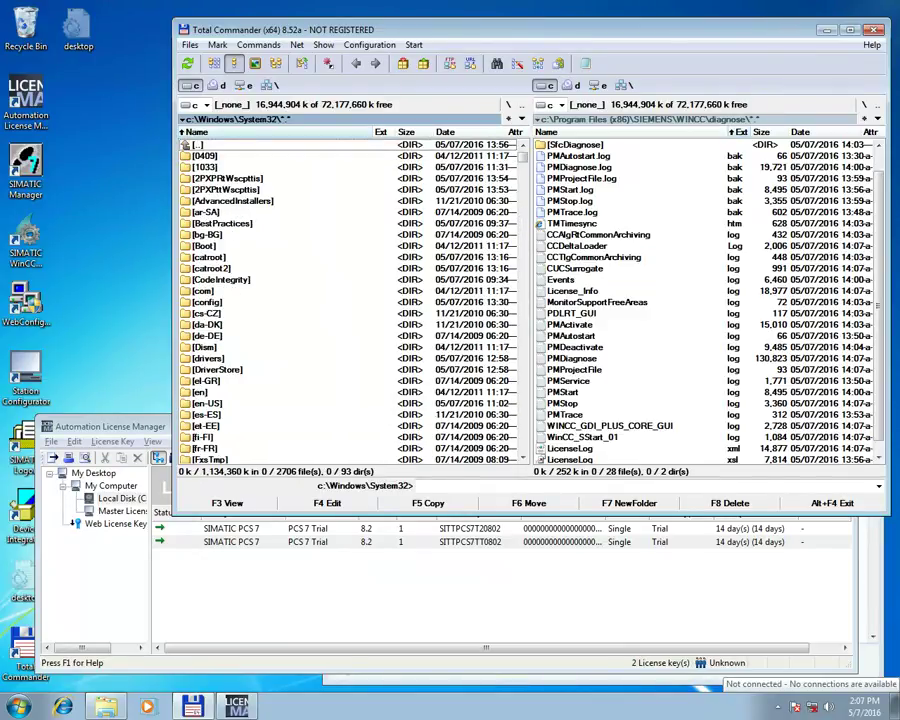
left_click(228, 179, "ctrl")
left_click(226, 190, "ctrl")
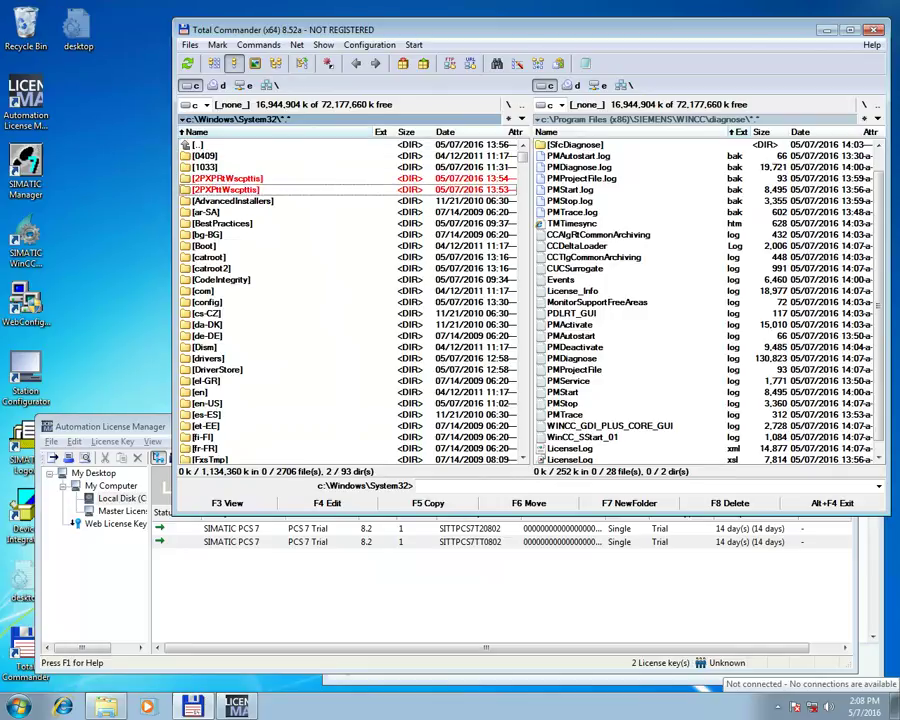
left_click(730, 503)
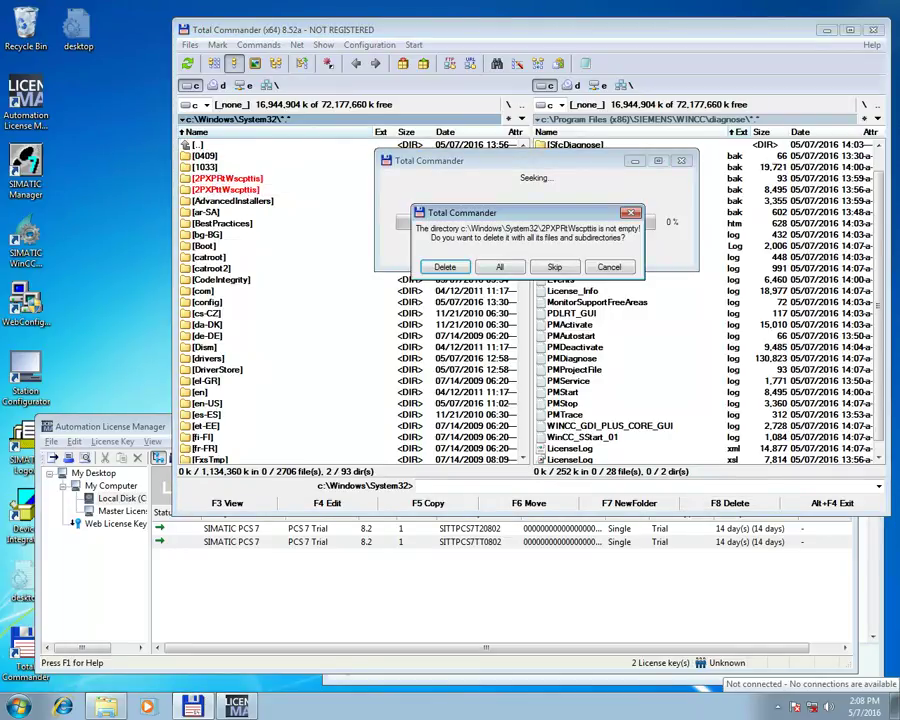
left_click(502, 265)
left_click(505, 363)
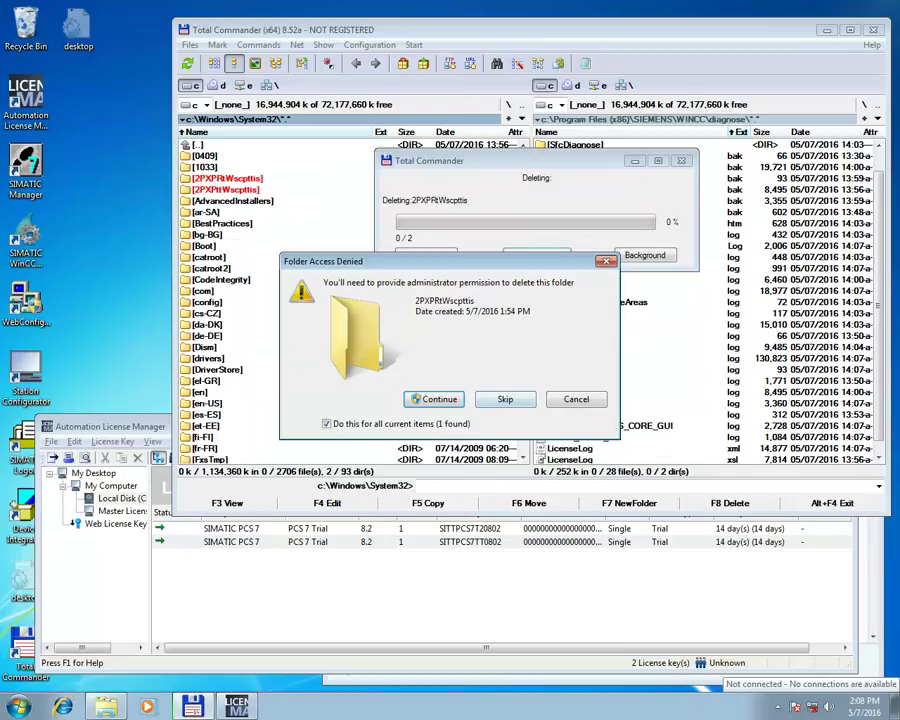
left_click(433, 398)
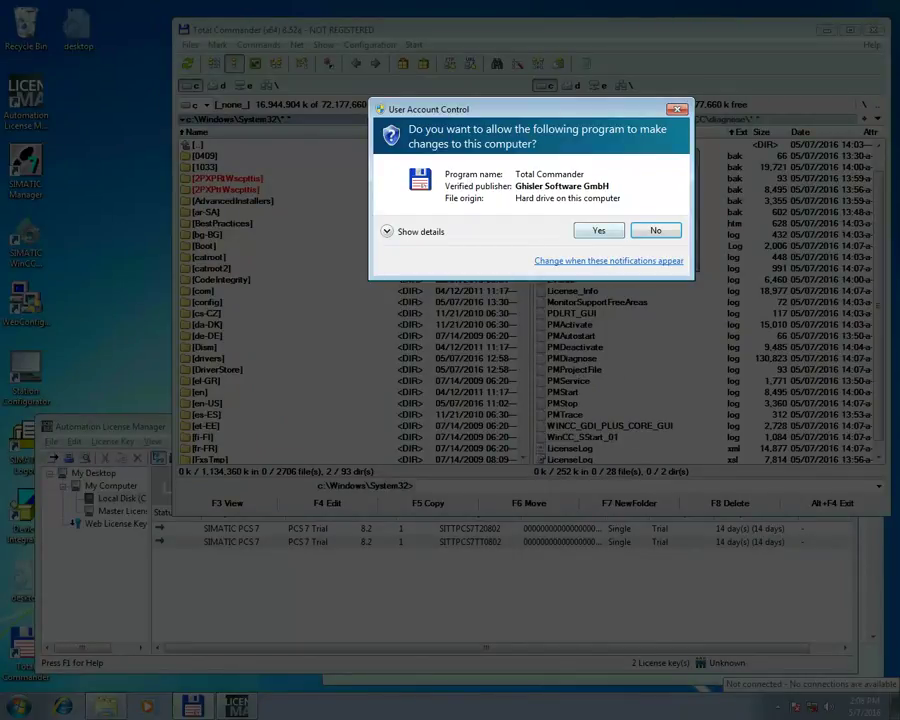
key("Return")
- Switch to Automation License Manager, update the license key list for Local Disk (C:), and select the Information Server key
left_click(477, 592)
right_click(477, 592)
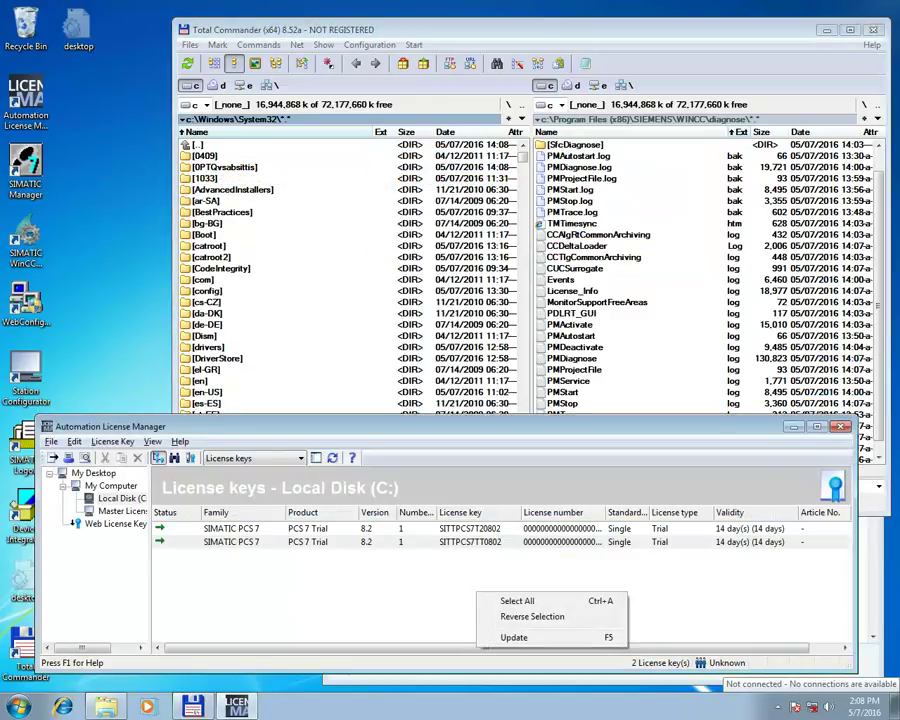
left_click(514, 637)
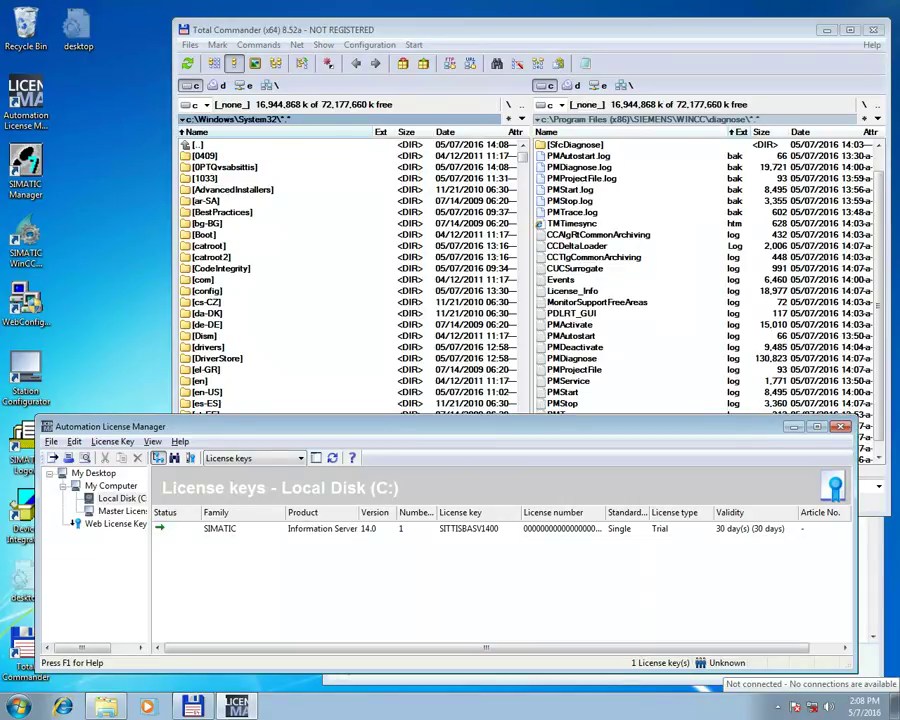
left_click(480, 528)
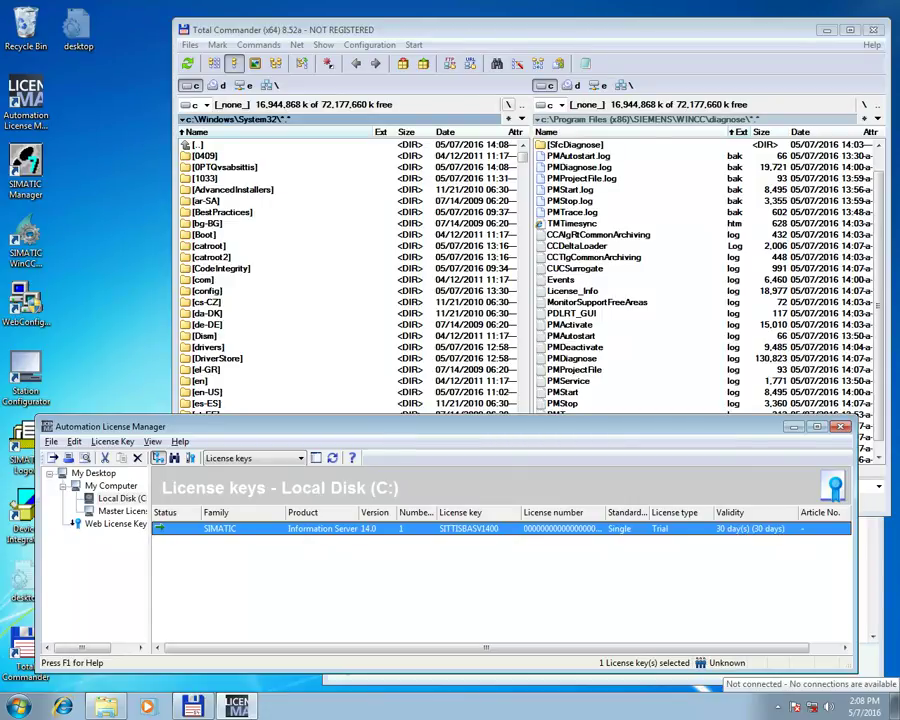
- In Total Commander, check the contents of the AX NF ZZ folder on C: and delete the folder
left_click(356, 65)
key("Return")
key("Down")
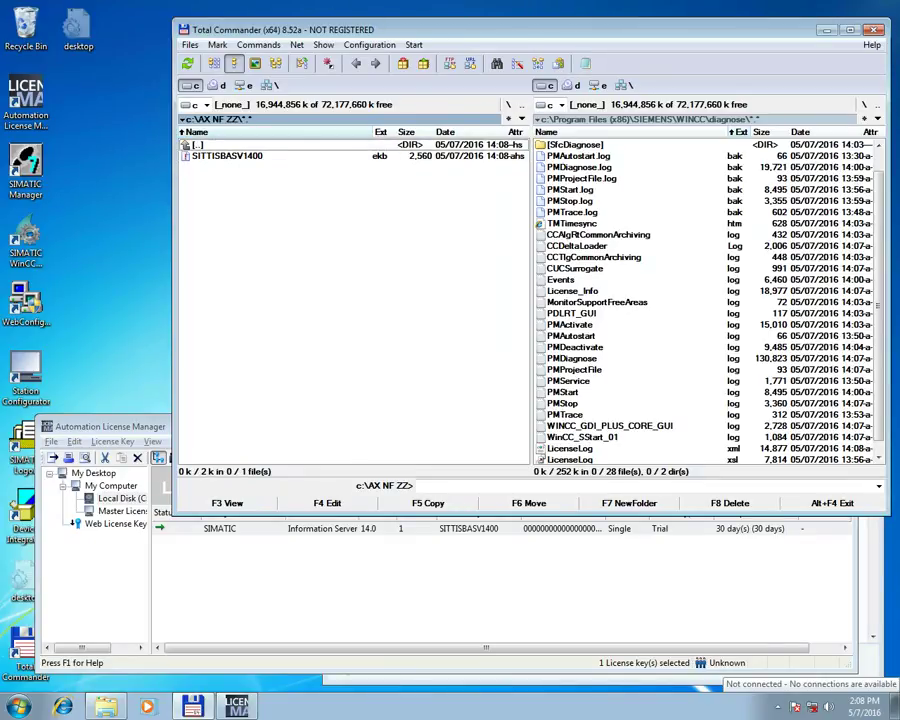
key("BackSpace")
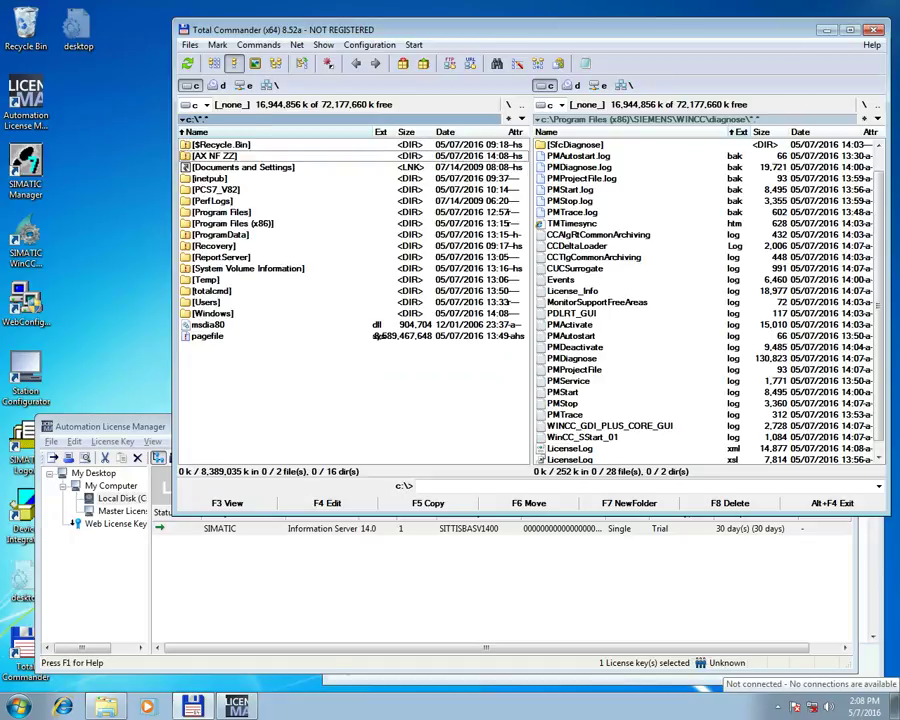
key("Insert")
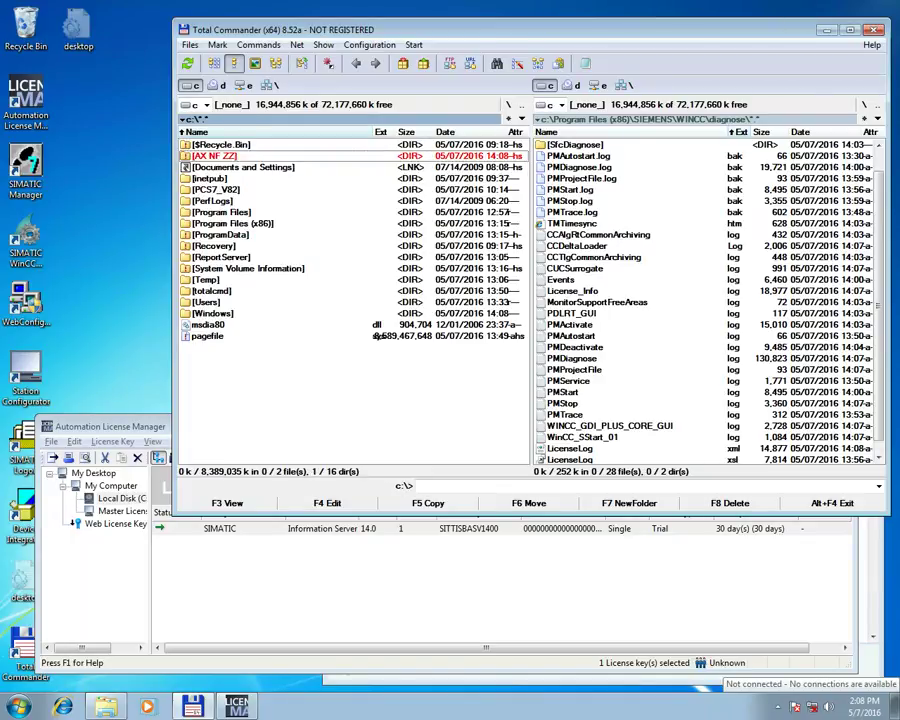
key("F8")
key("Return")
key("Return")
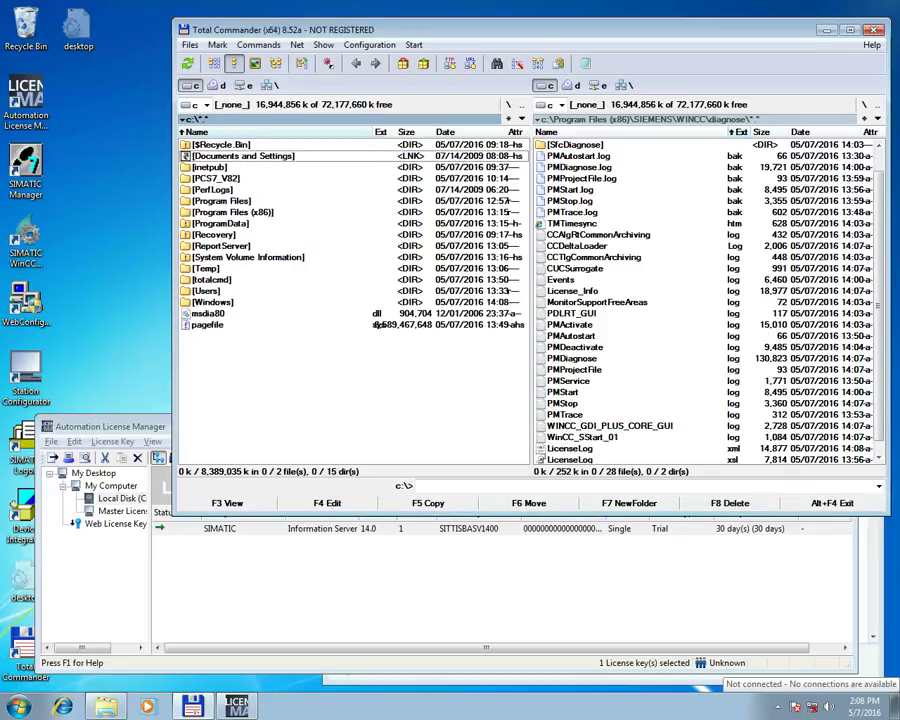
- Update the Automation License Manager key list for Local Disk (C:), move its window upward, and select the SIMATIC PCS 7 trial key
left_click(490, 553)
right_click(490, 553)
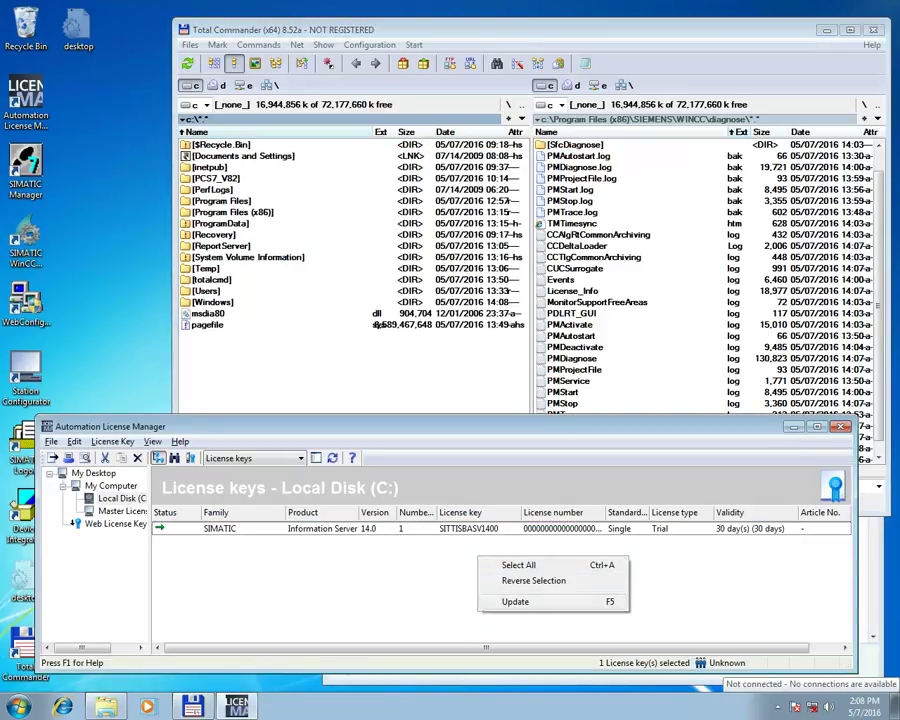
left_click(515, 601)
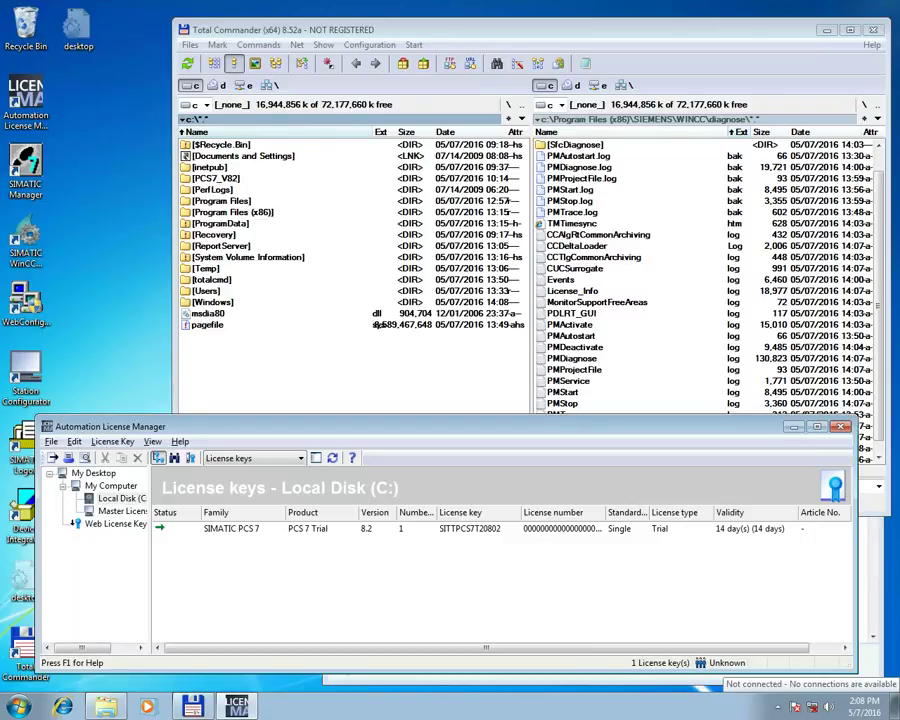
left_click_drag(450, 426, 446, 397)
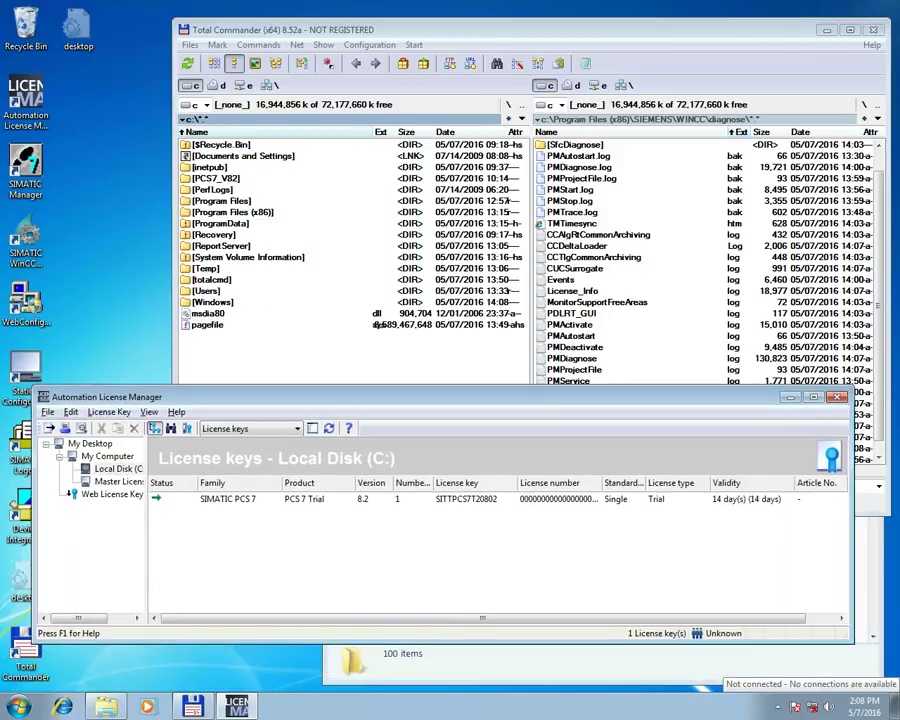
right_click(412, 535)
left_click(451, 582)
left_click(450, 499)
- In Total Commander, check the contents of the AX NF ZZ folder and return to the root of C:
left_click(350, 187)
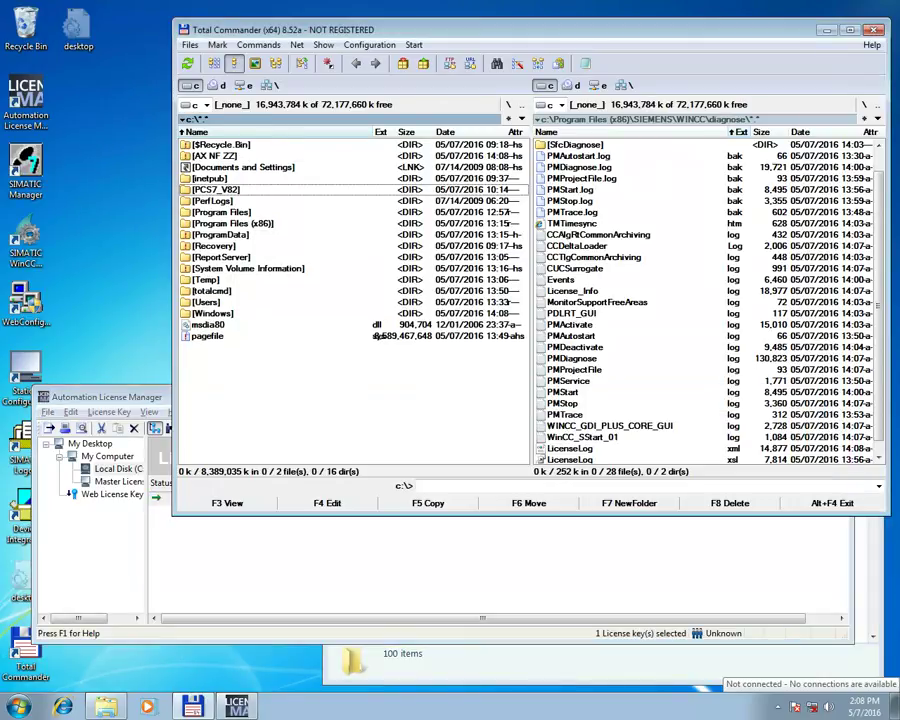
left_click(216, 156)
key("shift+F6")
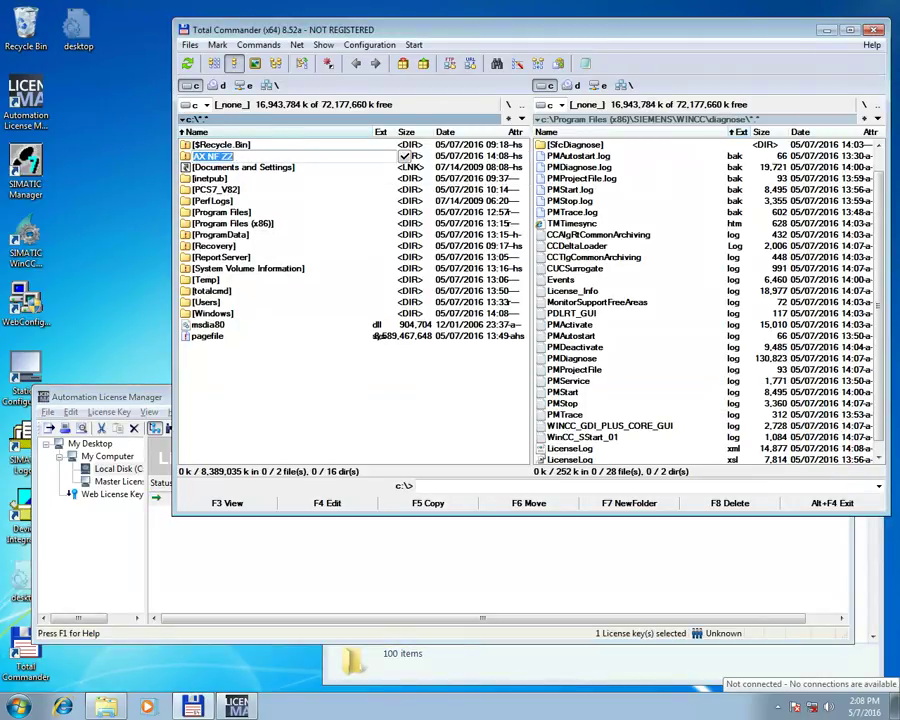
key("Escape")
key("Return")
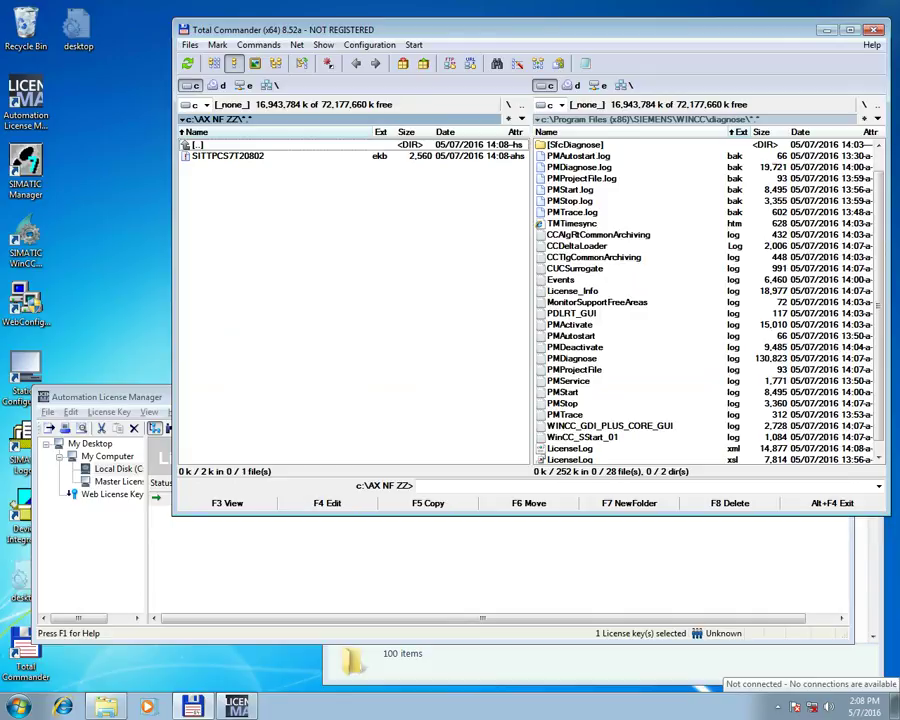
key("BackSpace")
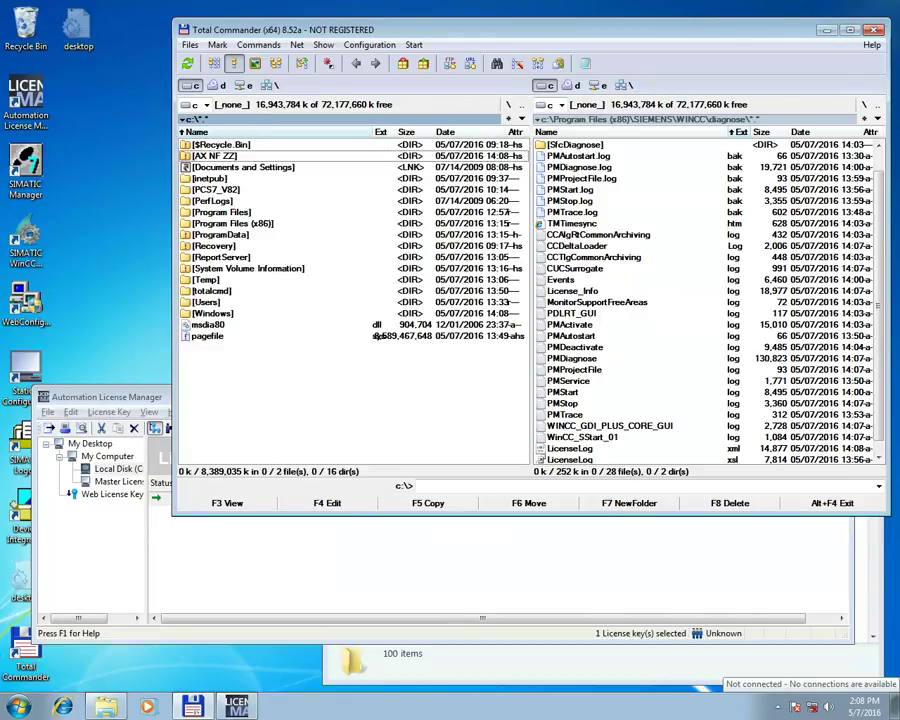
- Switch the file pane showing the WinCC diagnose folder to C:\Windows
key("Tab")
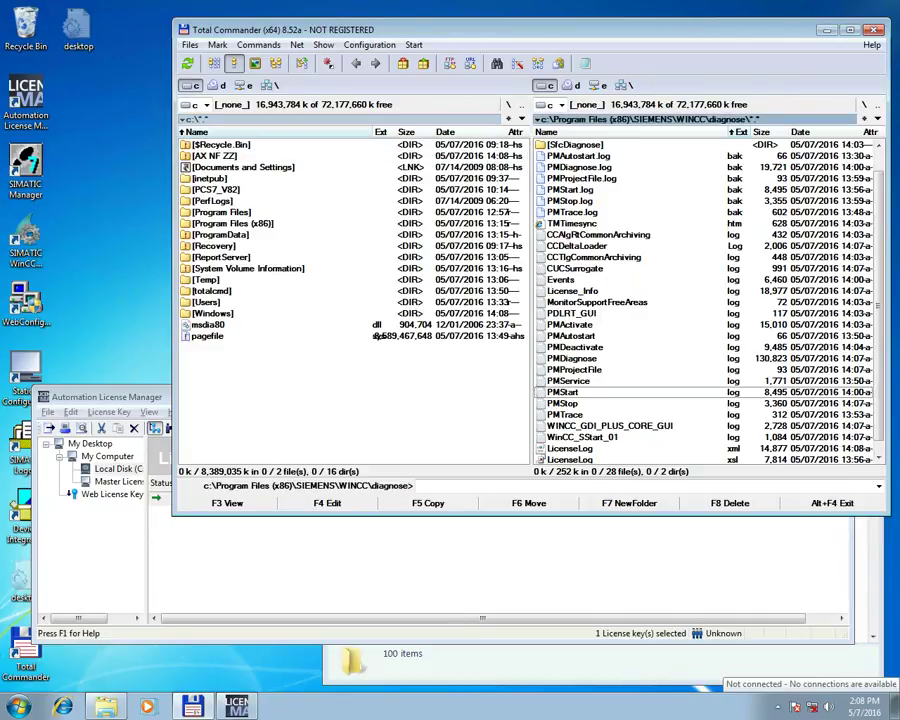
scroll(705, 300, "up", 1)
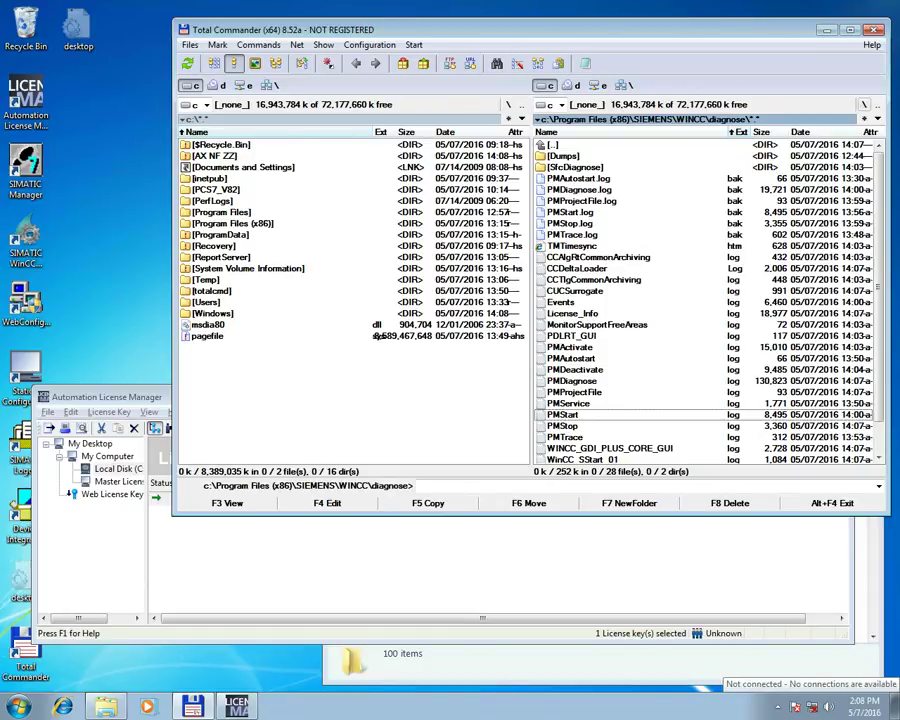
left_click(864, 105)
double_click(568, 314)
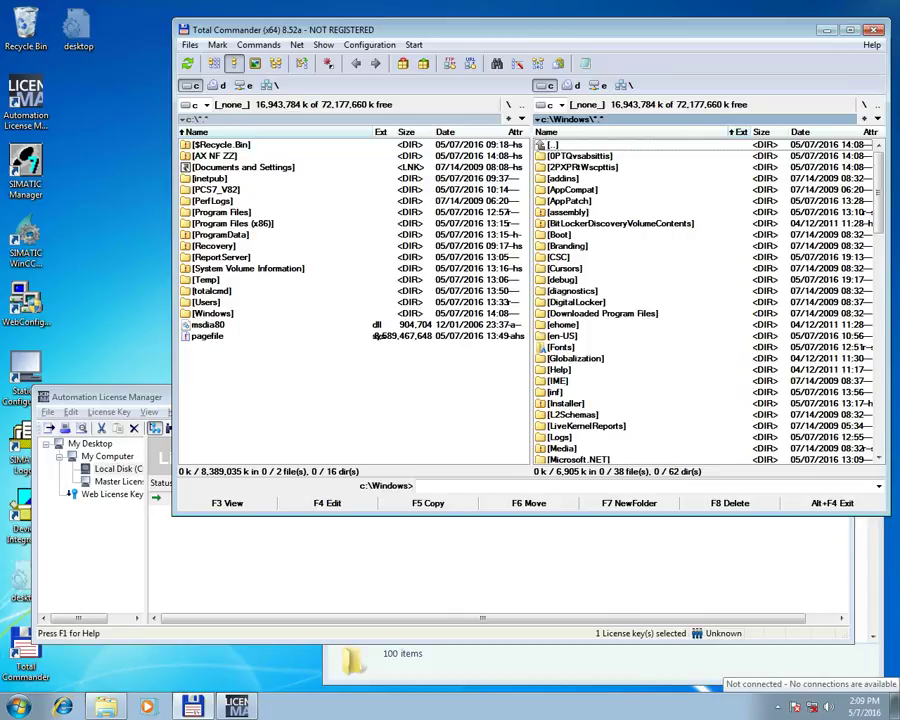
- Mark the 0PTQvsabsittis and 2PXPRtWscpttis folders in C:\Windows
right_click(579, 156)
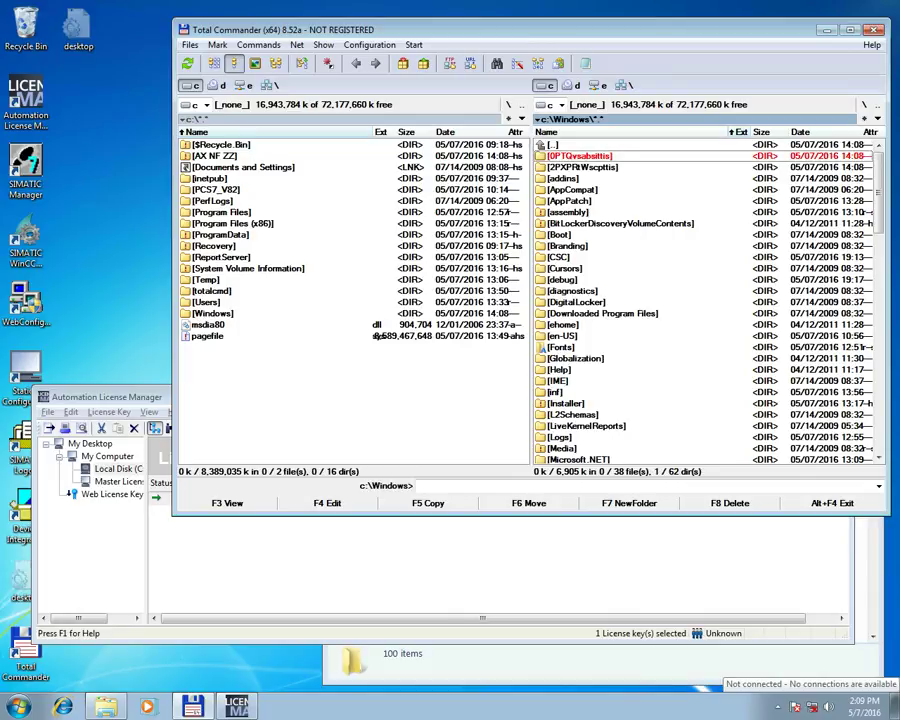
right_click(582, 167)
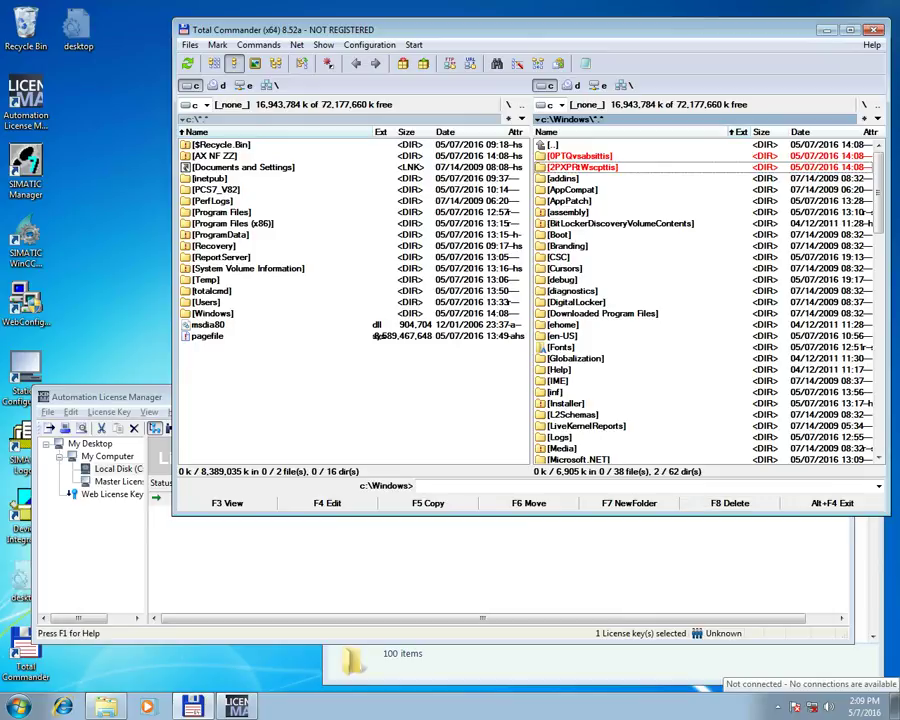
- Exit the hidden background program that offers Show Details in the notification area, and check the SIMATIC WinCC RT options there
left_click(778, 707)
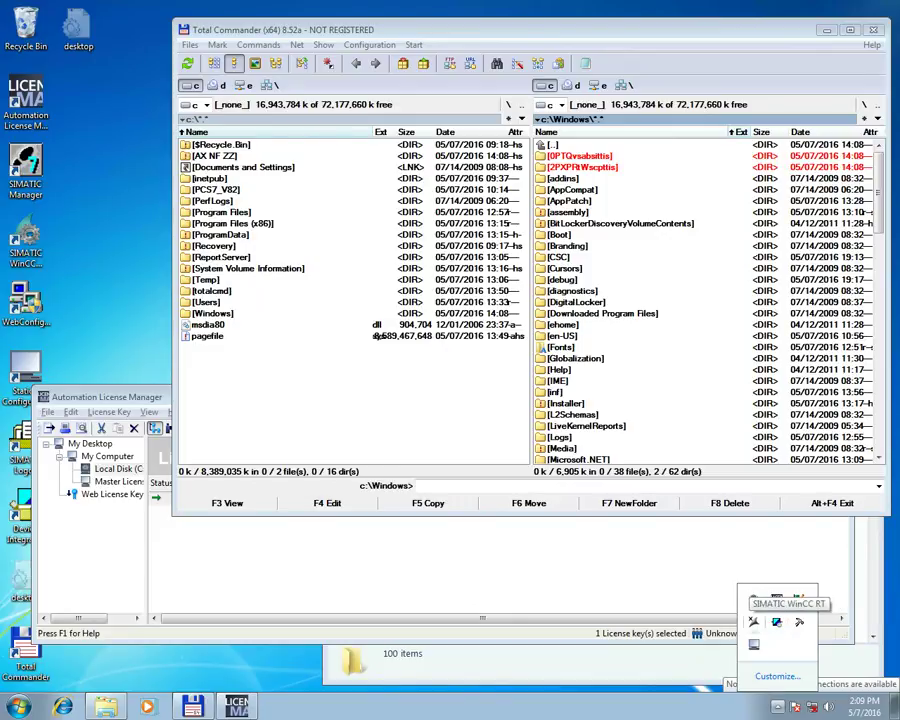
right_click(778, 622)
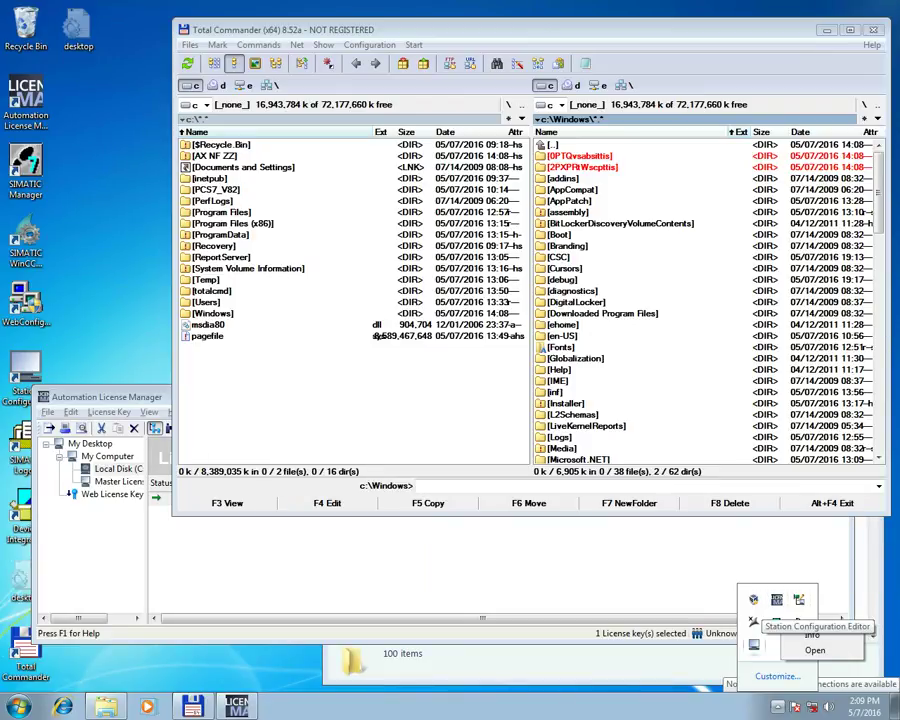
left_click(797, 621)
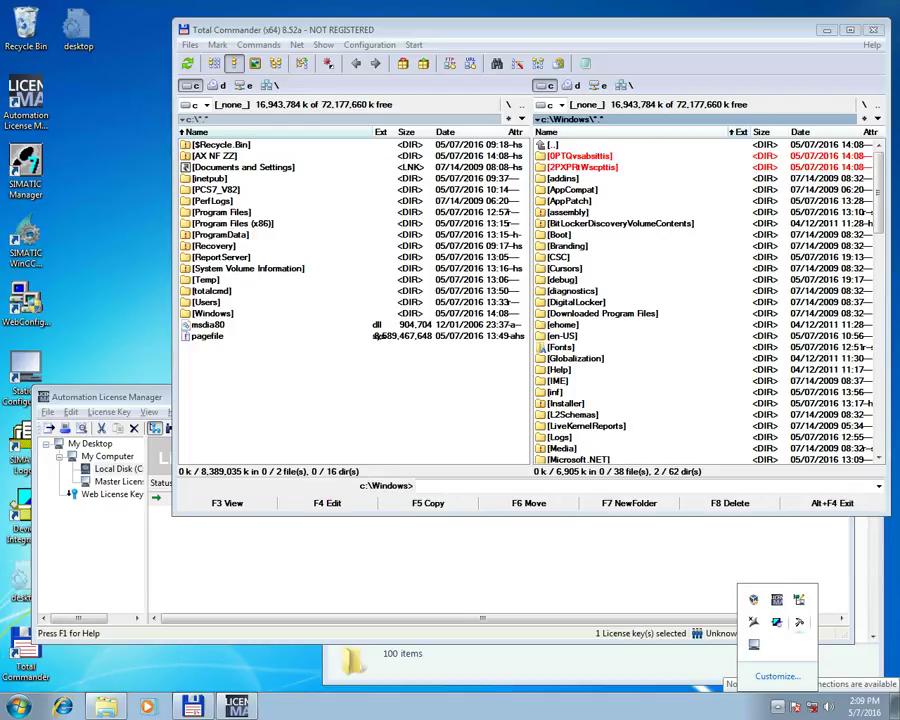
right_click(798, 600)
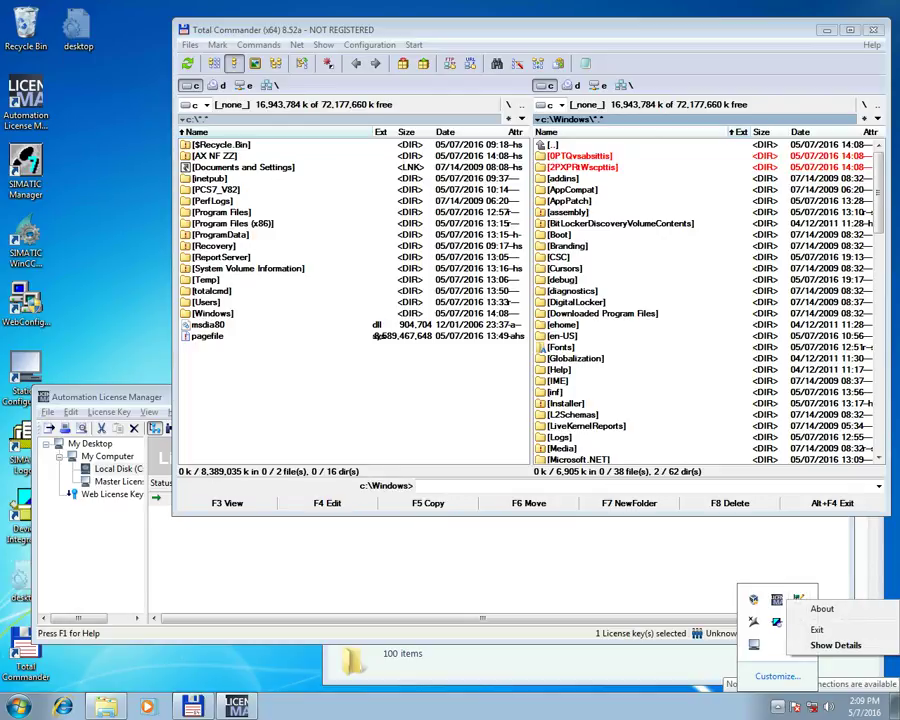
left_click(816, 629)
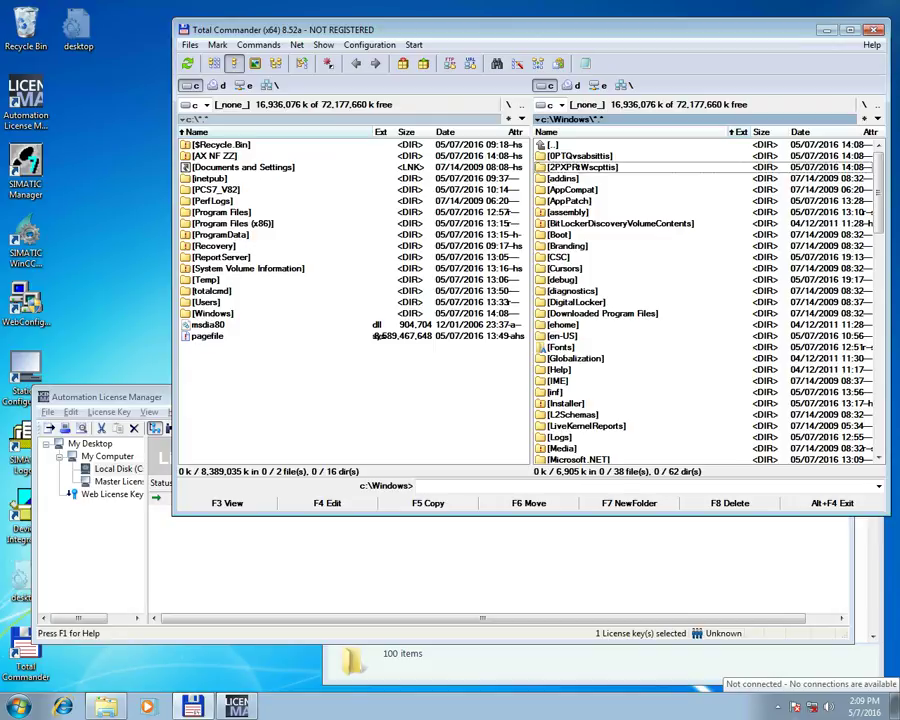
left_click(777, 707)
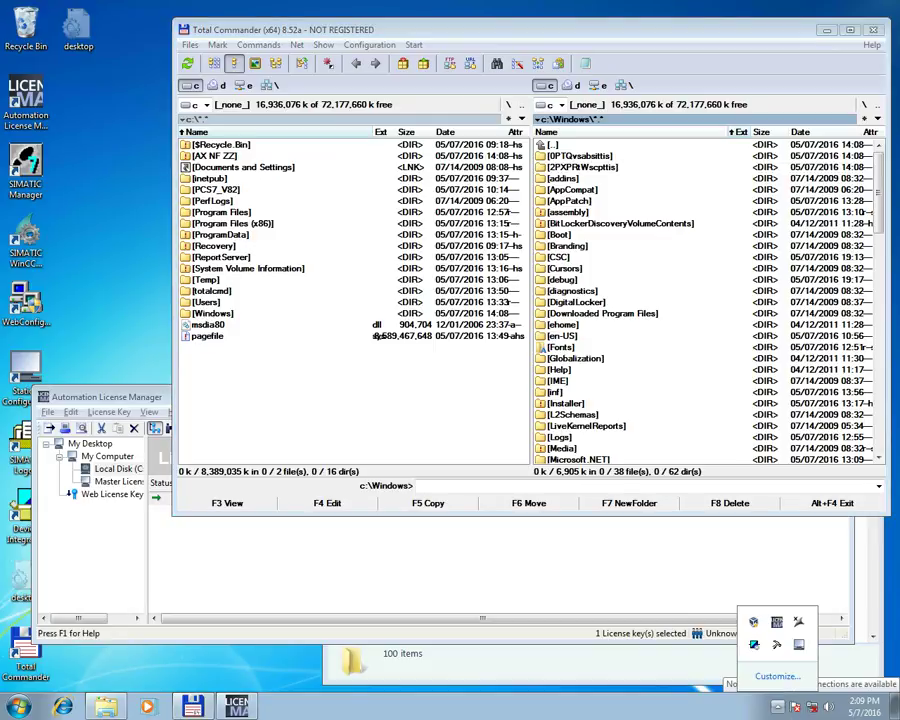
right_click(754, 644)
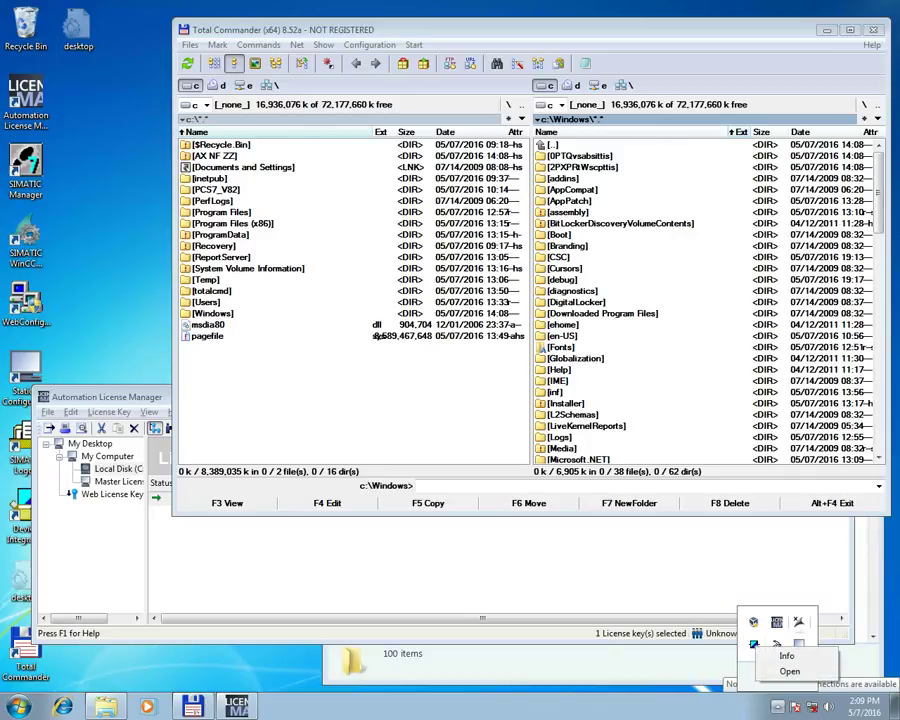
right_click(754, 621)
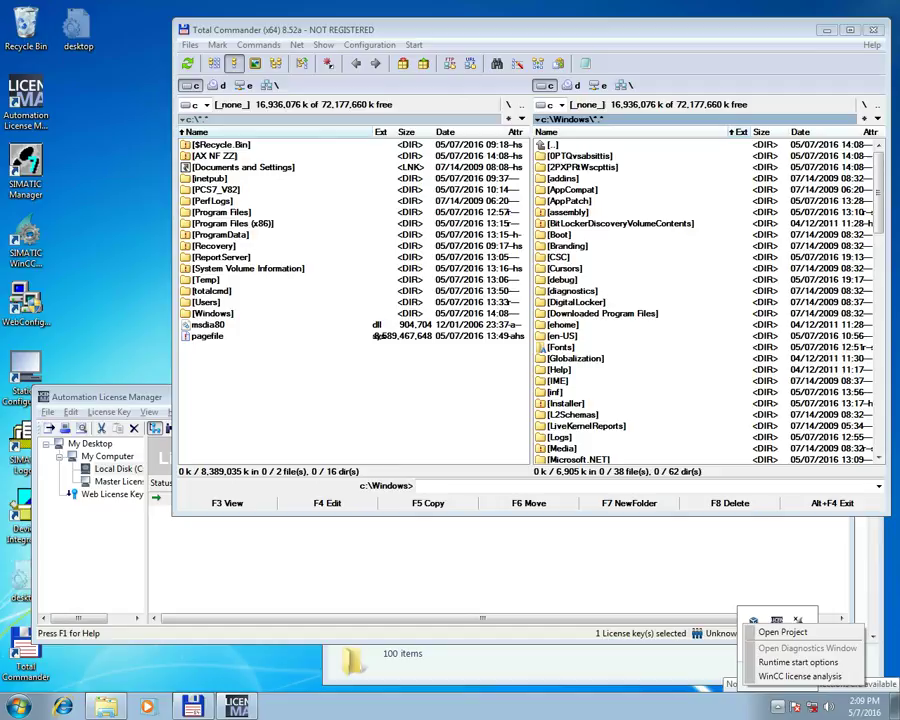
- Switch to Automation License Manager, update the key list for Local Disk (C:), and dismiss the error dialogs
left_click(563, 553)
right_click(563, 553)
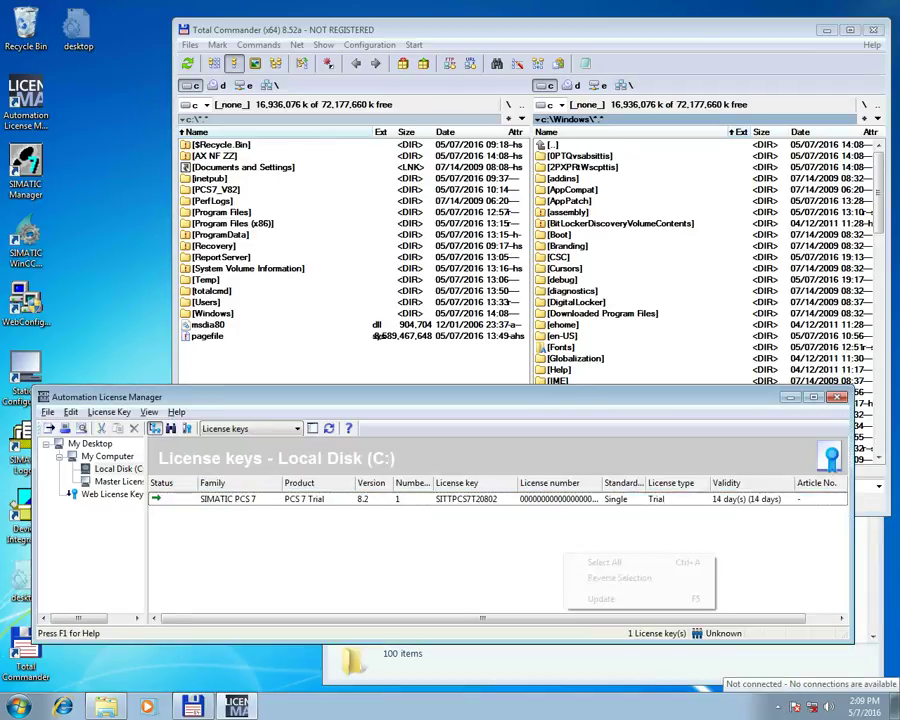
left_click(602, 599)
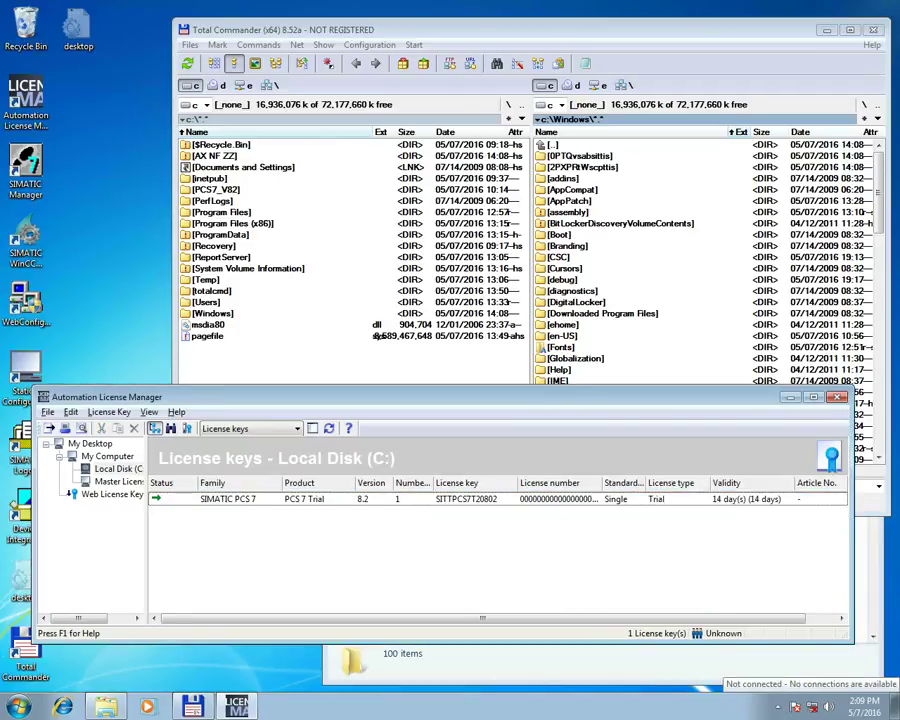
left_click(442, 537)
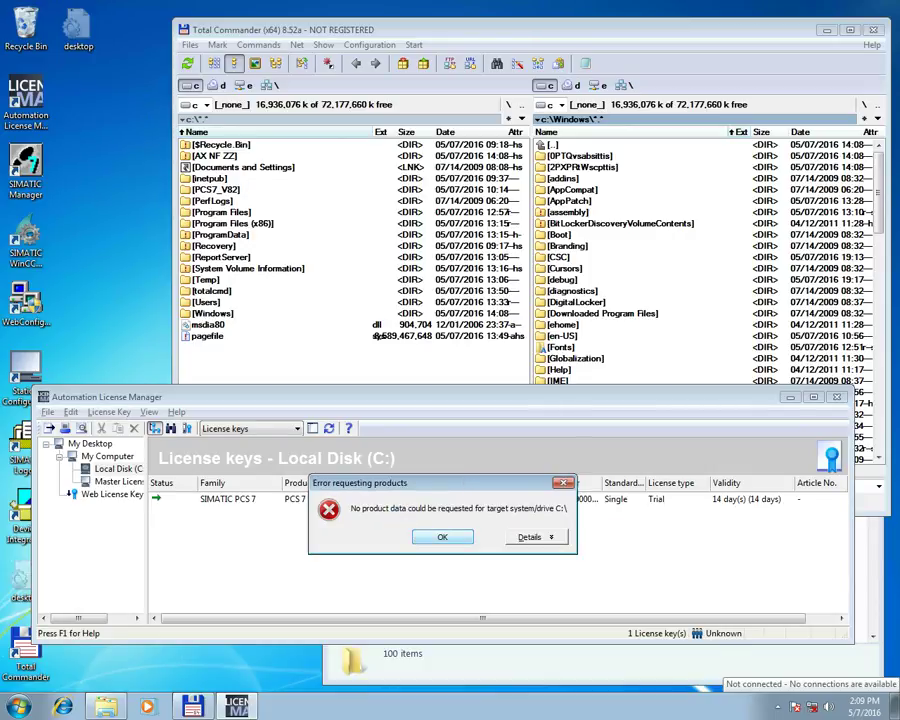
key("Return")
- In Total Commander, check the contents of the AX NF ZZ folder on C: and delete the folder with its files
left_click(215, 156)
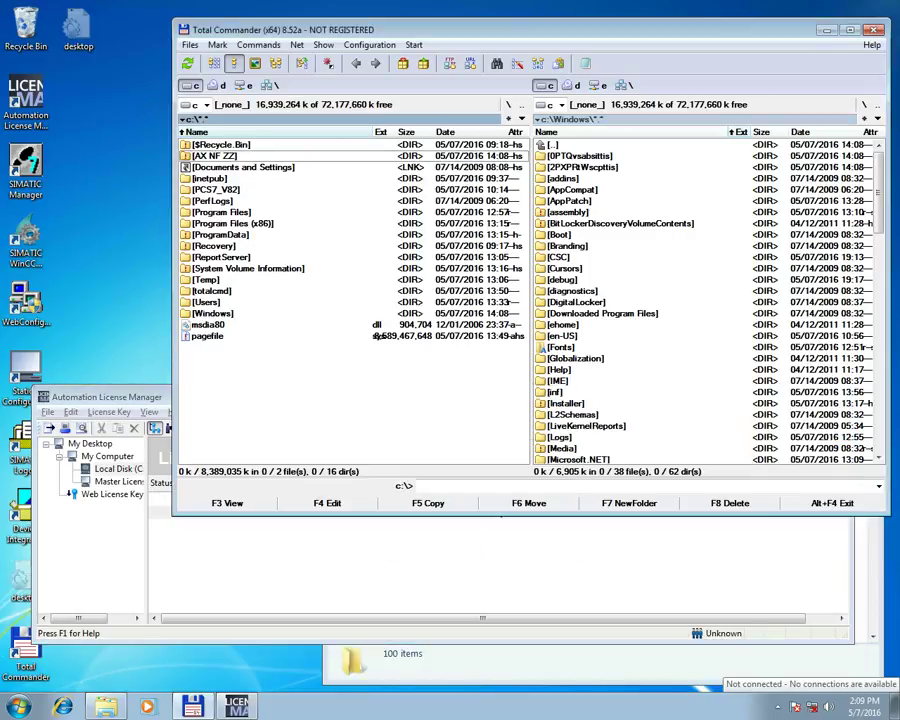
key("Down")
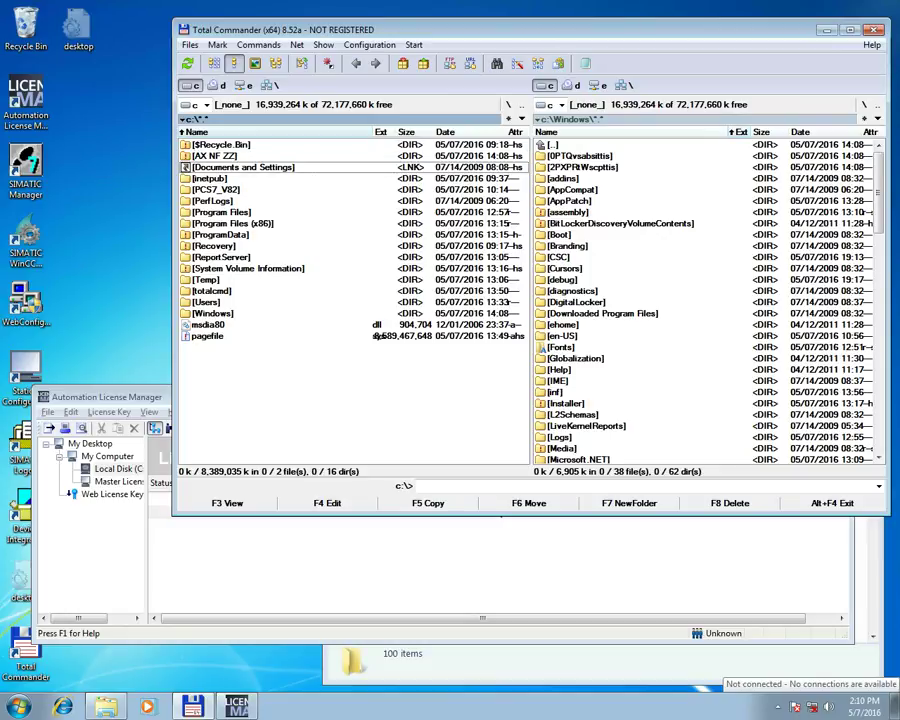
key("Up")
key("Return")
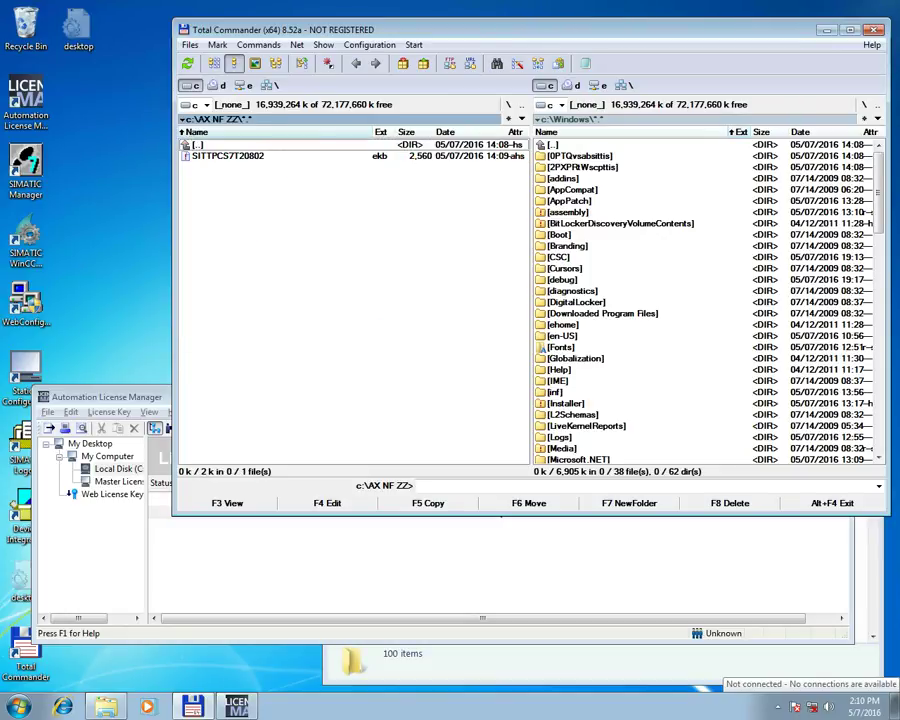
key("BackSpace")
key("Delete")
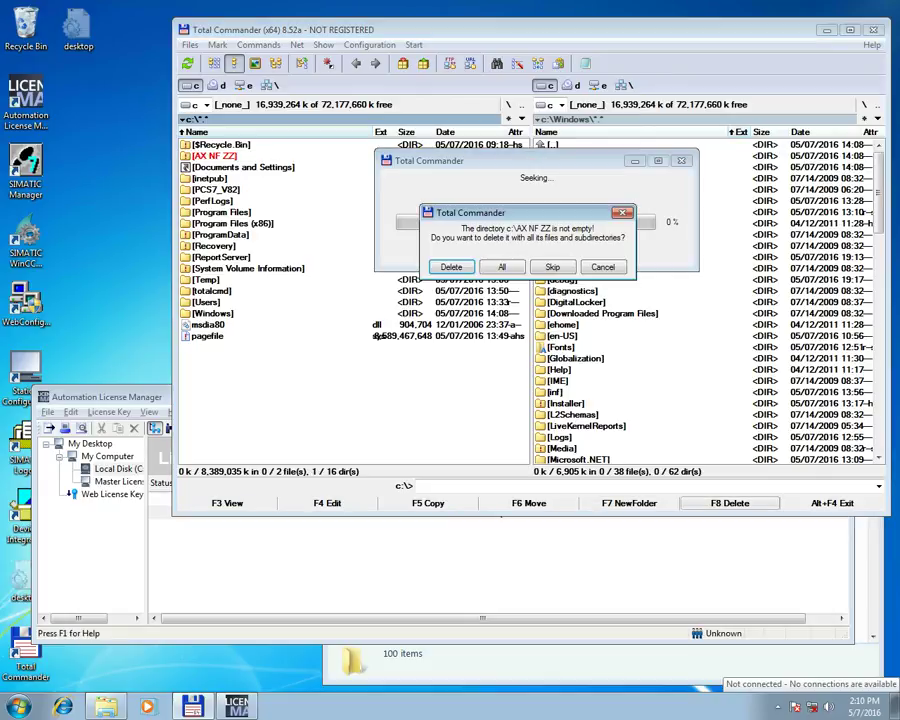
key("Return")
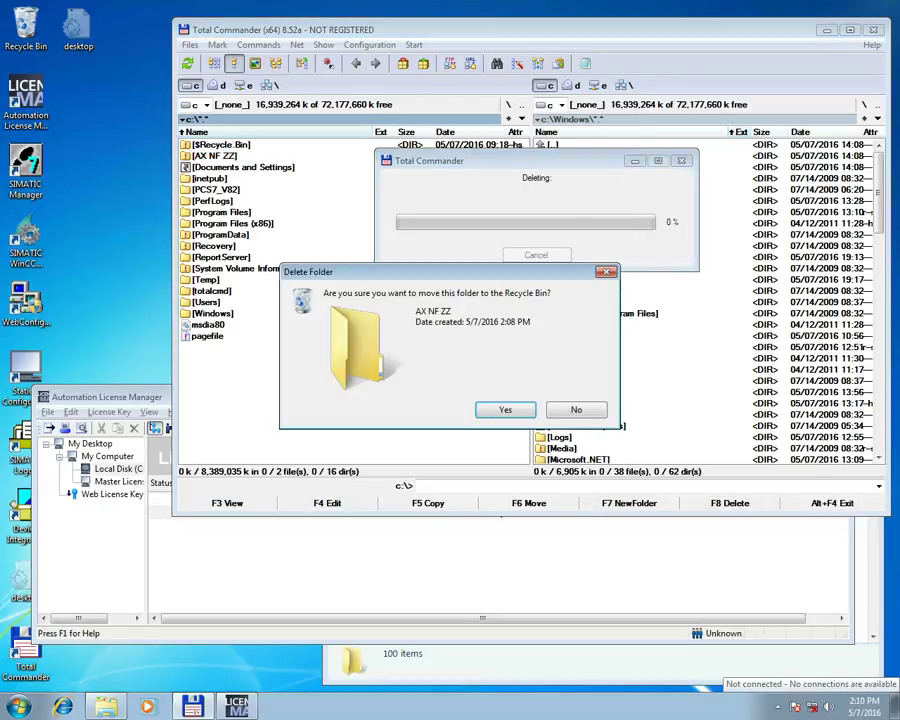
key("Return")
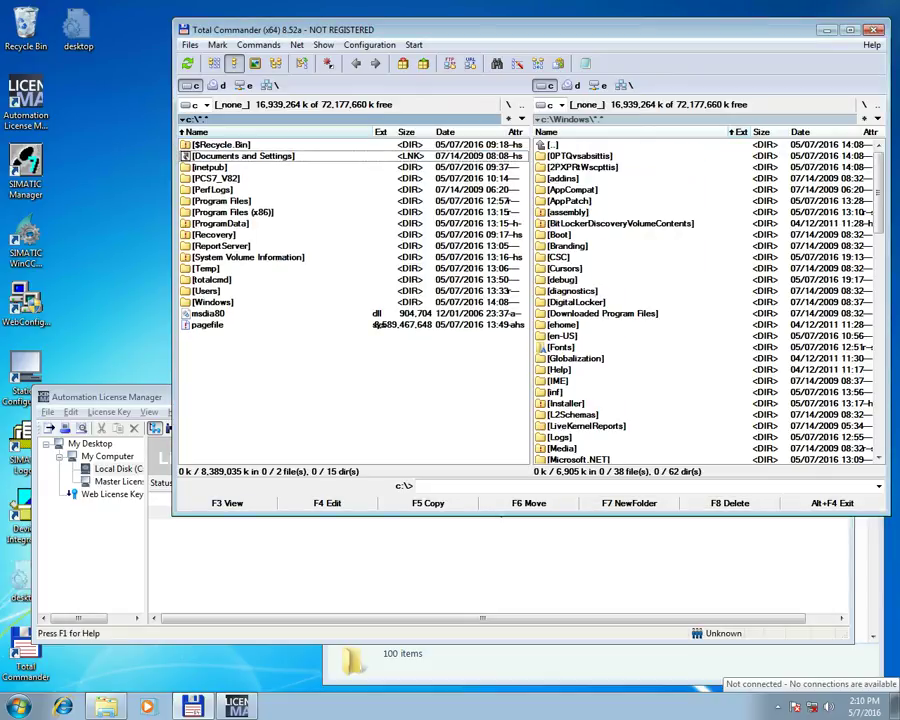
- Delete the 0PTQvsabsittis and 2PXPRtWscpttis folders with all their contents from C:\Windows, granting administrator permission
key("Tab")
right_click(583, 167)
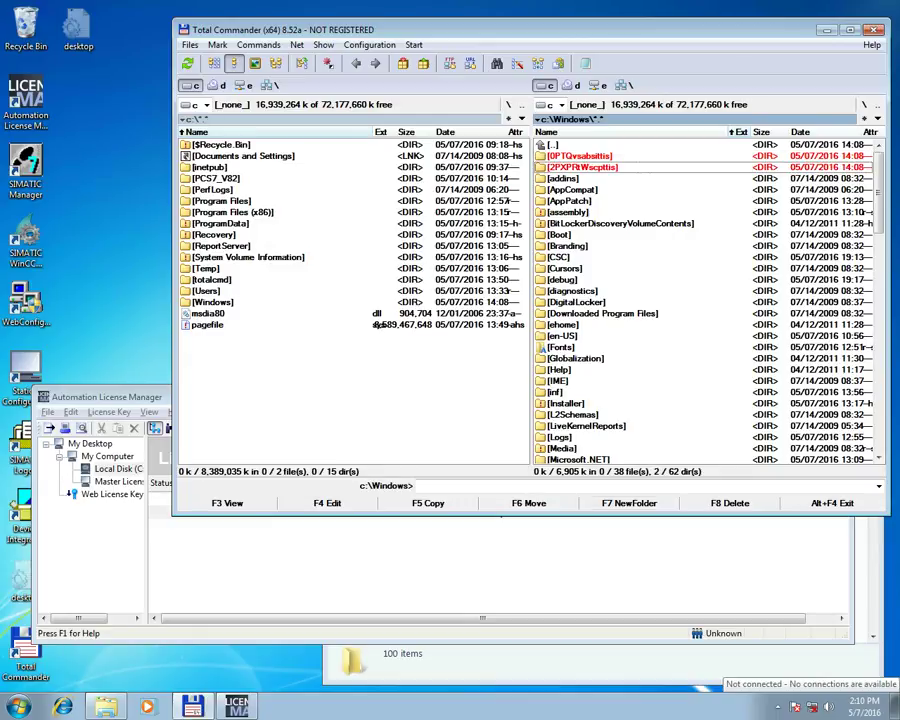
left_click(729, 503)
key("Tab")
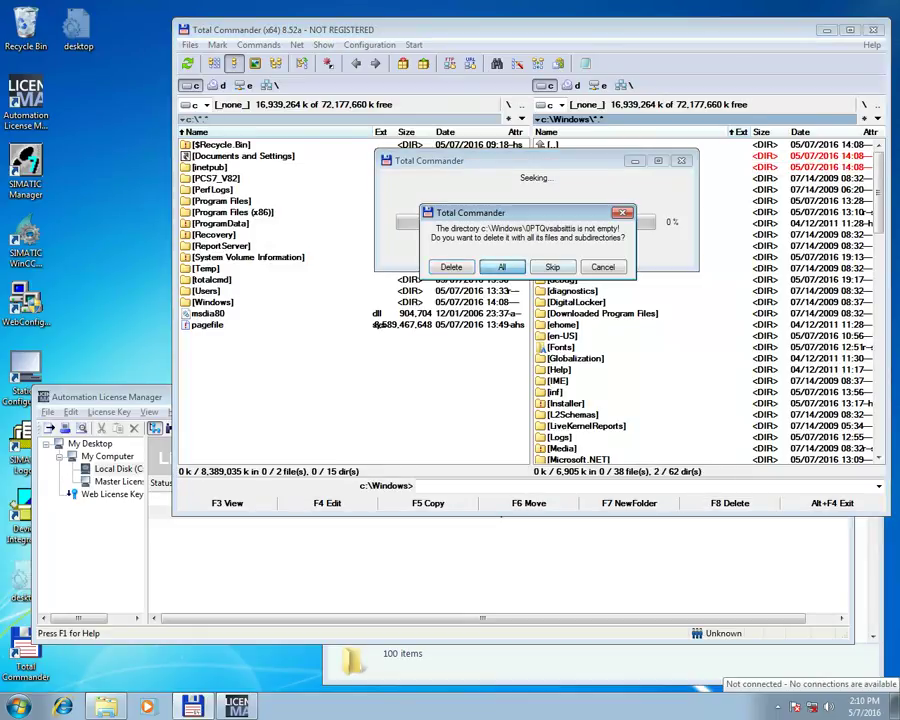
key("Return")
key("Return")
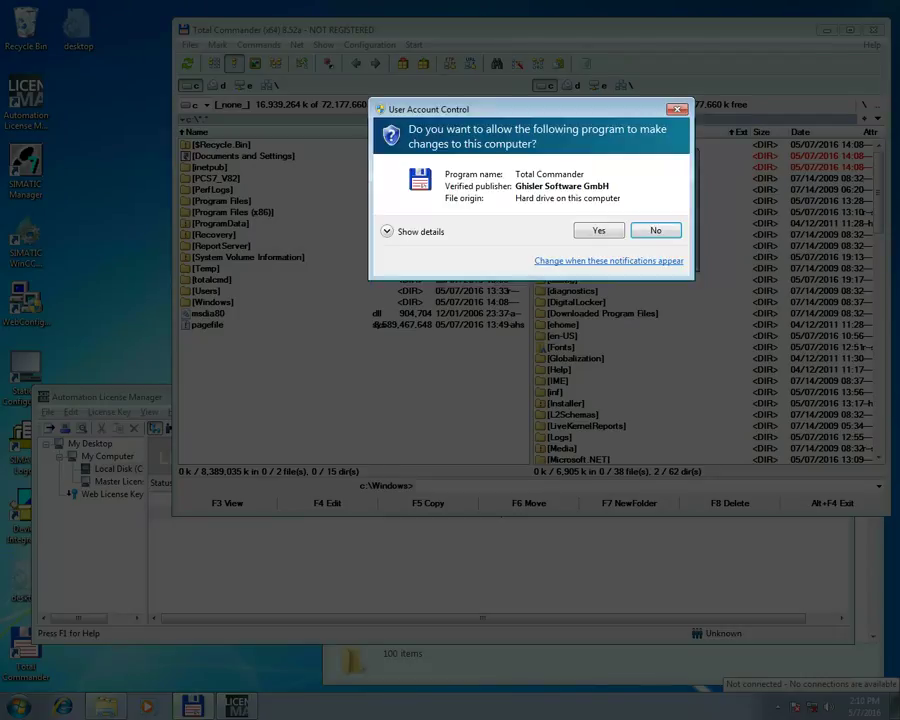
key("alt+y")
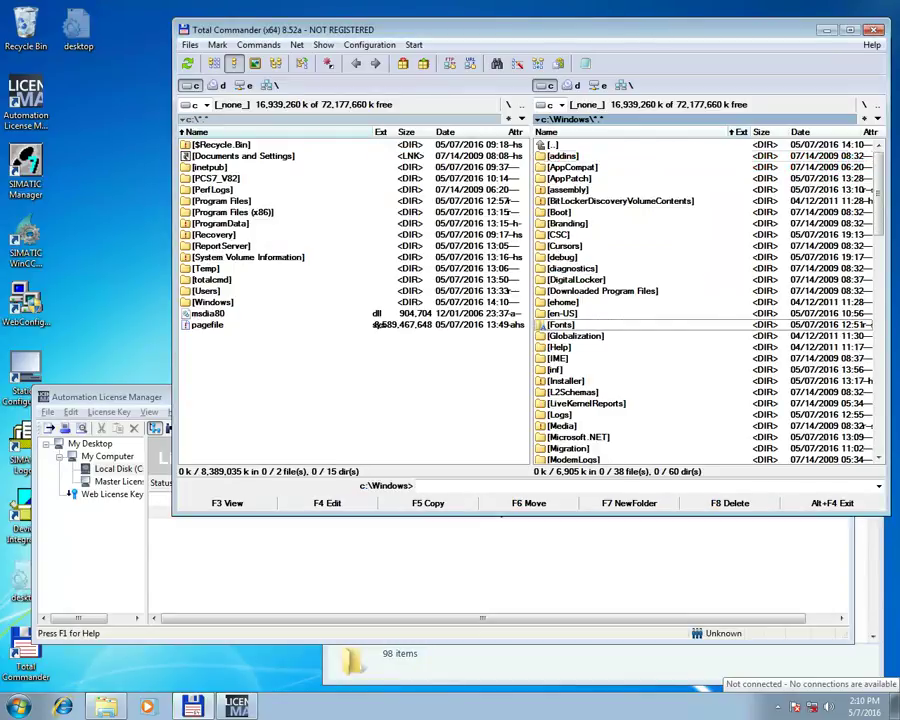
- Delete the 0PTQvsabsittis and 2PXPRtWscpttis folders with their contents from C:\Windows\System32, granting administrator permission
scroll(700, 300, "down", 8)
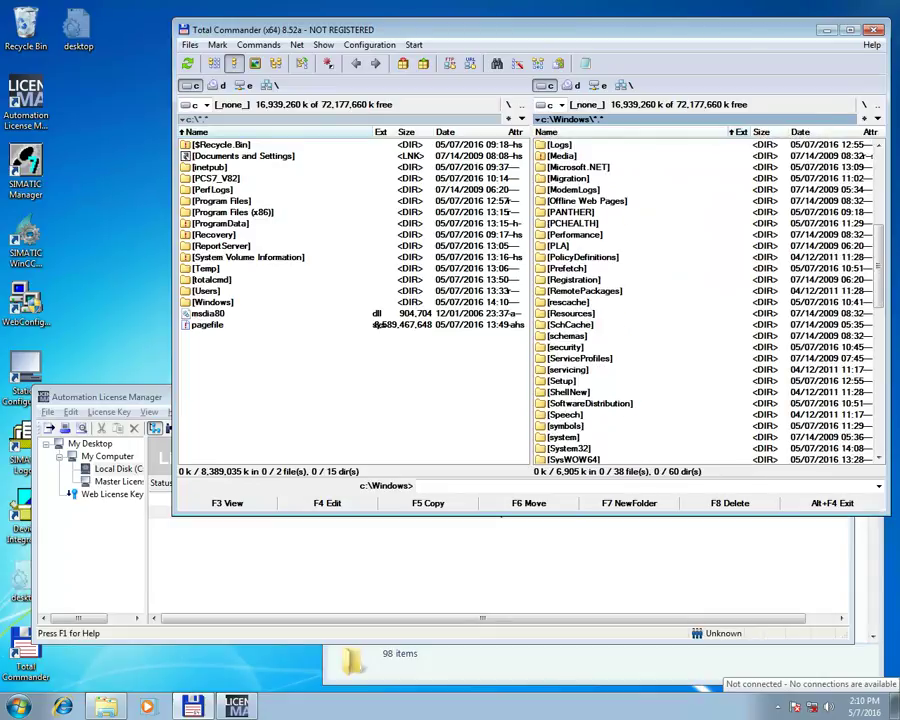
double_click(569, 448)
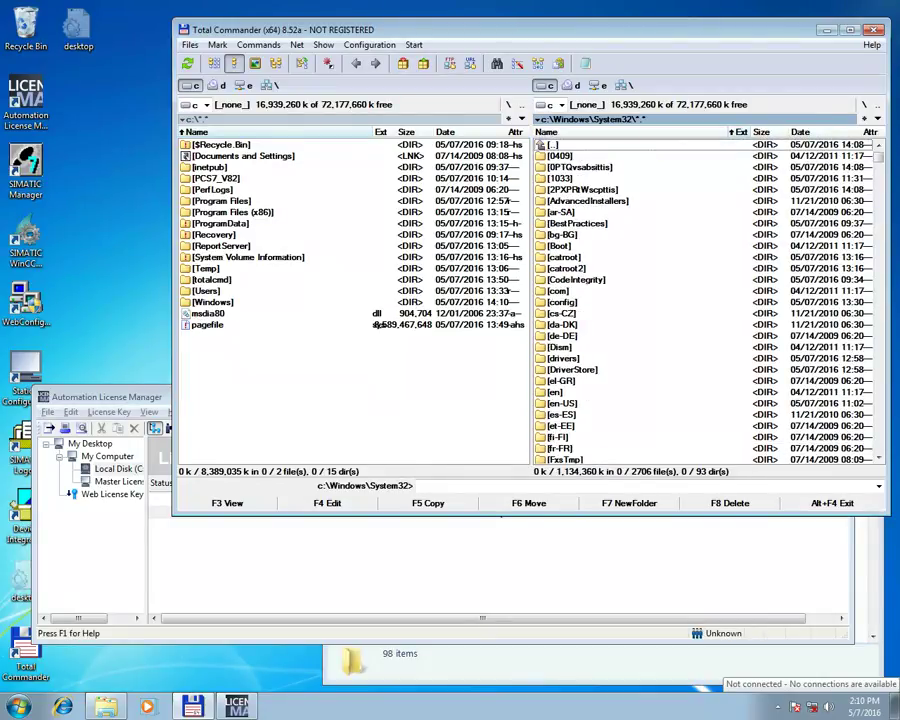
left_click(580, 167, "ctrl")
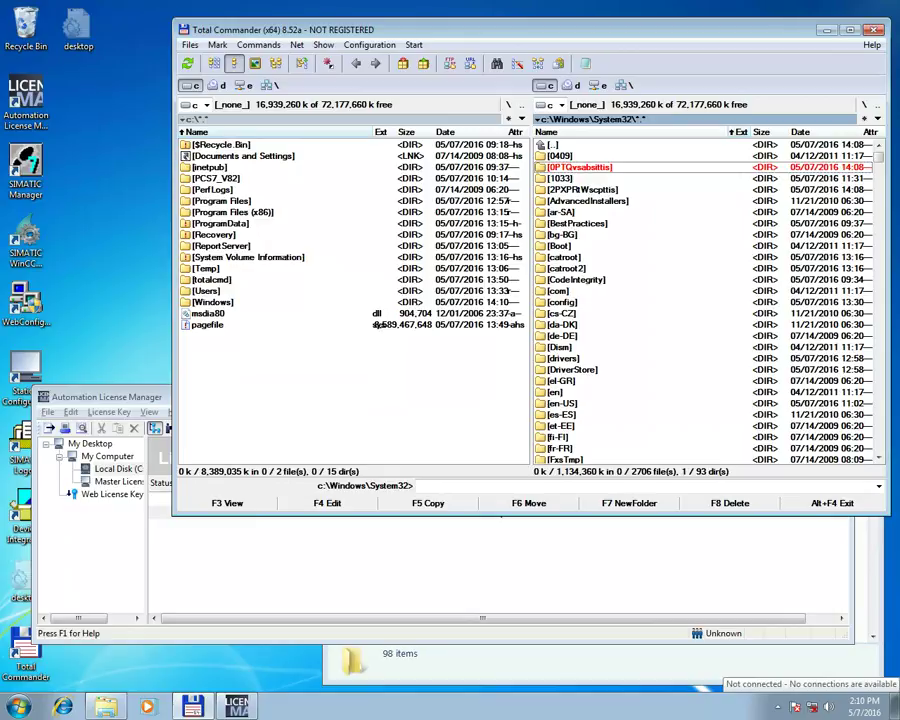
left_click(582, 190, "ctrl")
left_click(730, 503)
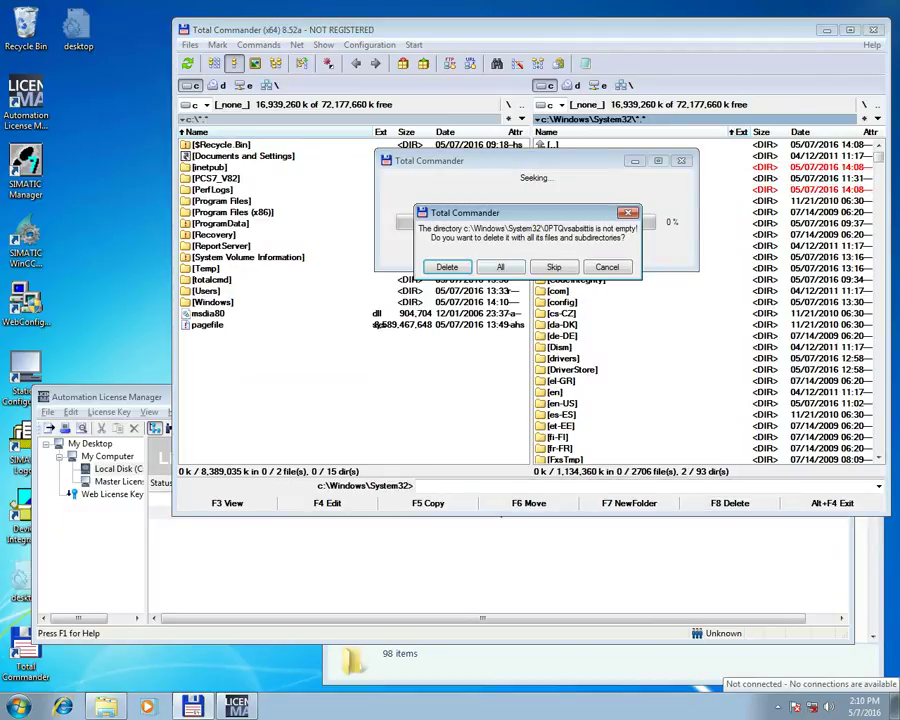
left_click(446, 266)
key("Return")
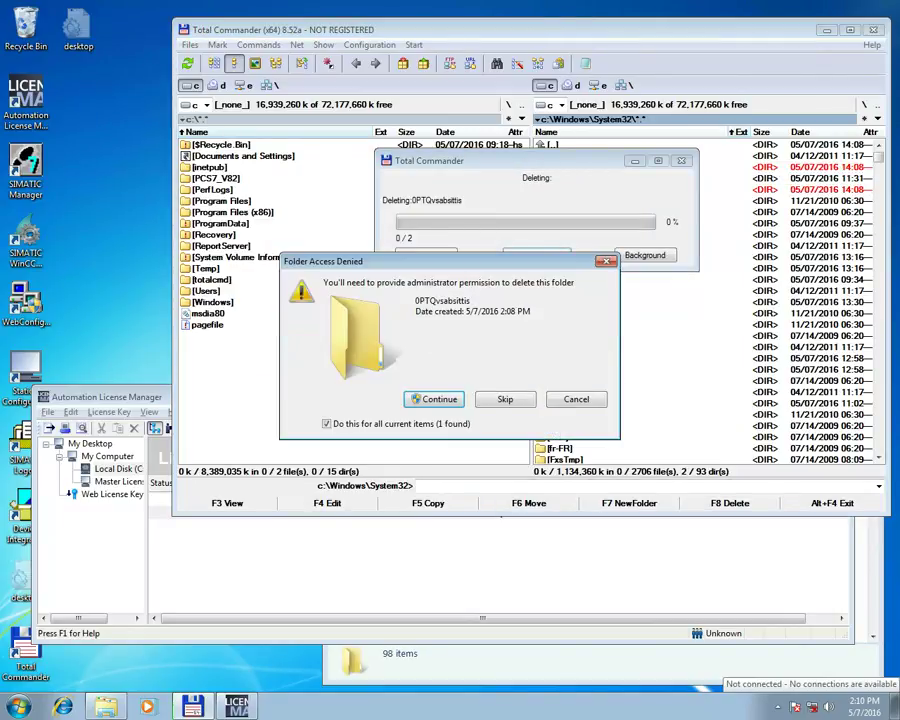
key("Return")
key("Return")
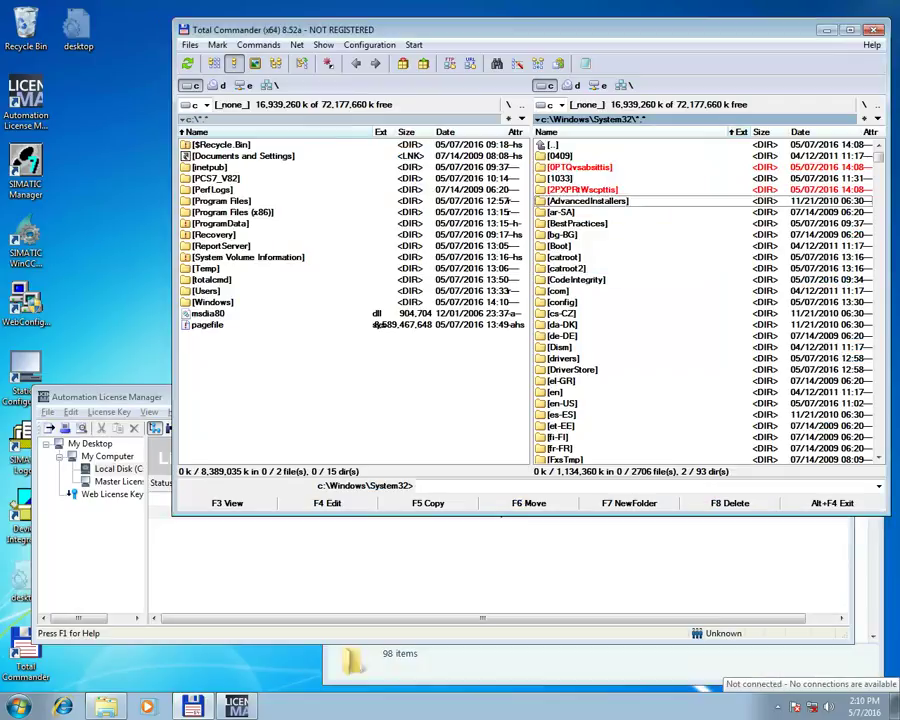
- Update the Local Disk (C:) key list in Automation License Manager, view the target system error's details, and close the program
left_click(473, 549)
right_click(473, 549)
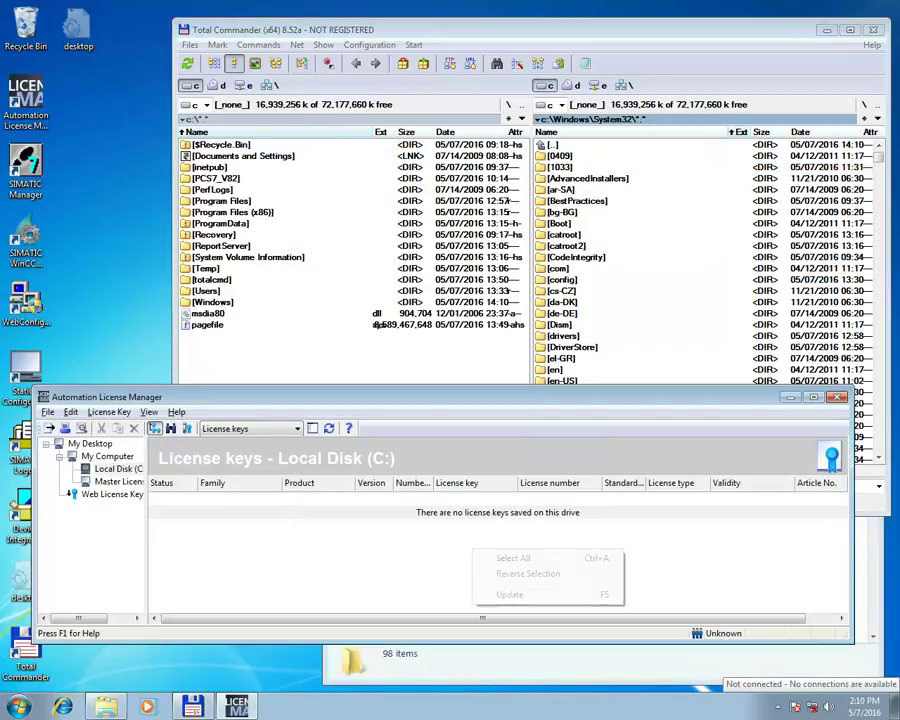
left_click(510, 595)
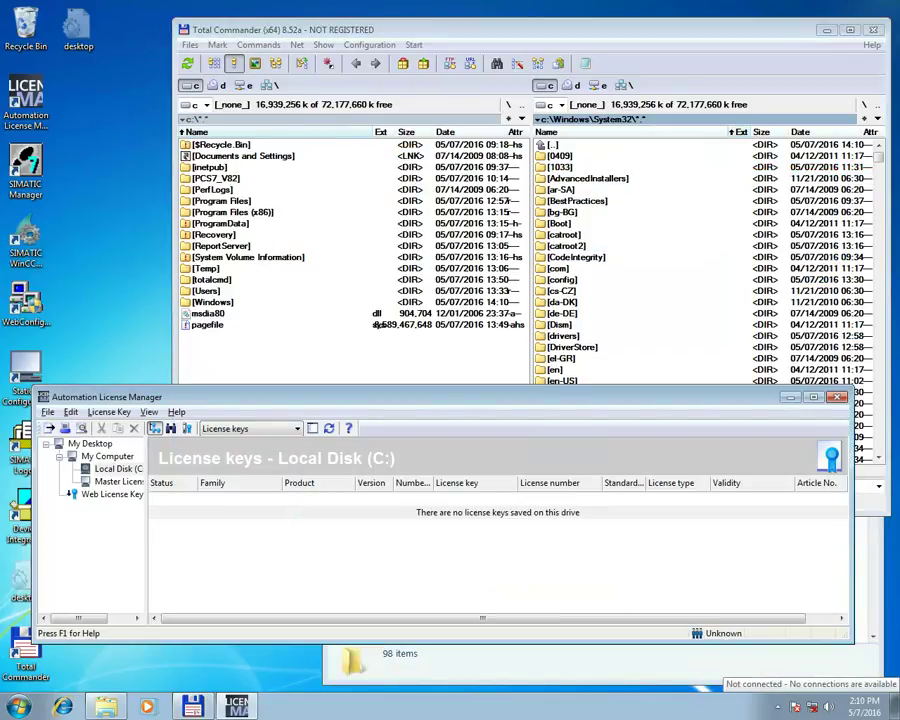
left_click(512, 537)
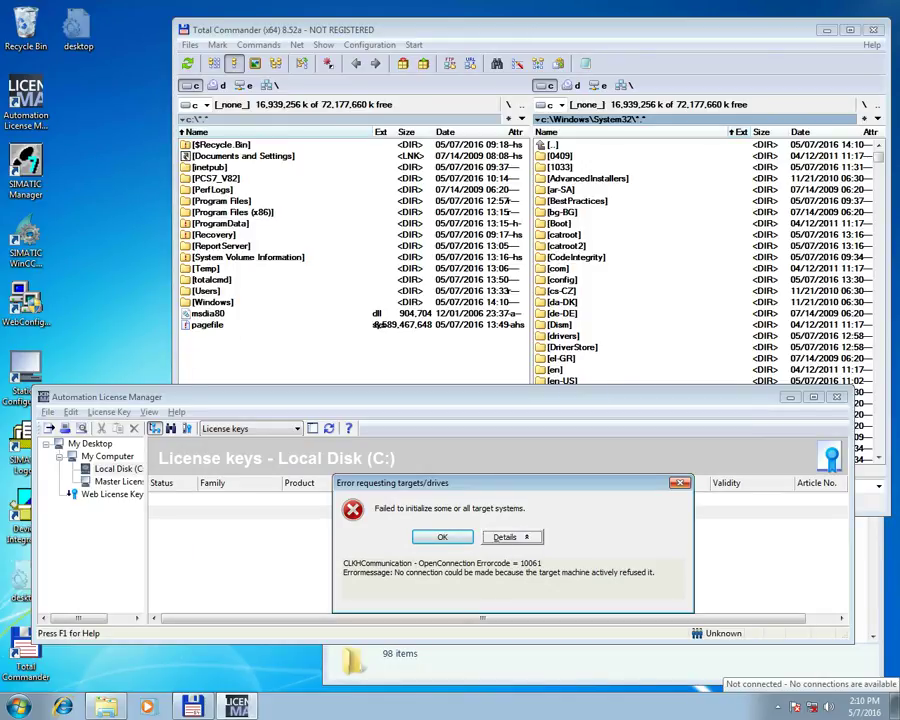
key("Return")
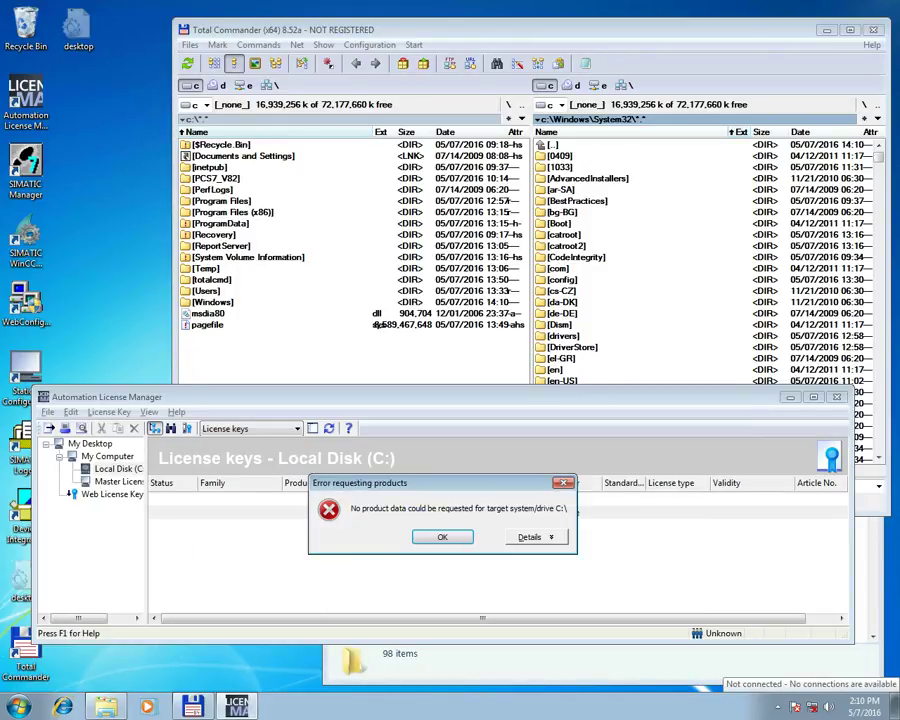
key("Return")
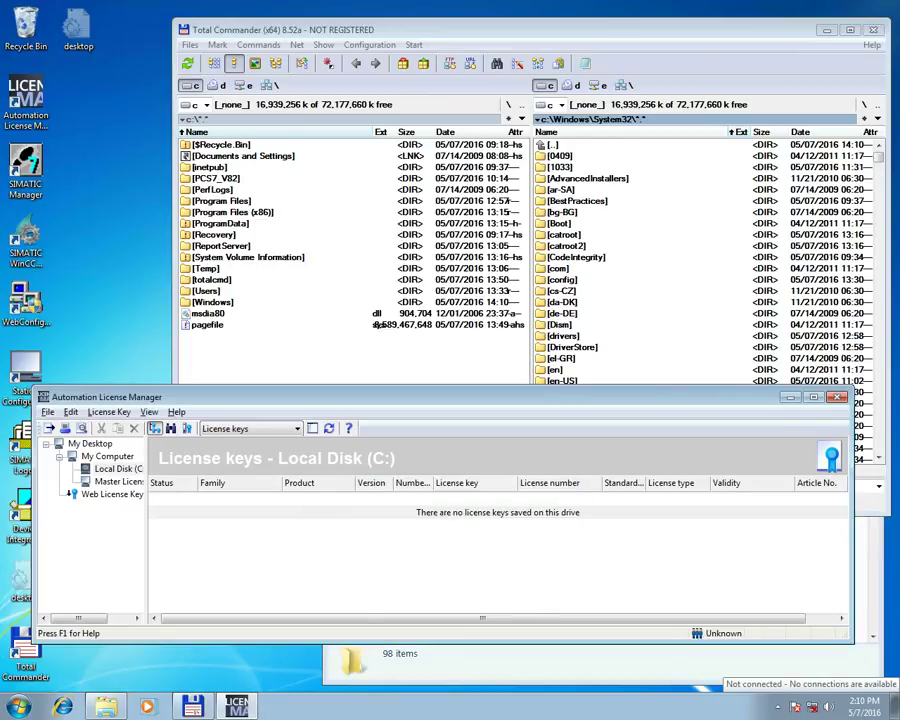
key("alt+F4")
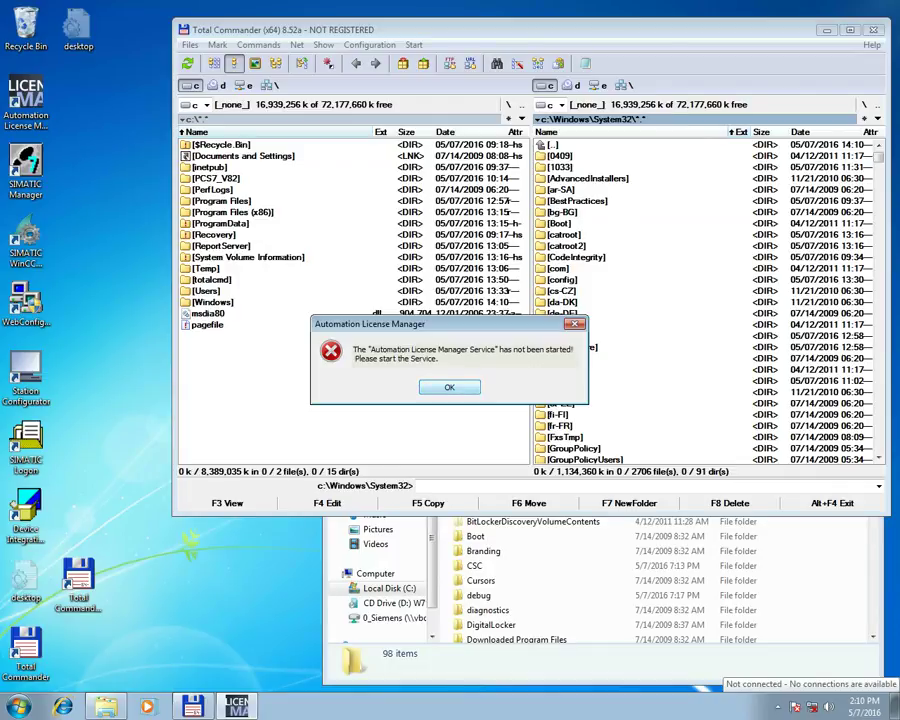
- Dismiss the Automation License Manager Service error and restart Windows
key("Return")
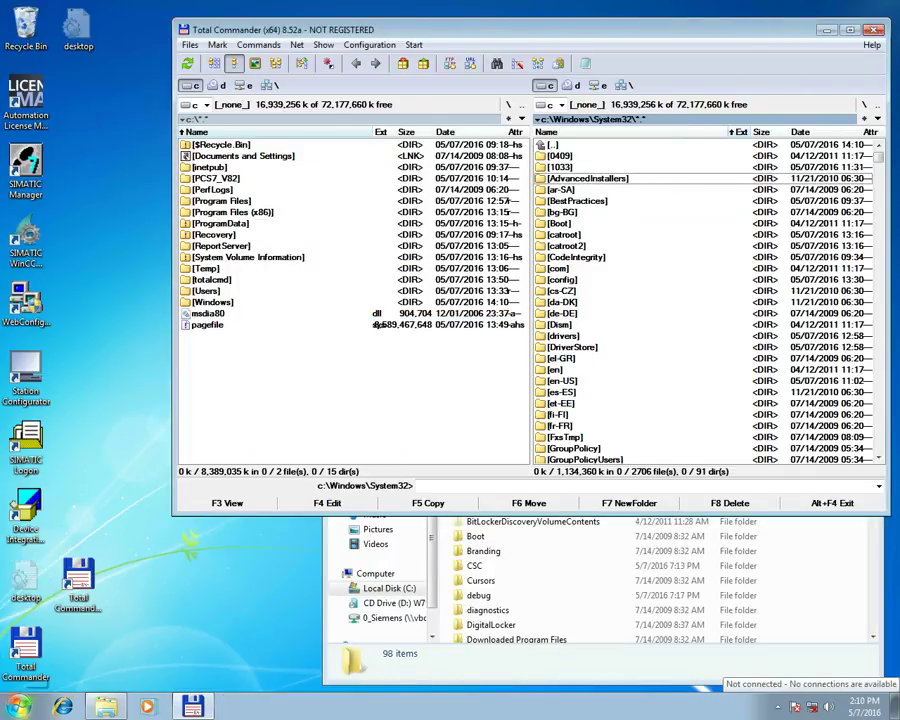
left_click(18, 706)
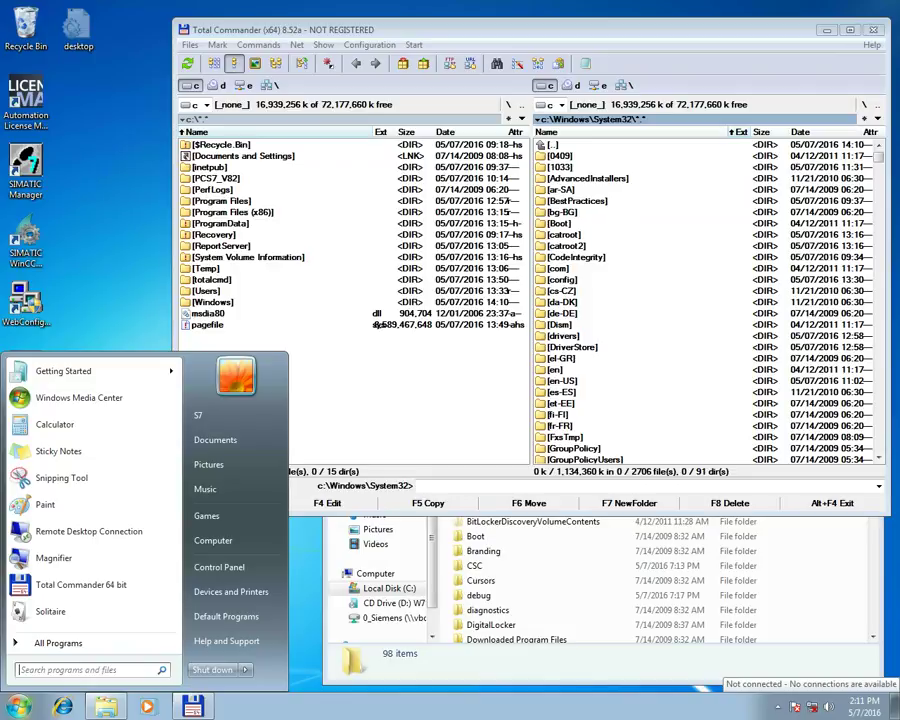
mouse_move(245, 669)
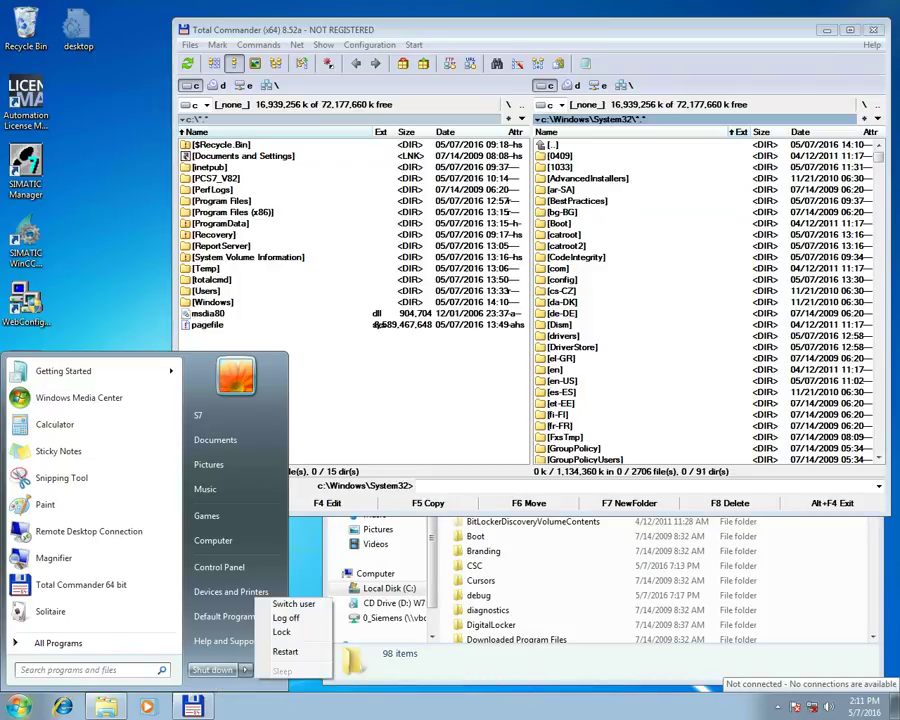
left_click(286, 652)
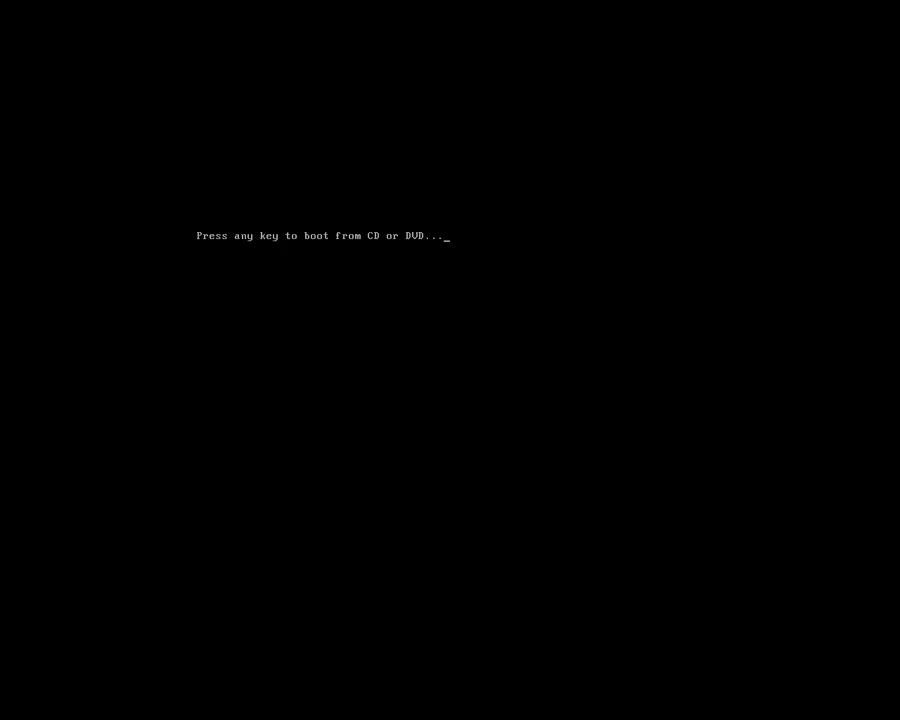
key("Return")
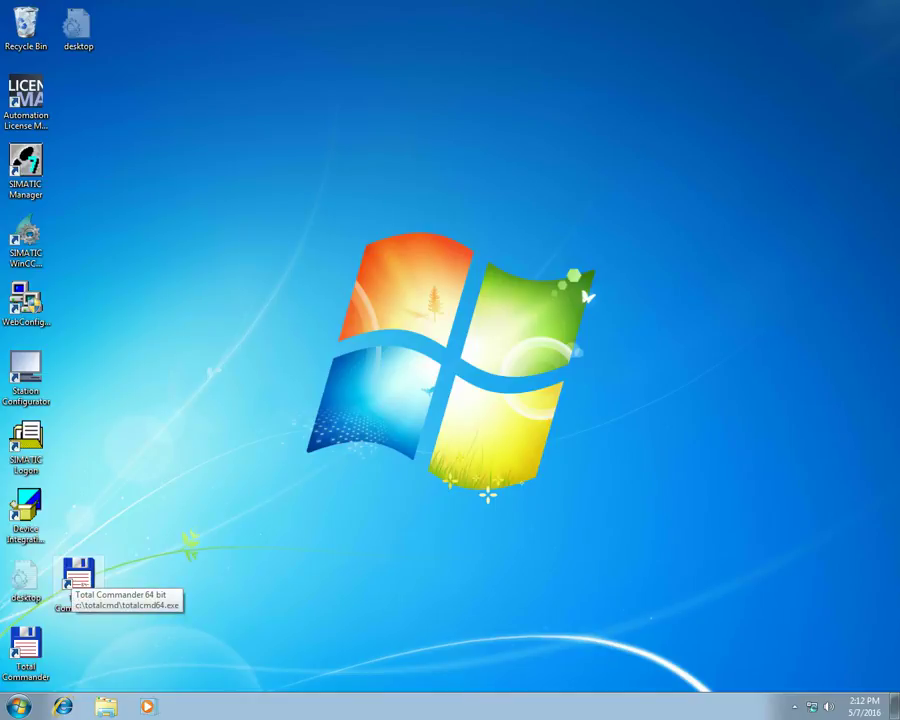
- Start Total Commander 64 bit past its shareware notice, and open Automation License Manager, cancelling the one-time logon
double_click(75, 573)
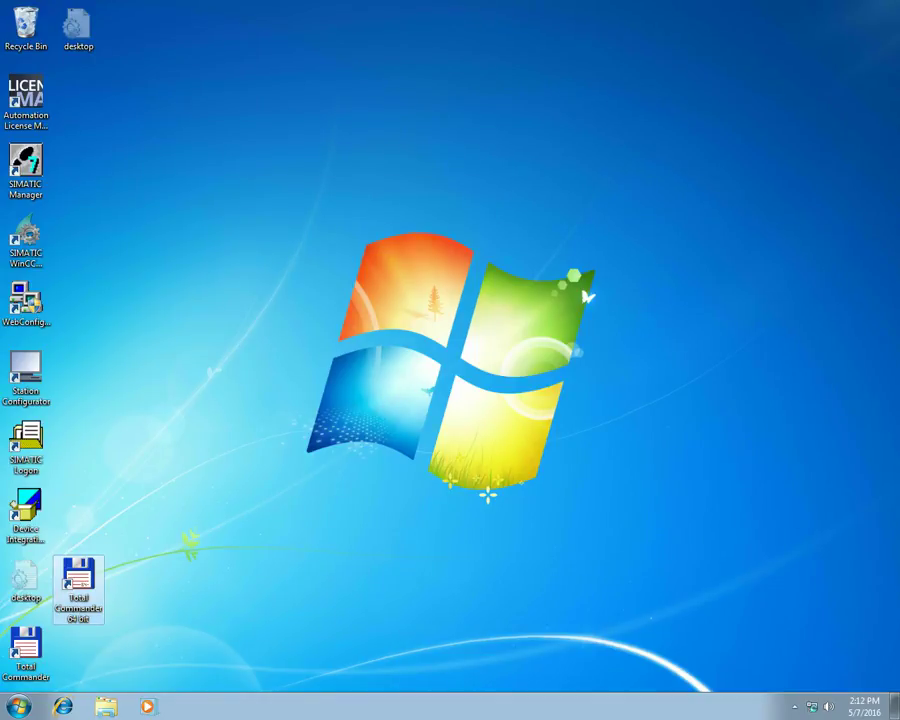
key("Return")
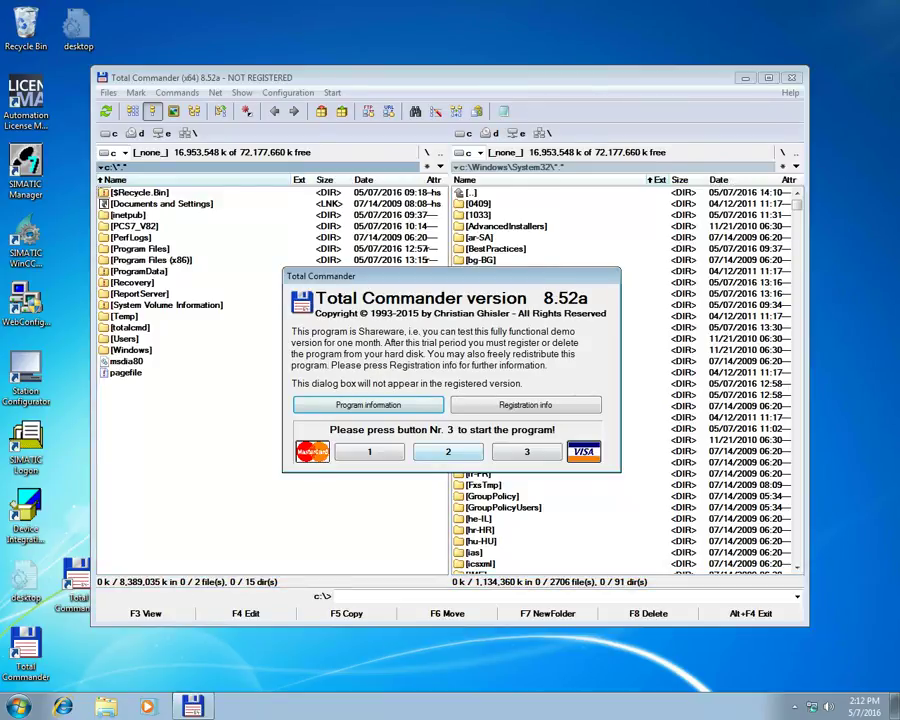
key("3")
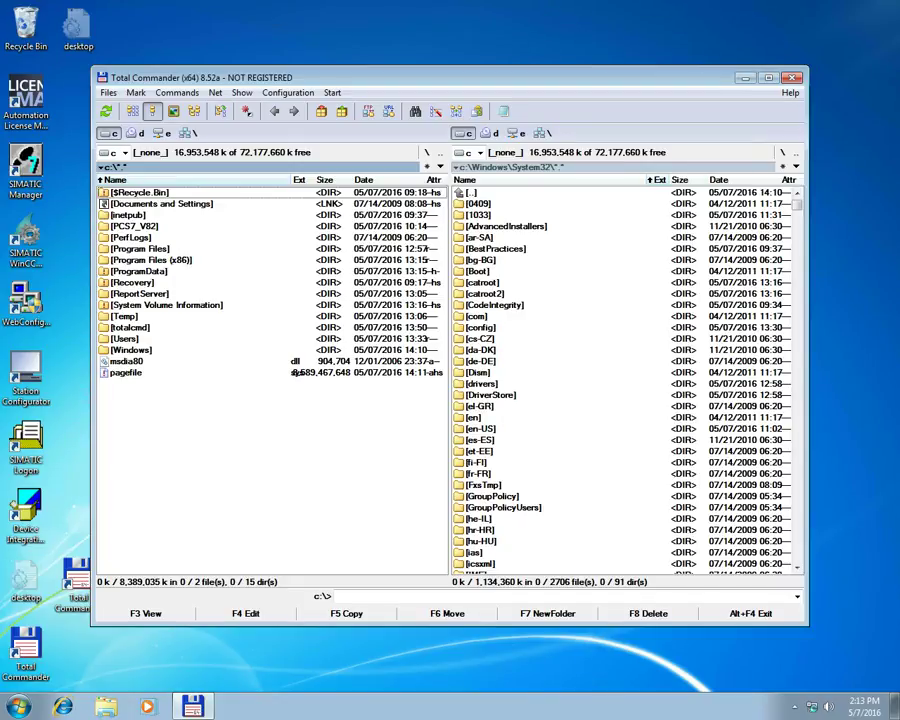
double_click(26, 100)
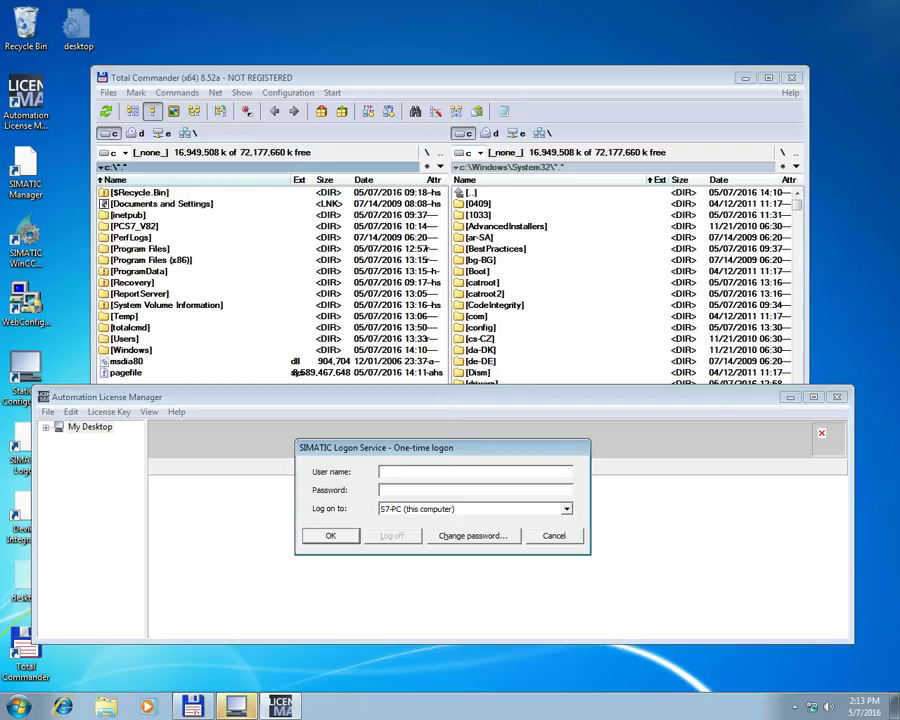
left_click(554, 536)
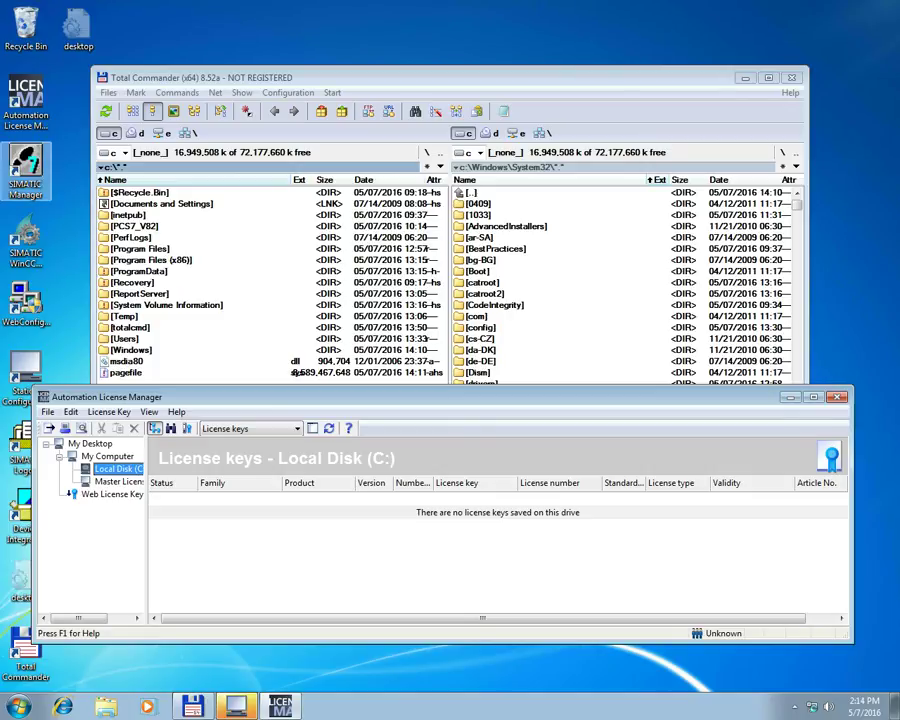
- Start SIMATIC Manager and activate the PCS 7 Trial license key
double_click(26, 170)
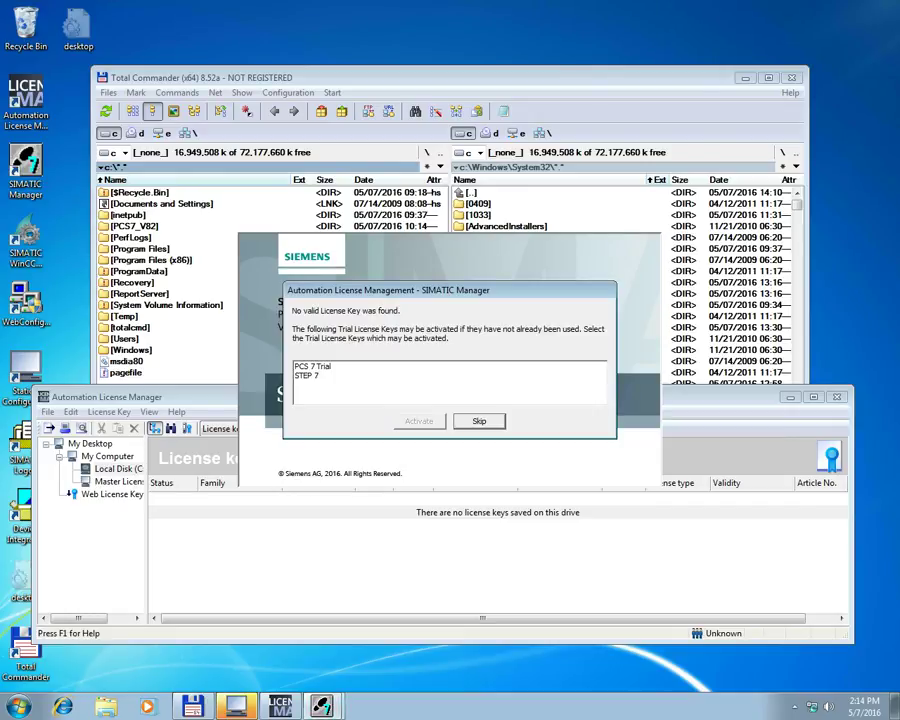
left_click(314, 366)
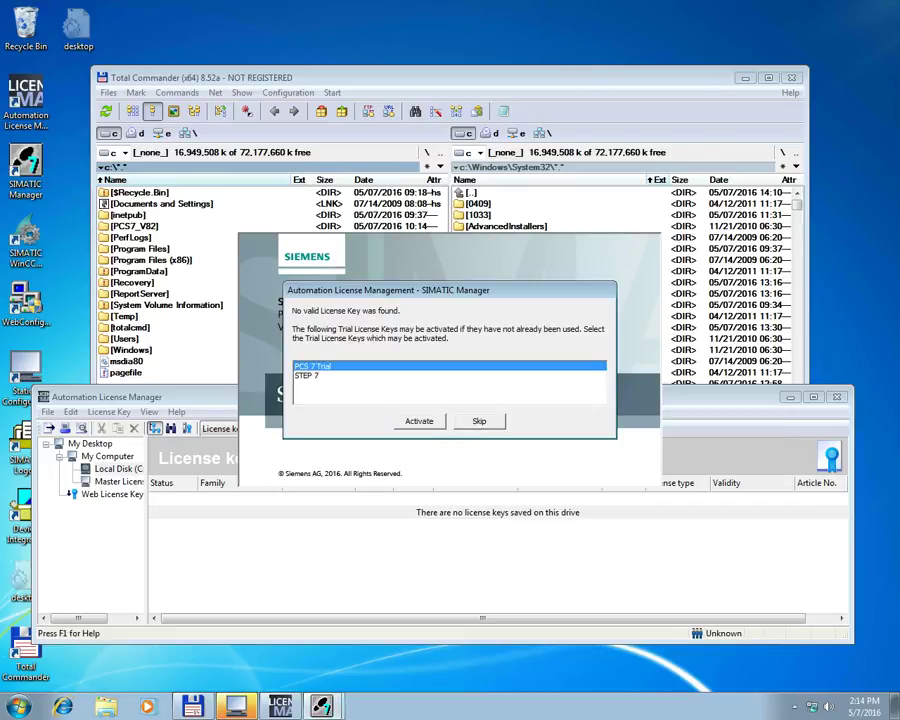
left_click(419, 421)
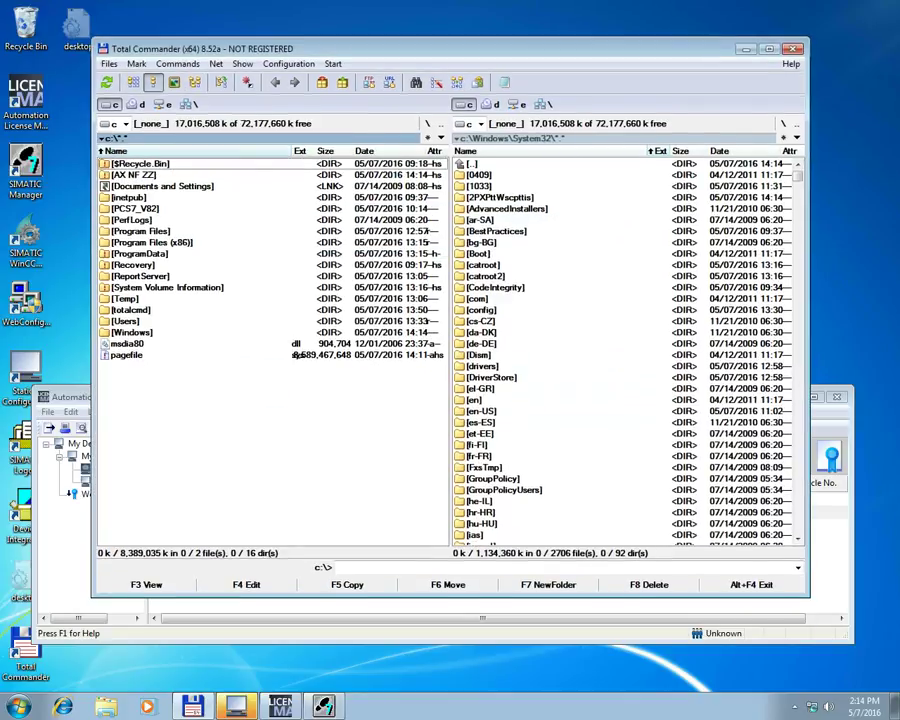
- In Total Commander, mark the 2PXPttWscpttis folder in c:\Windows\System32 and open the AX NF ZZ folder on C:
left_click(134, 175)
right_click(500, 198)
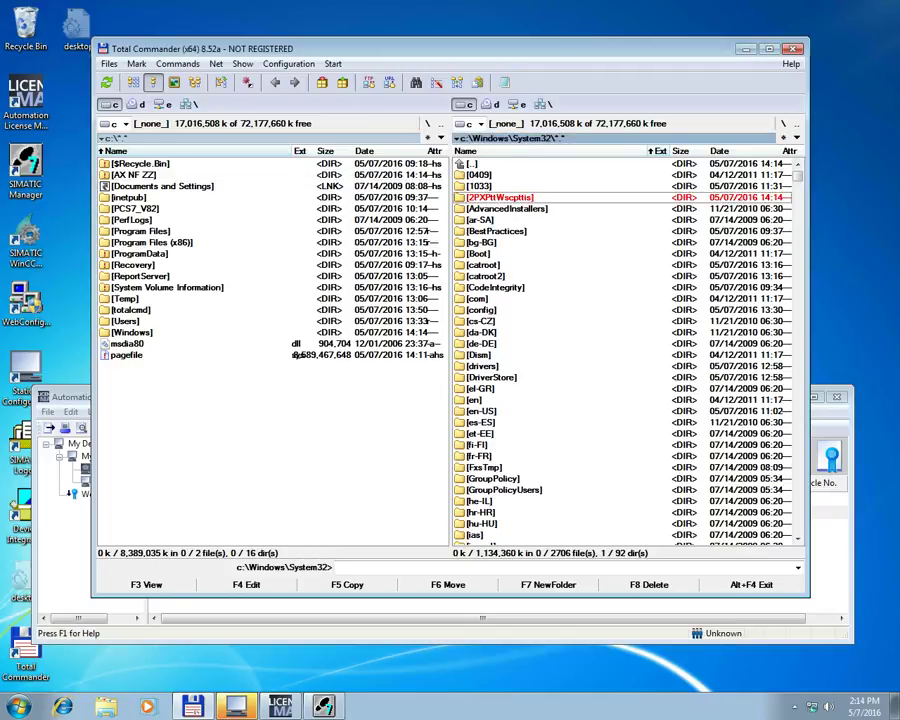
key("Tab")
key("Return")
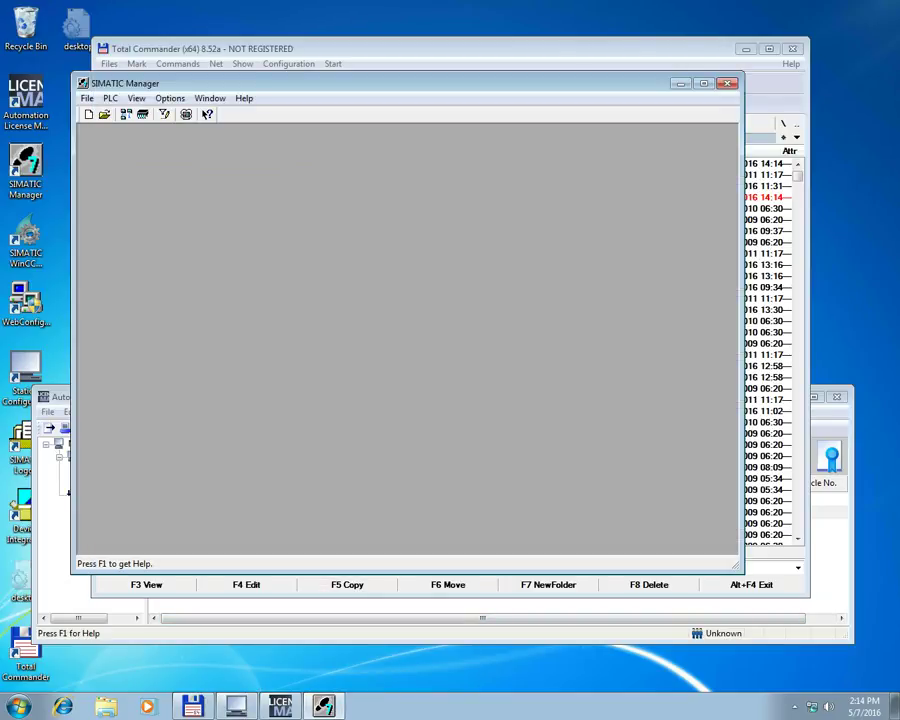
- Switch to Automation License Manager and update the license key list of Local Disk (C:)
left_click(280, 706)
right_click(371, 573)
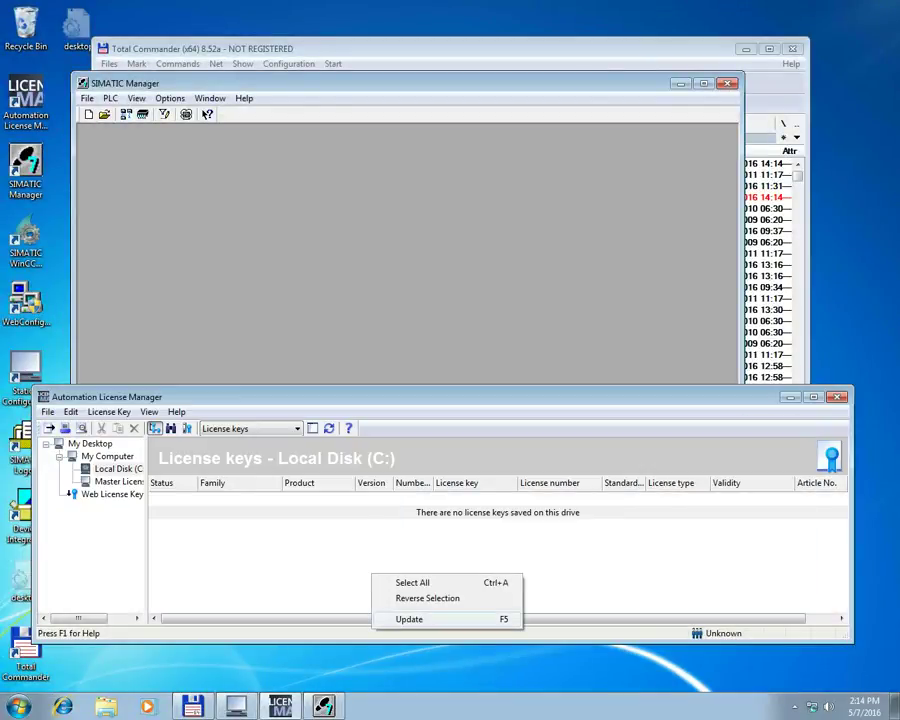
left_click(410, 617)
- Check the SIMATIC PCS 7 Trial license key in Automation License Manager and close the verification result
left_click(411, 499)
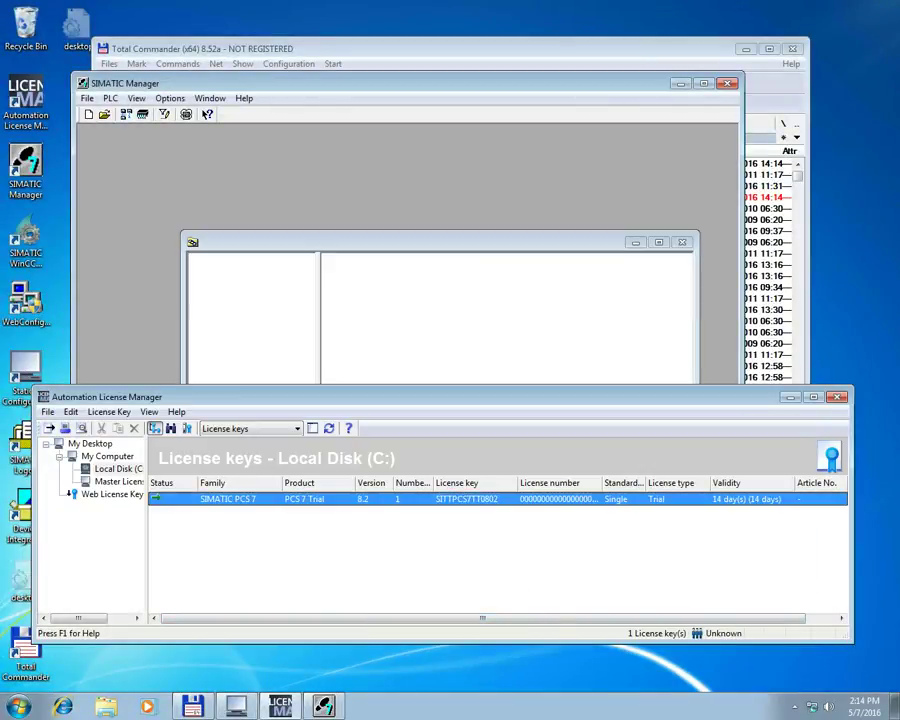
right_click(411, 500)
left_click(449, 621)
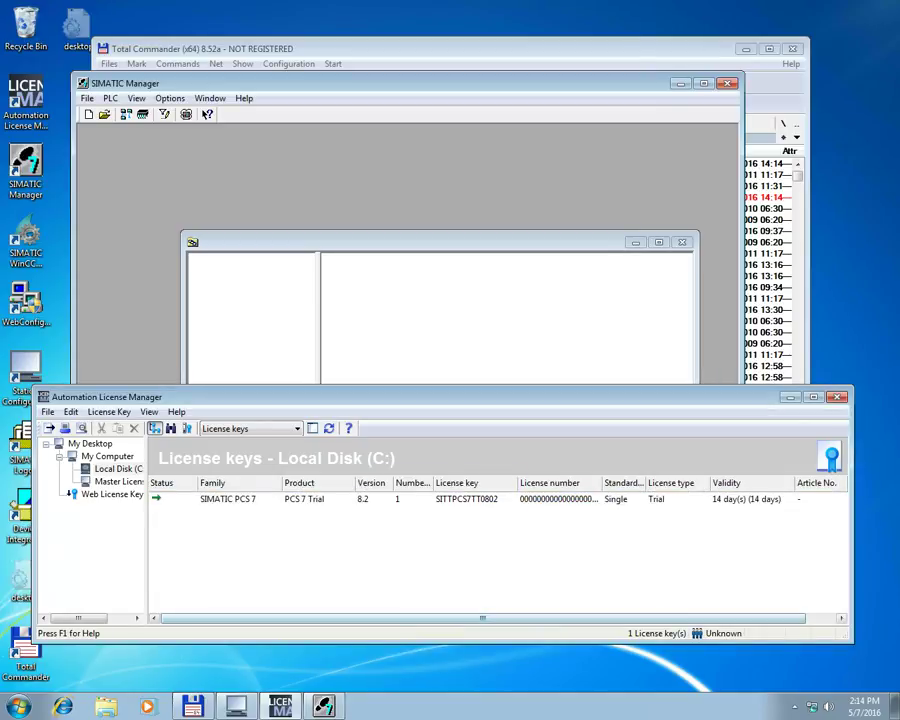
right_click(448, 498)
left_click(483, 594)
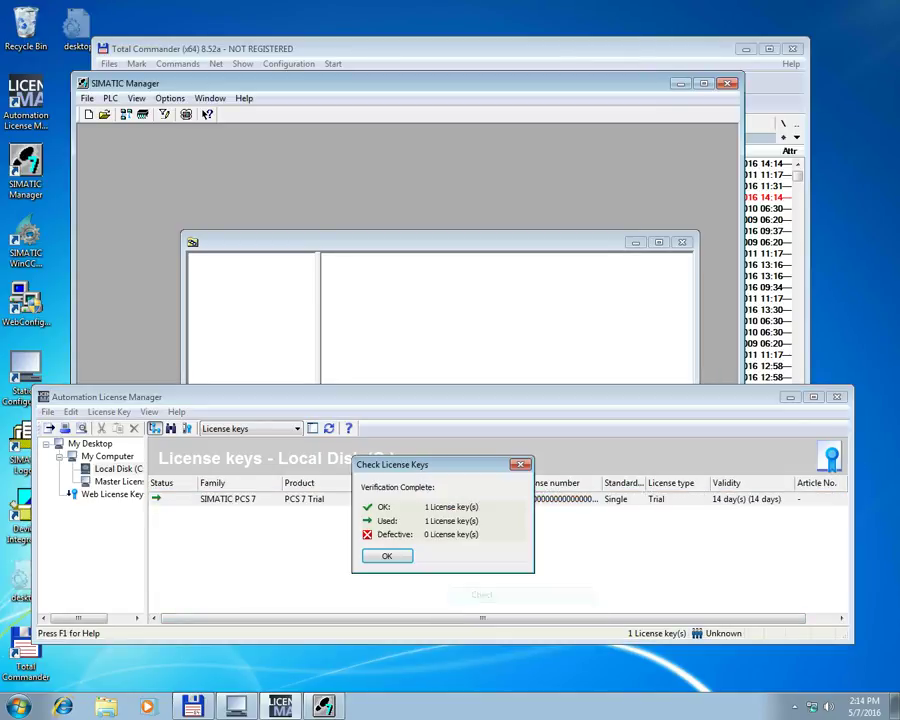
key("Return")
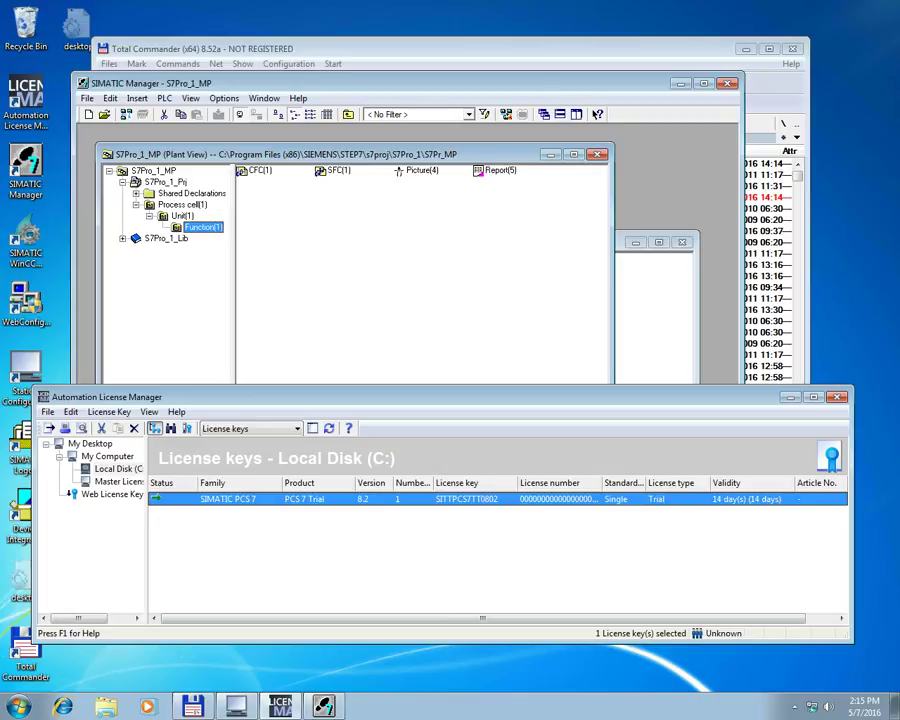
- View the hidden notification area icons, and open Picture(4) of Function(1) in SIMATIC Manager's S7Pro_1_MP plant view
left_click(795, 707)
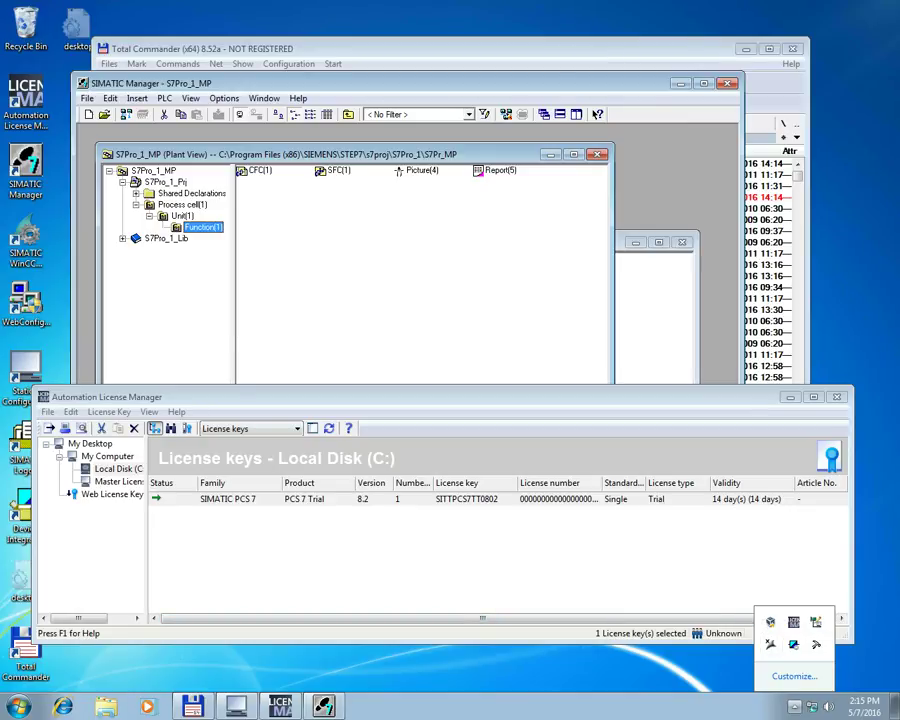
left_click(422, 171)
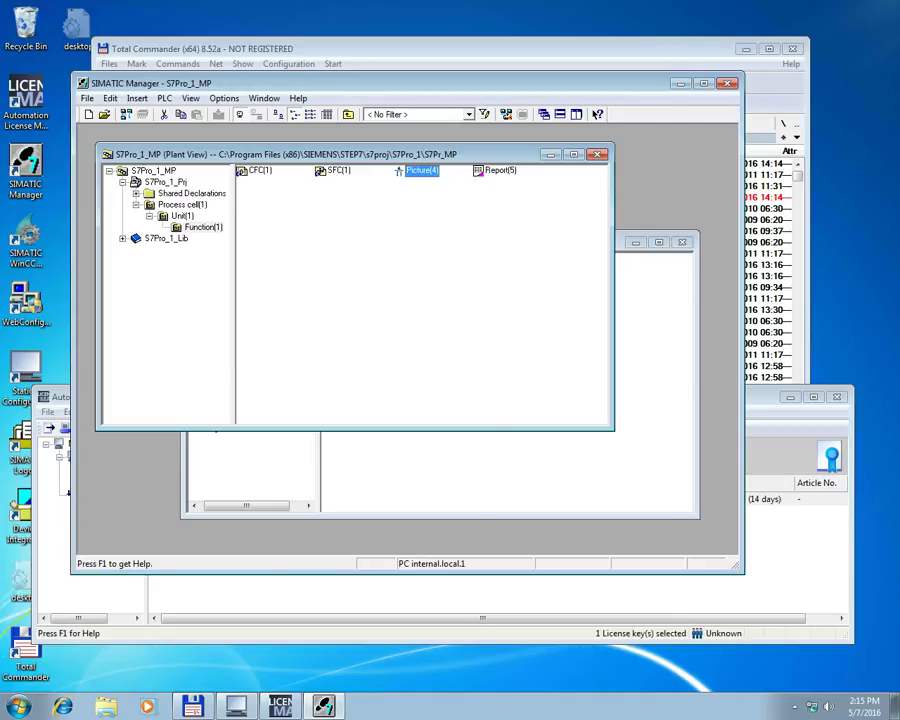
- Switch to Total Commander, narrow its window, and reread the contents of the c:\AX NF ZZ folder
key("alt+Tab")
left_click_drag(93, 330, 247, 330)
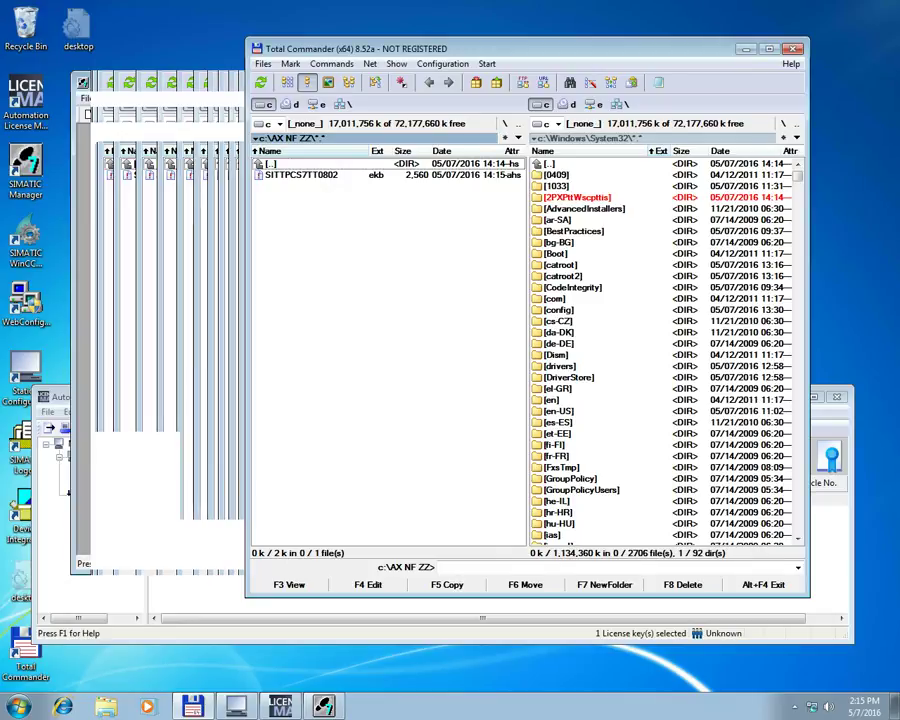
left_click(397, 64)
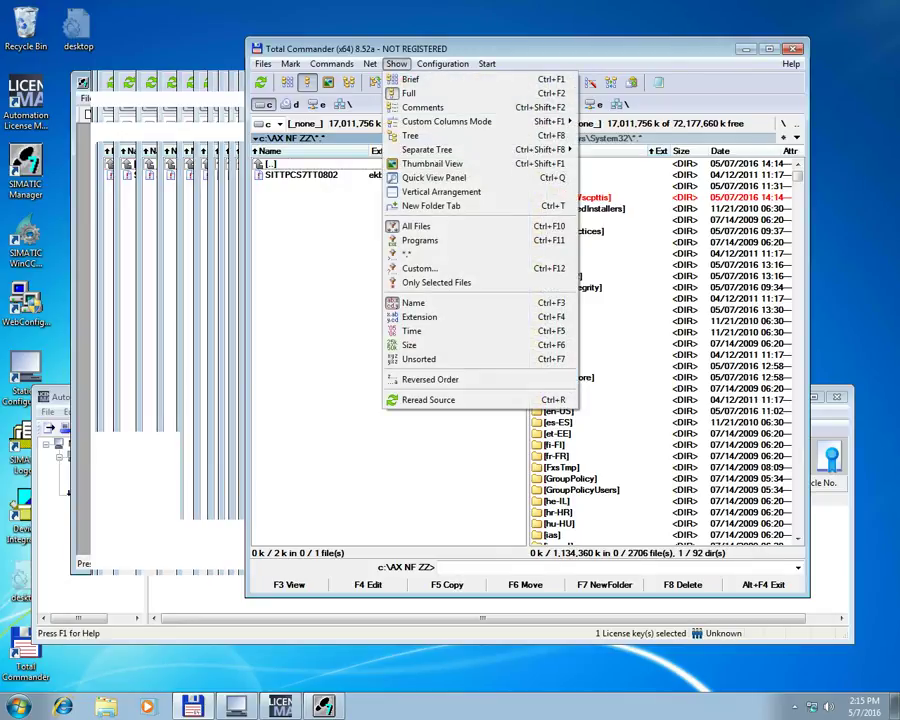
key("Left")
key("Right")
key("Down")
key("Down")
key("Down")
key("Down")
key("Down")
key("Down")
left_click(429, 400)
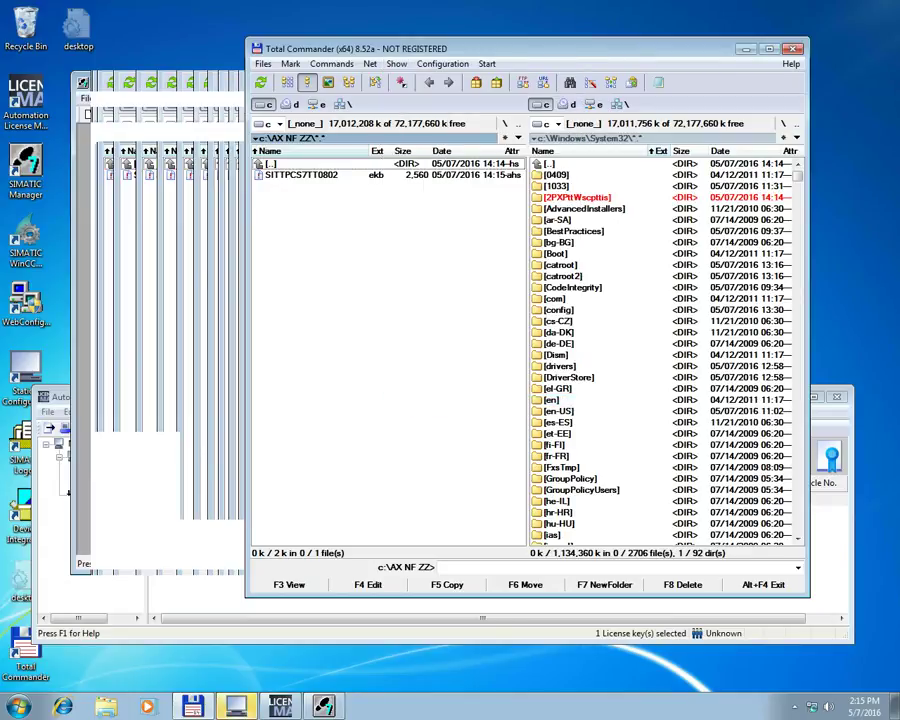
- Look through the folders in c:\Windows\System32 for any further license folders
left_click(600, 433)
scroll(600, 433, "down", 5)
scroll(660, 350, "down", 7)
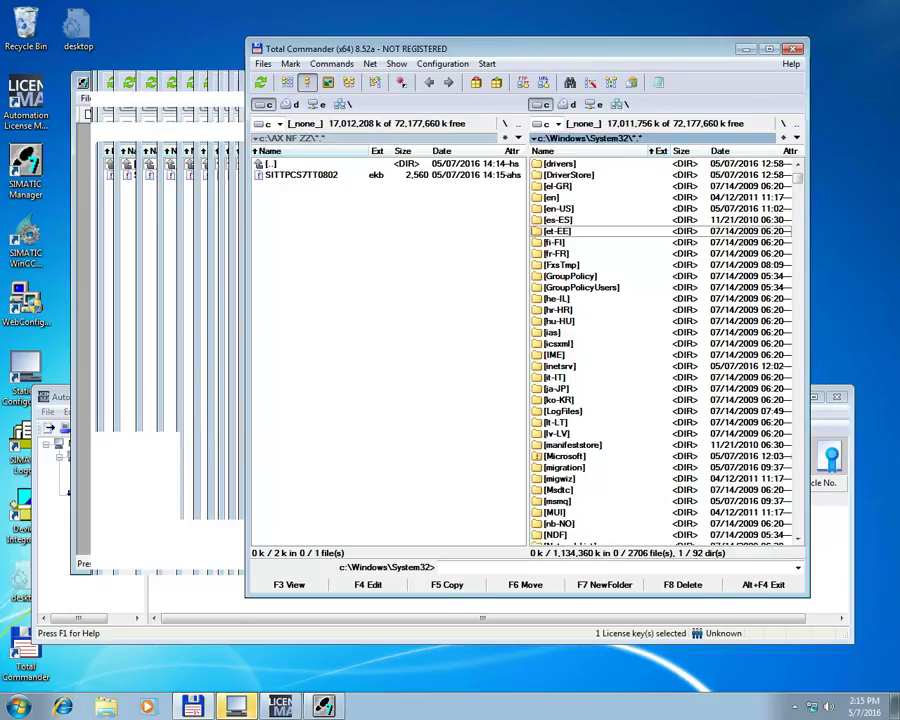
scroll(660, 350, "down", 5)
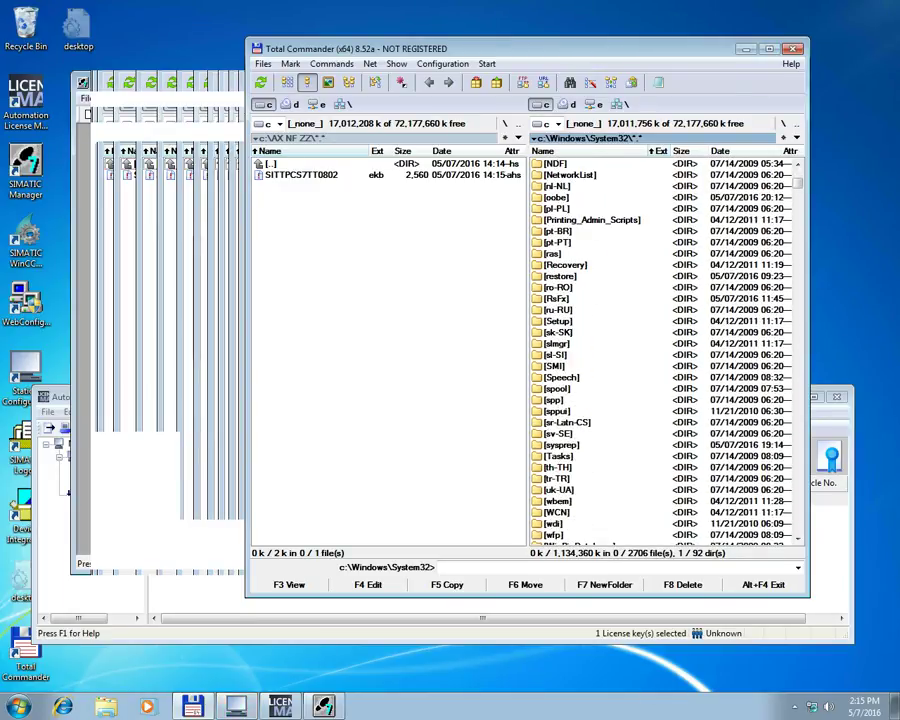
scroll(660, 350, "down", 6)
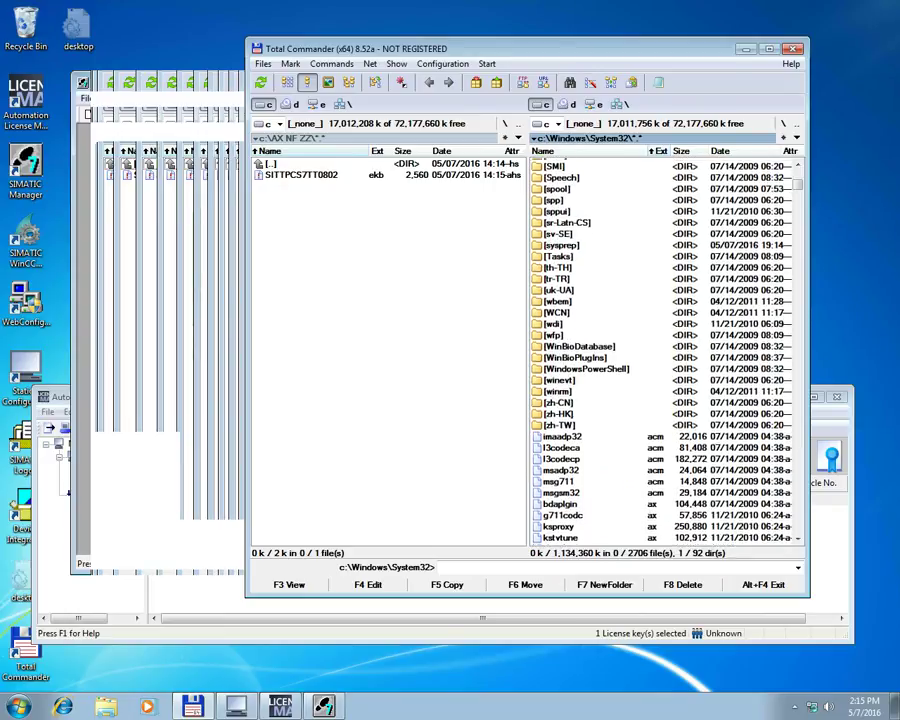
scroll(660, 350, "up", 1)
scroll(660, 350, "up", 1)
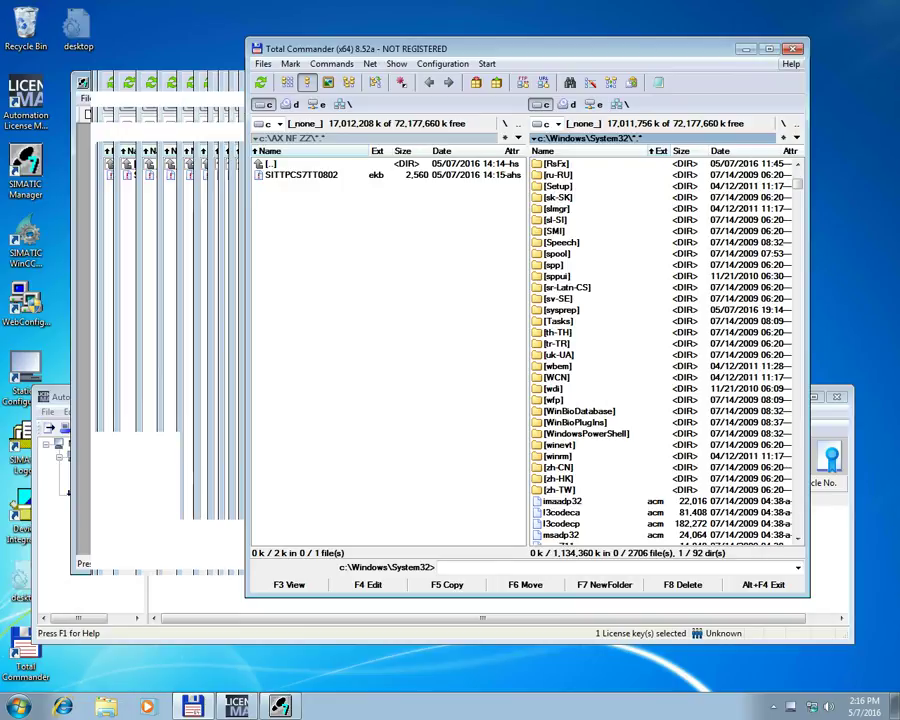
- Go up to c:\Windows and examine its 2PXPttWscpttis folder alongside the SITTPCS7TT0802 file in c:\AX NF ZZ
key("BackSpace")
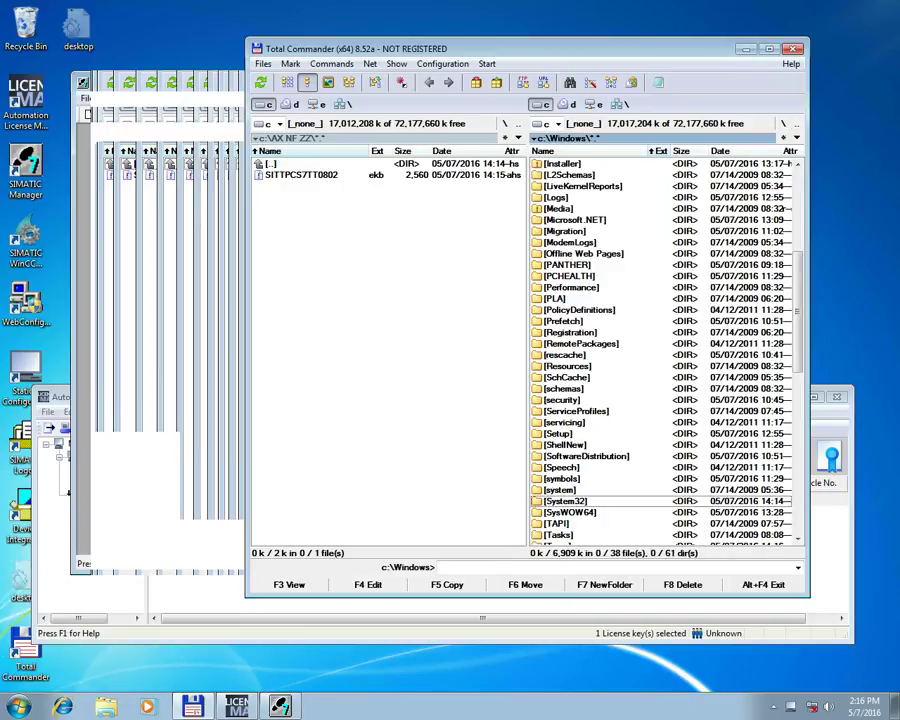
left_click(583, 186)
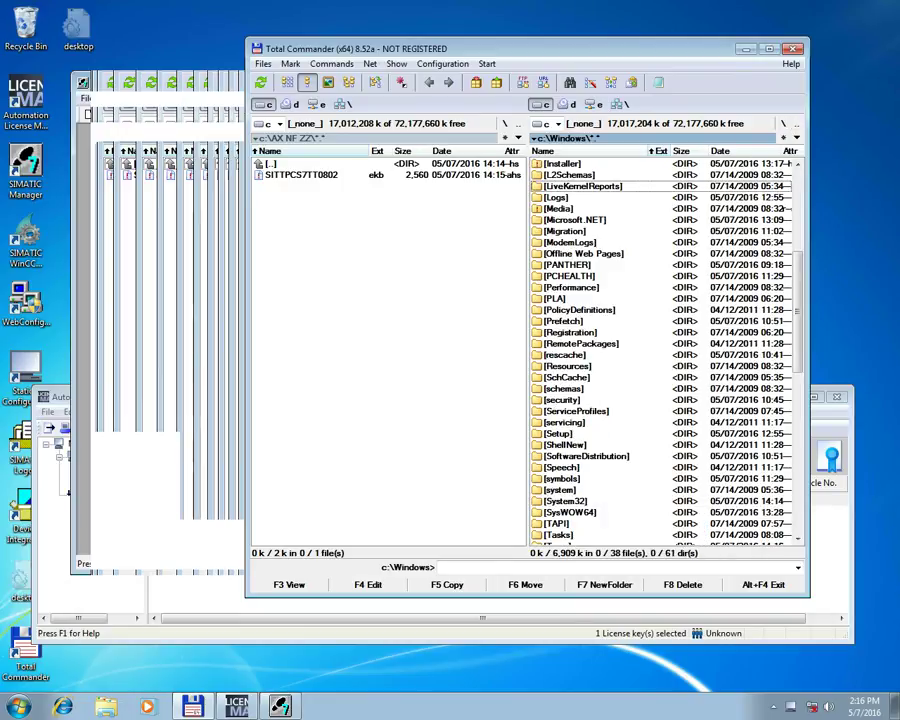
scroll(583, 186, "up", 8)
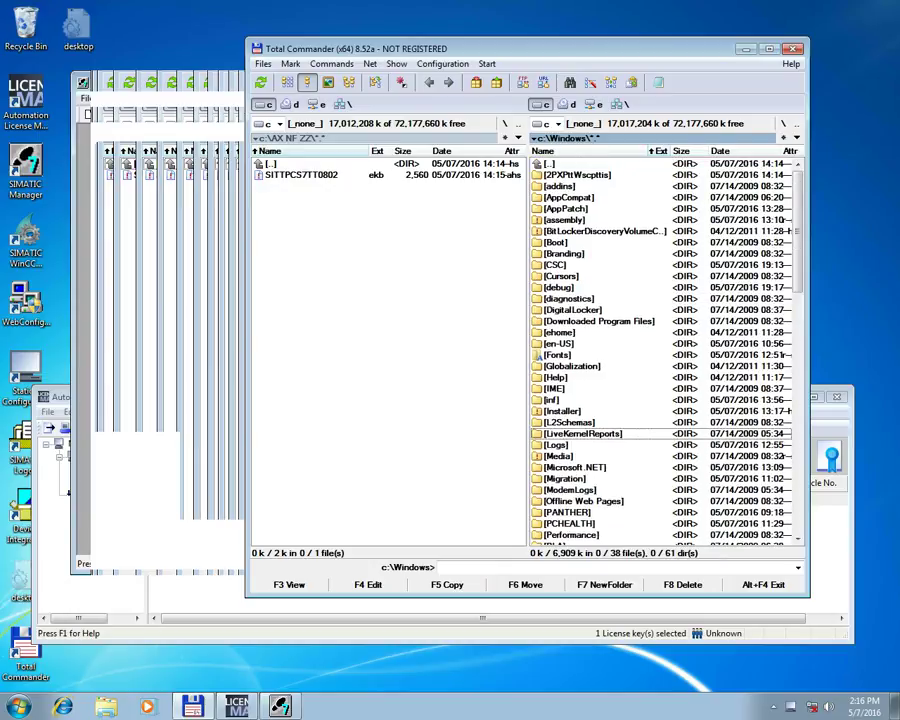
right_click(578, 175)
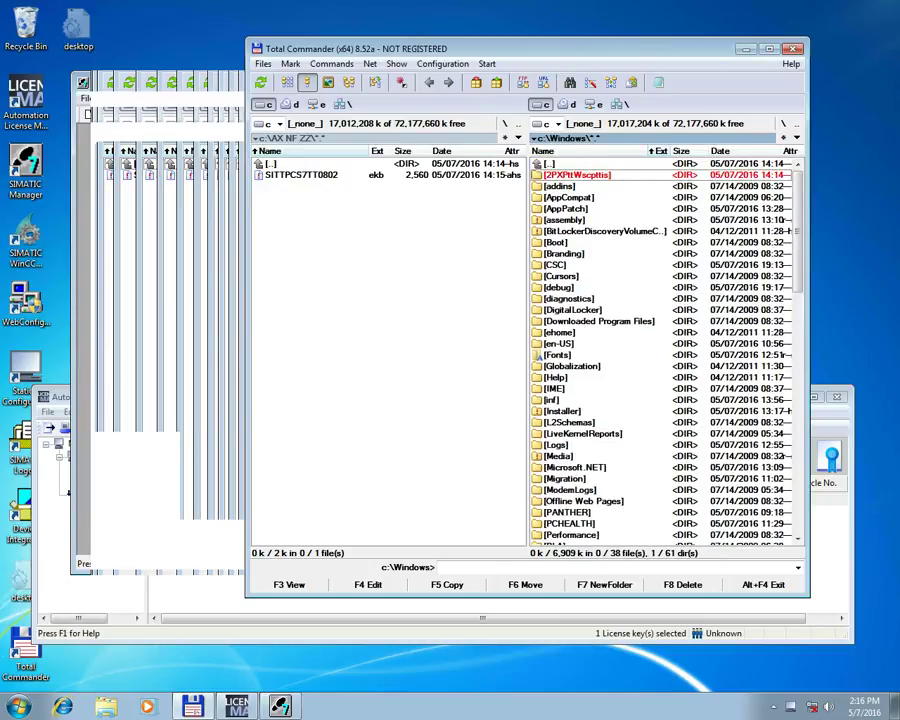
right_click(301, 175)
right_click(301, 175)
right_click(578, 175)
key("Insert")
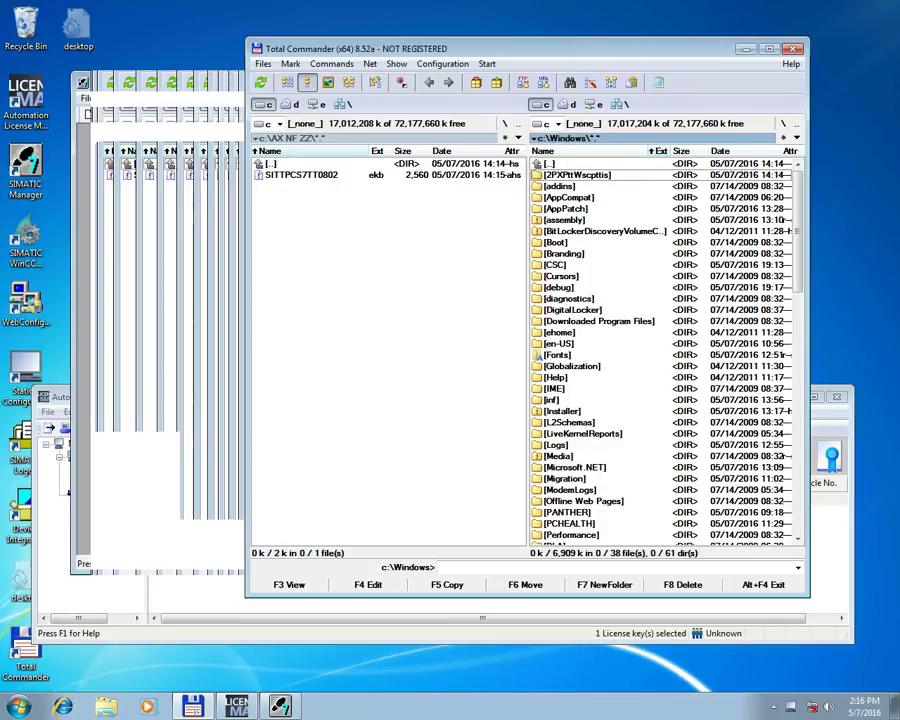
- Refresh the Local Disk (C:) license keys in Automation License Manager once more while the OS project opens
left_click(237, 706)
right_click(492, 576)
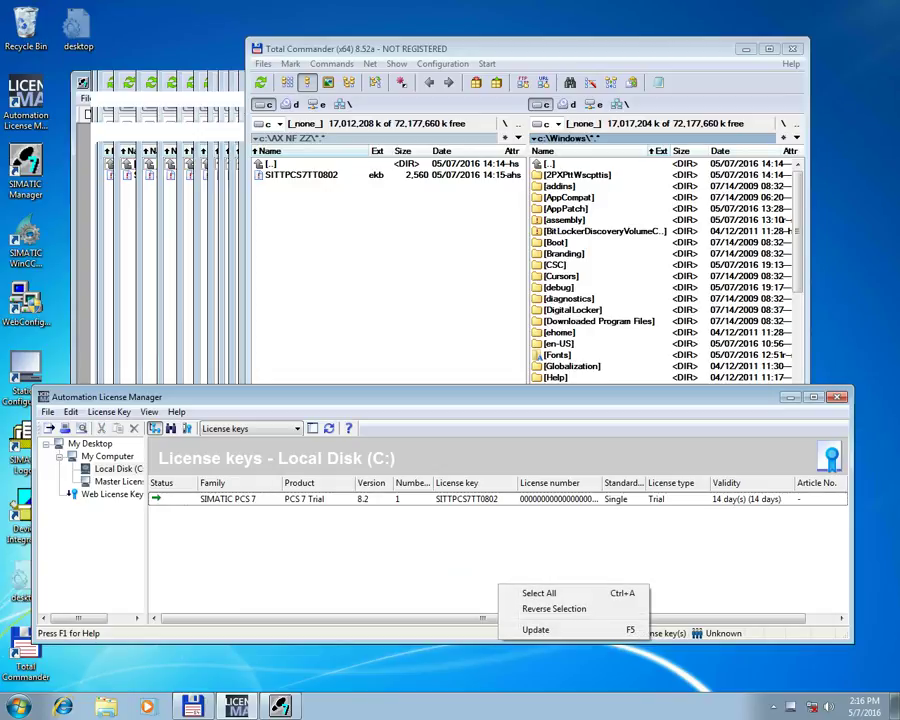
left_click(540, 626)
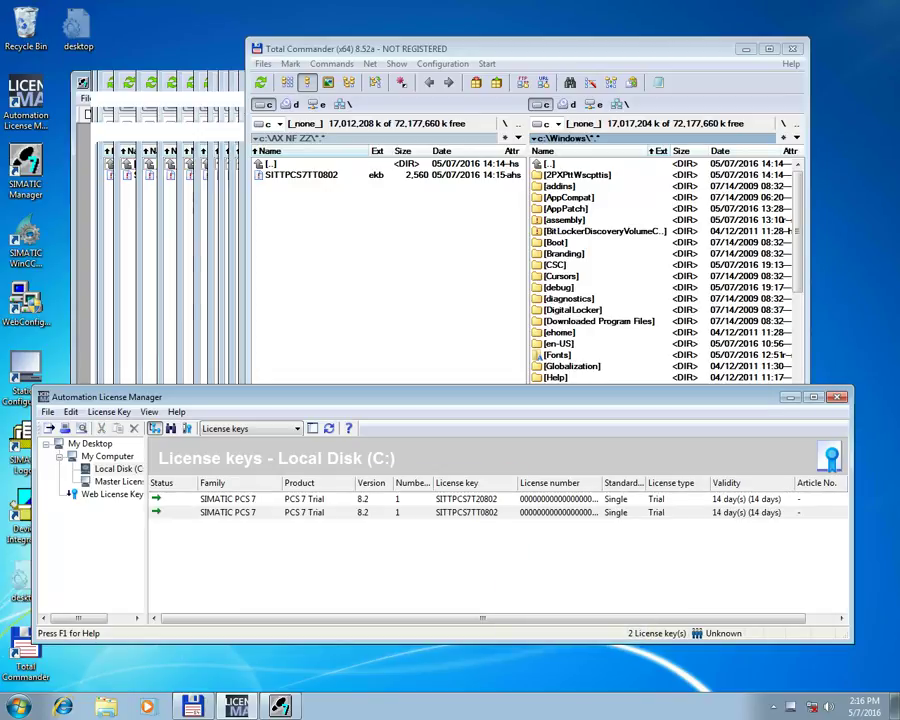
- In Total Commander, mark SITTPCS7T20802 and SITTPCS7TT0802 in c:\AX NF ZZ, and the 2PXPRtWscpttis and 2PXPttWscpttis folders in c:\Windows
key("alt+Tab")
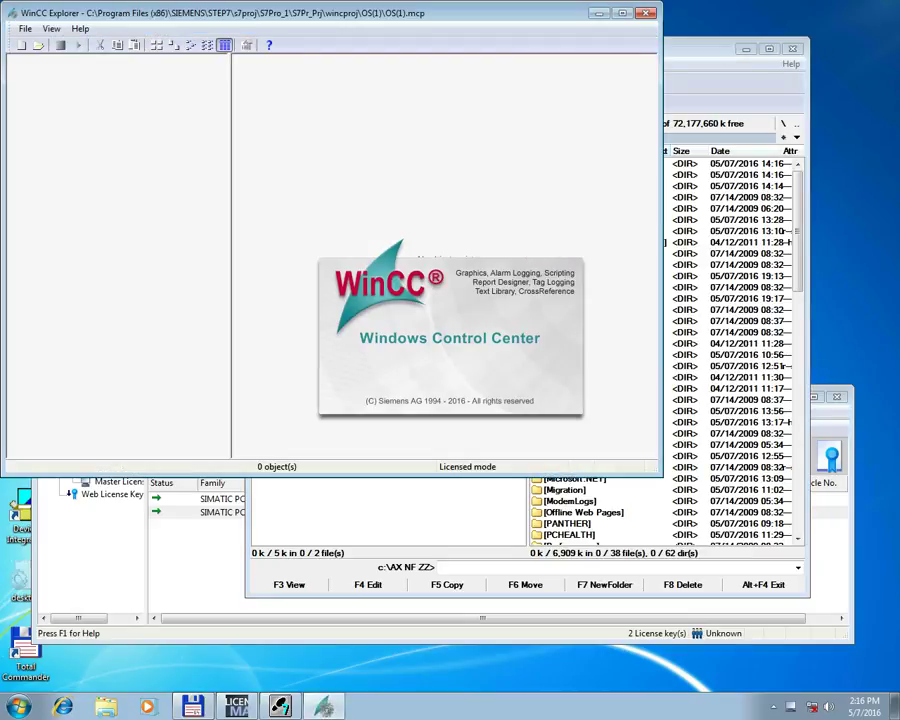
left_click(725, 197)
right_click(302, 186)
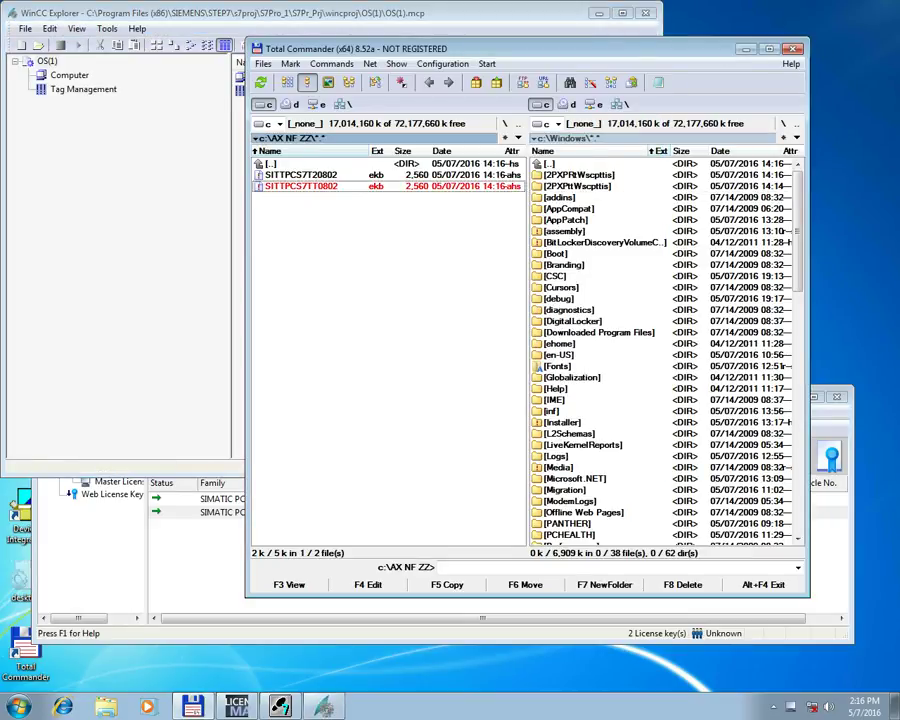
right_click(301, 175)
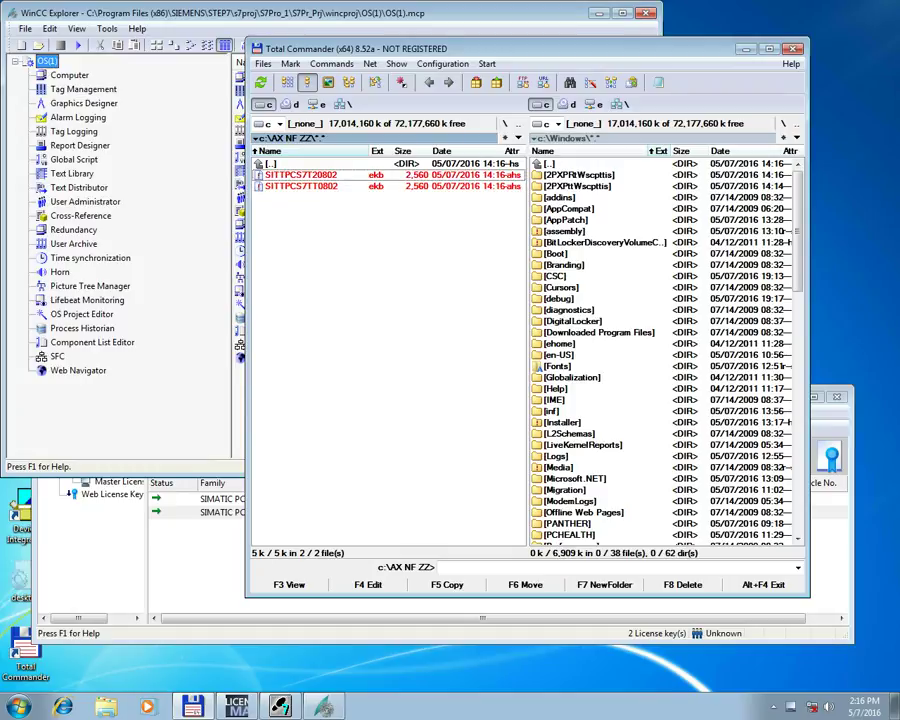
key("Tab")
key("Insert")
key("Insert")
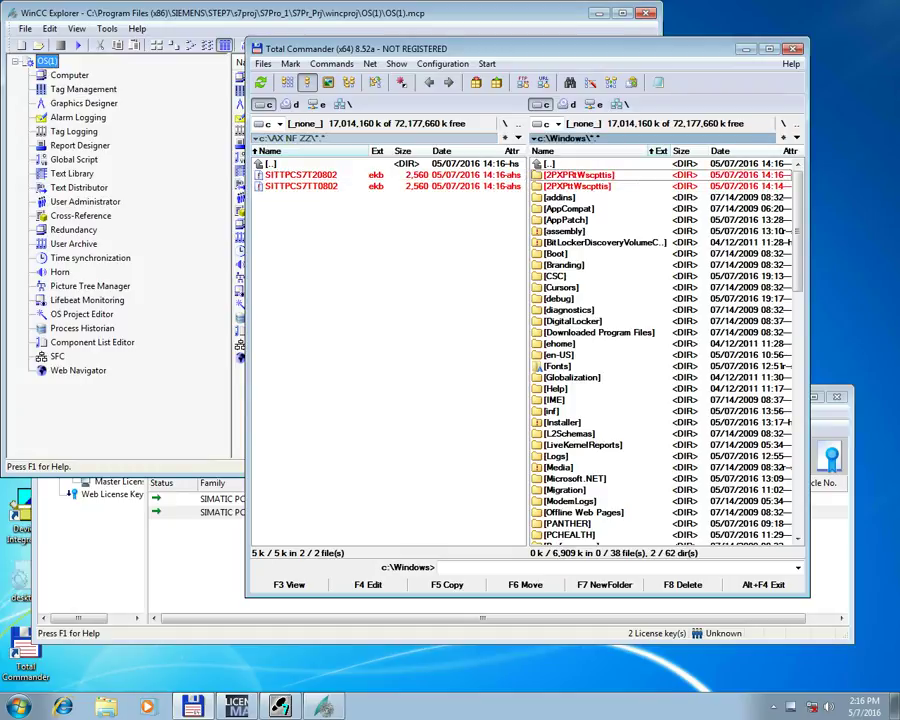